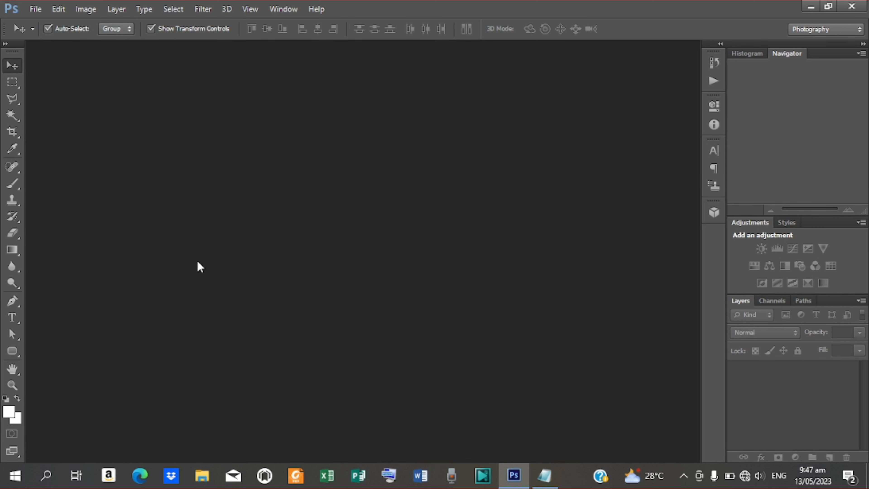
Create a new CMYK document 1025 × 704 pixels at 100 pixels/inch with a white background
click(30, 9)
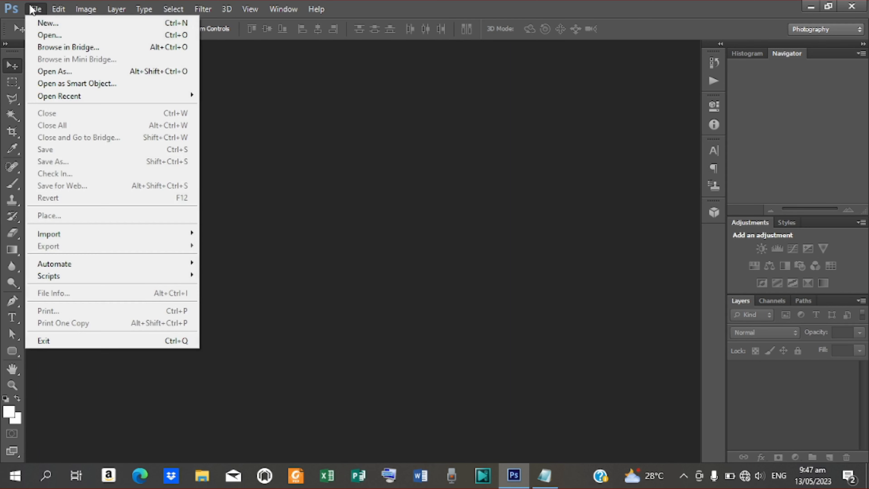
click(40, 23)
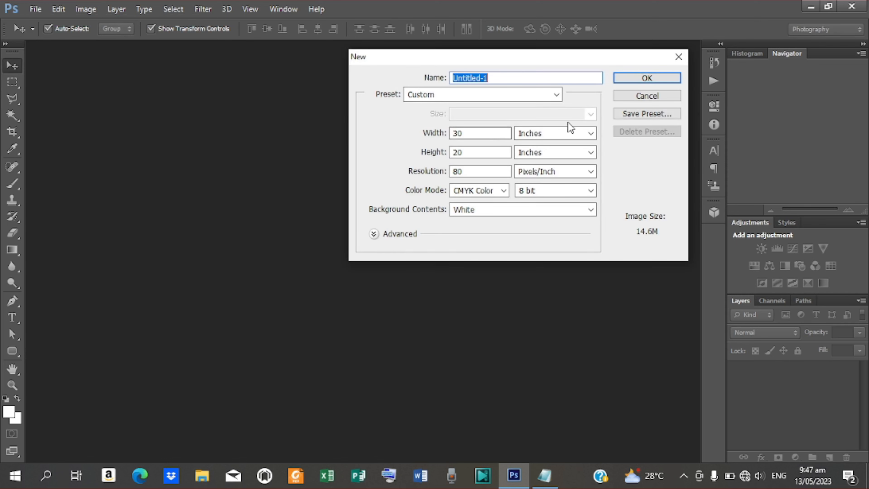
click(590, 133)
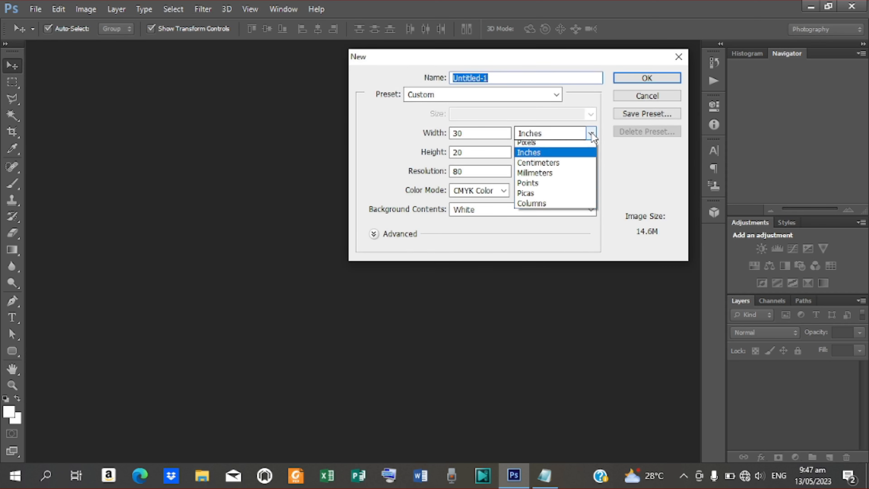
click(567, 143)
drag(476, 133, 447, 136)
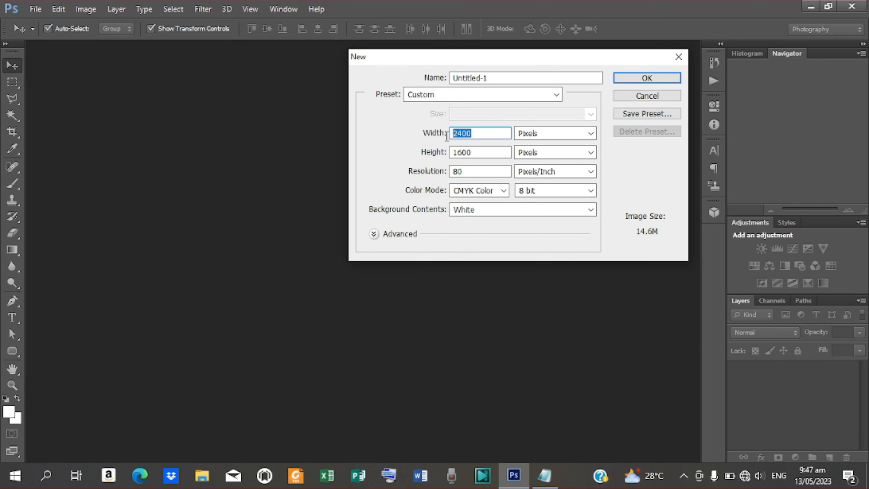
text(1025)
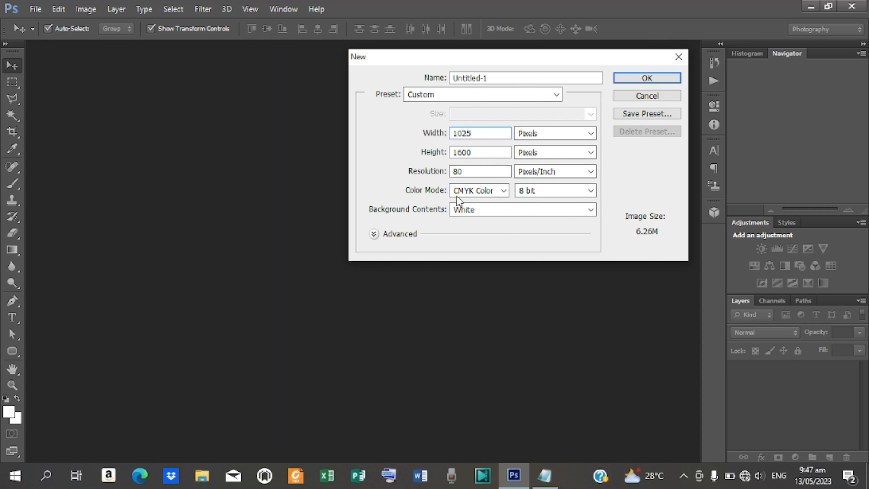
drag(478, 153, 441, 162)
text(704)
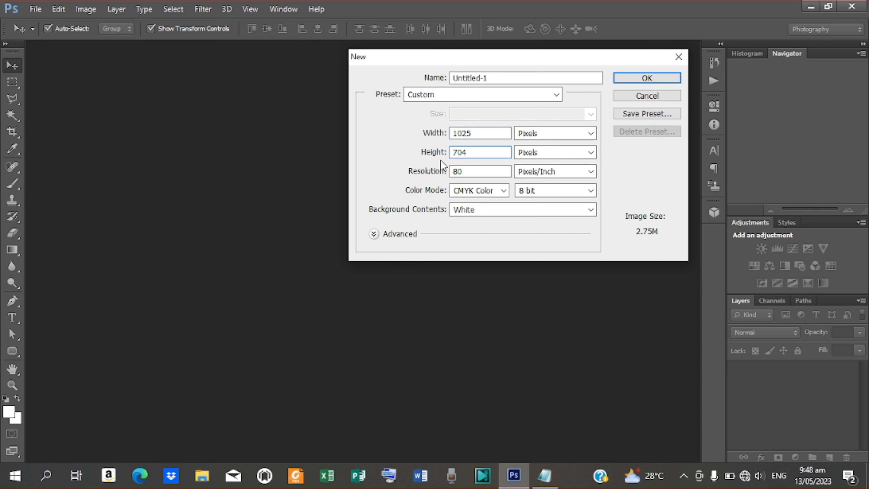
click(467, 172)
drag(468, 171, 448, 179)
text(100)
click(646, 78)
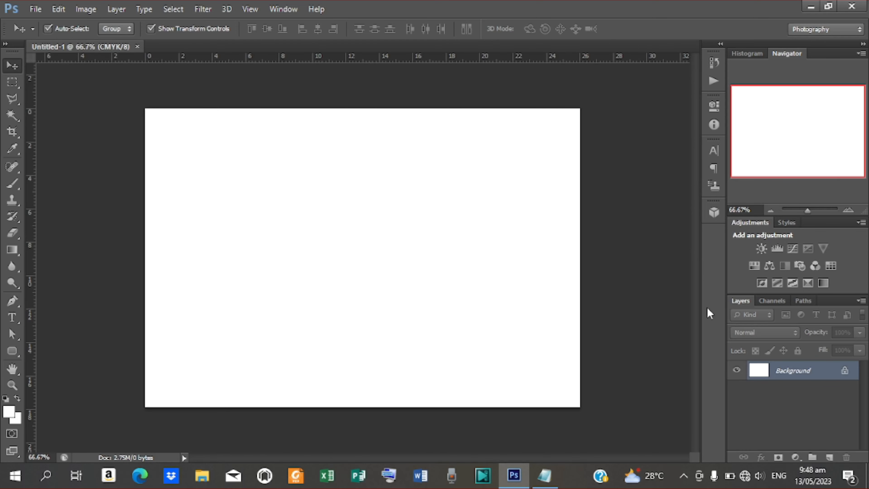
Convert the locked Background into the regular layer Layer 0 and add a Gradient Overlay effect to it
double_click(846, 375)
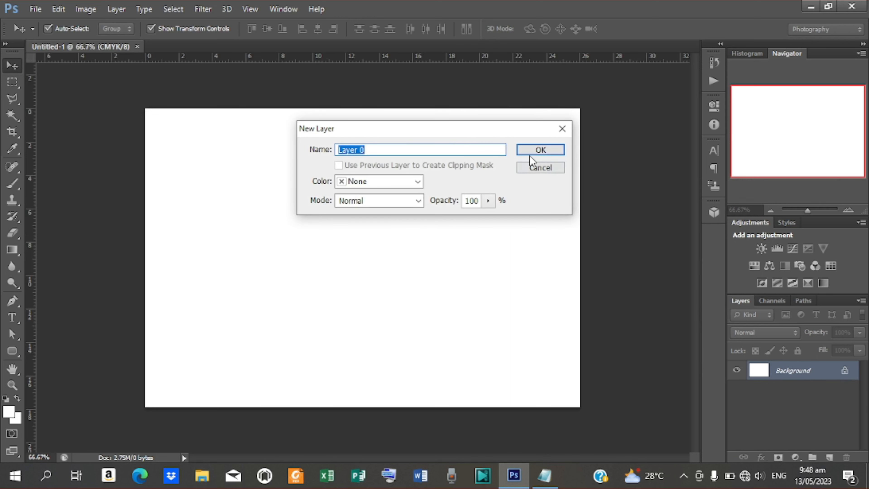
click(530, 154)
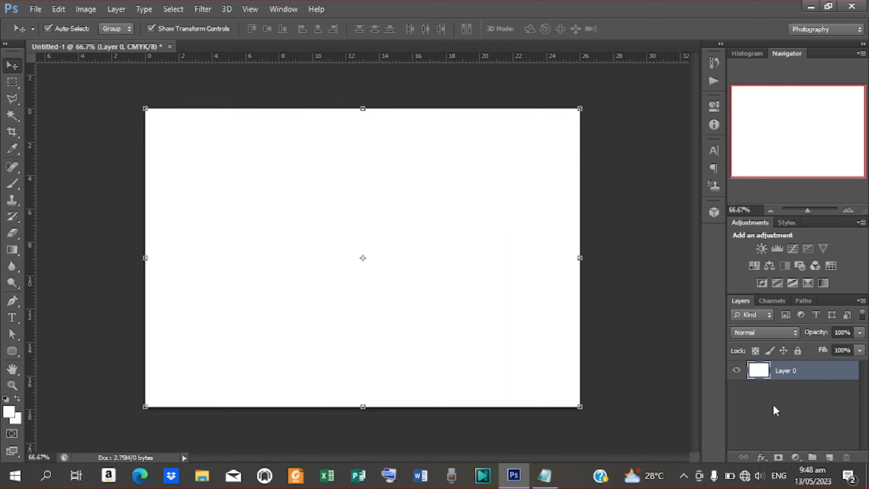
click(761, 457)
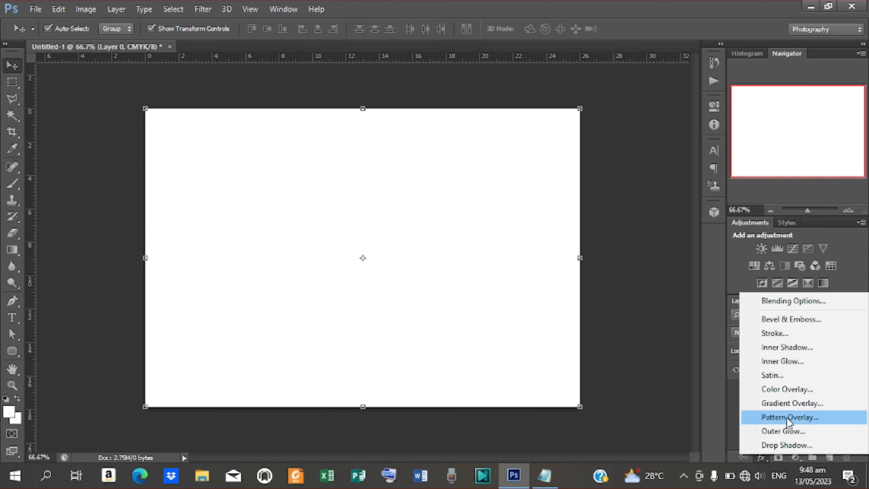
click(793, 404)
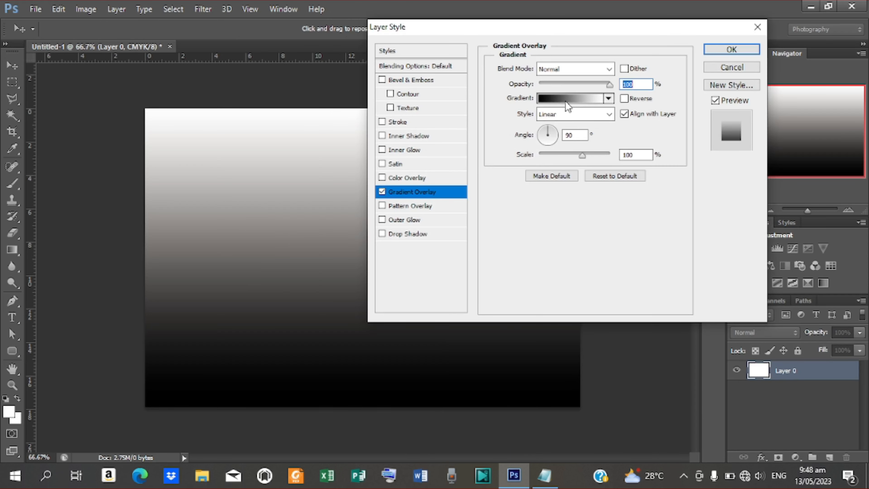
Apply the brown-to-light-gold preset to the overlay gradient, keeping stop colours #ae6f32 and #f7df8a
click(565, 96)
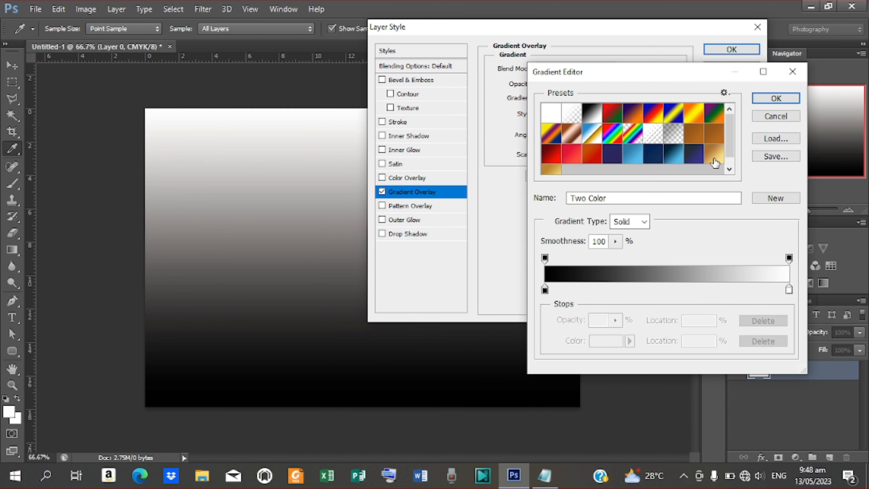
drag(732, 143, 732, 159)
click(715, 146)
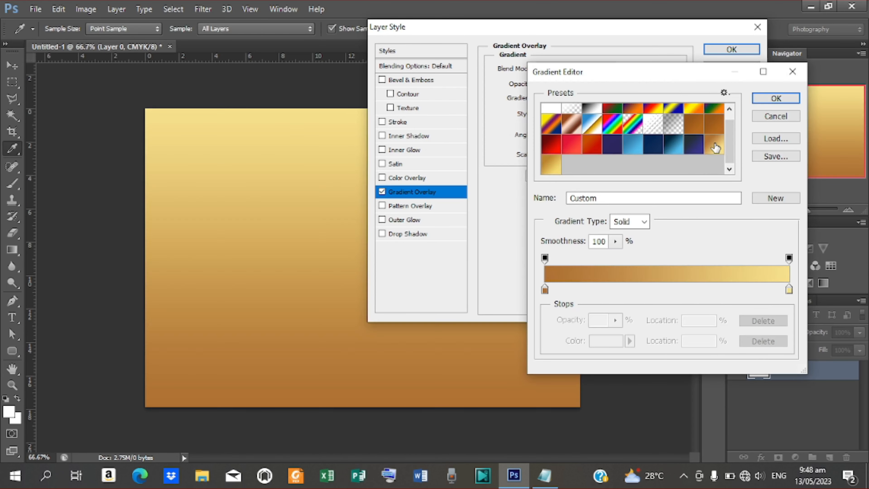
click(545, 290)
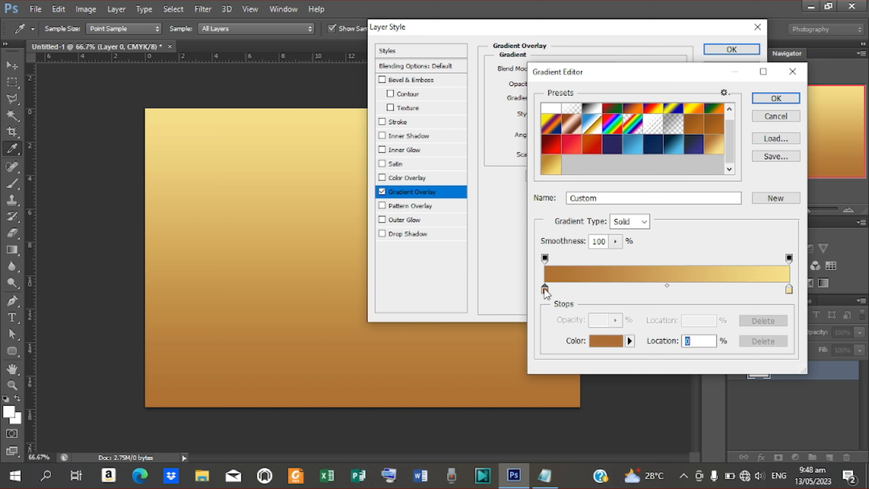
click(602, 342)
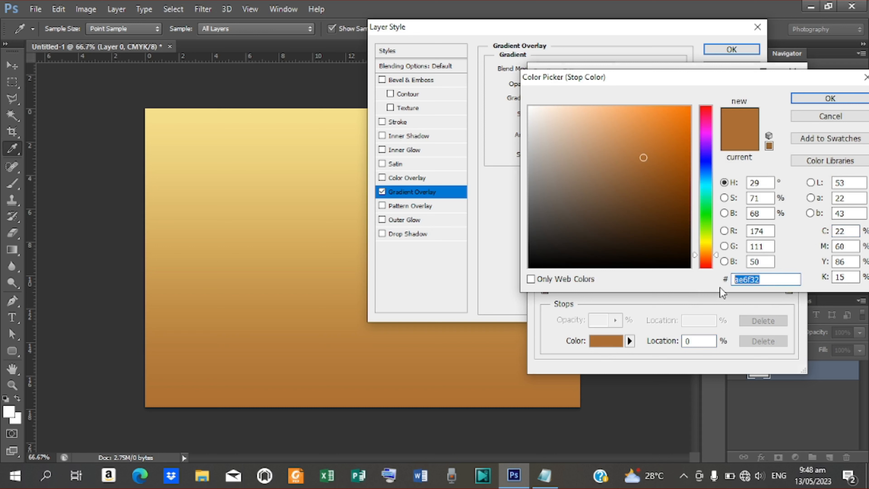
click(839, 100)
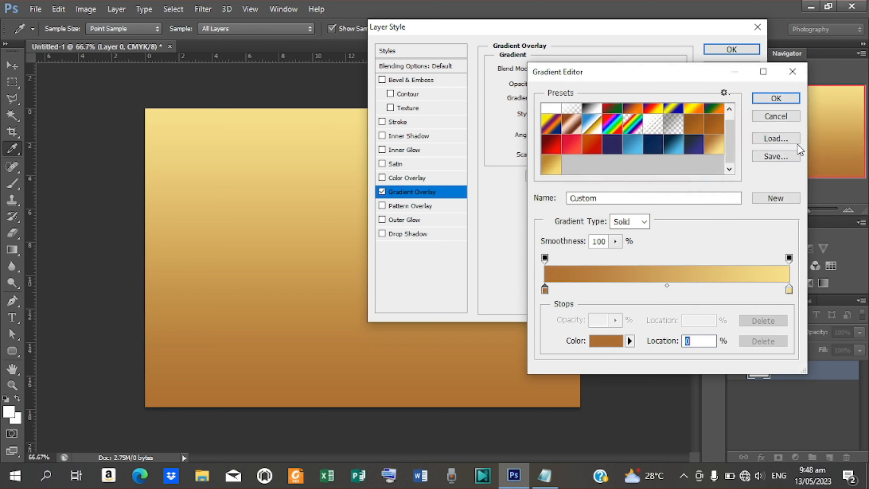
double_click(789, 289)
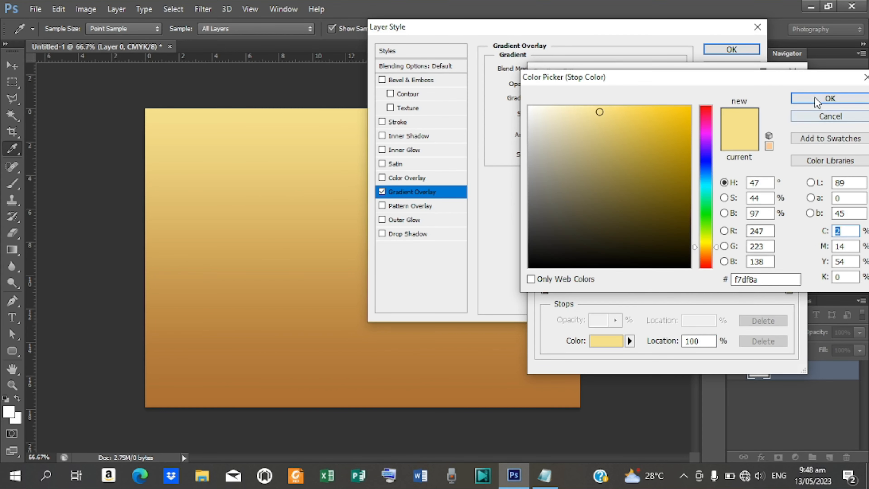
click(830, 99)
click(772, 100)
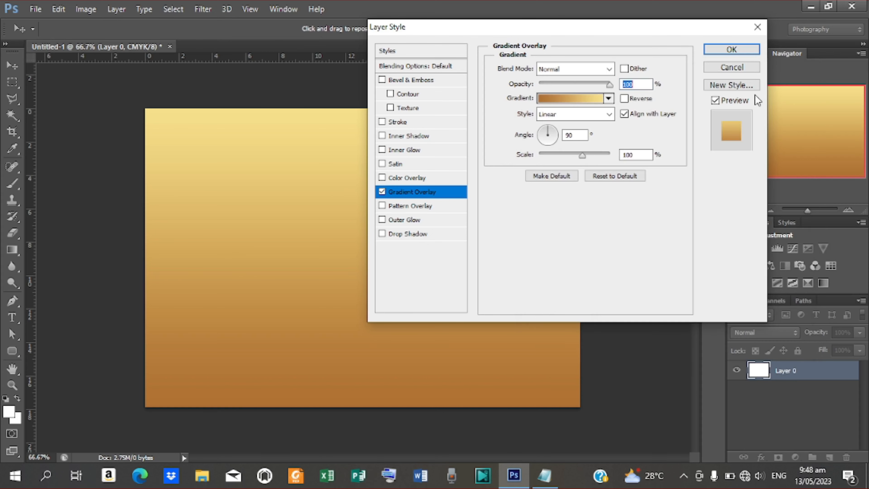
Set the gradient overlay to Radial, reversed, 90° angle and 150% scale, and fully lock the background layer
click(609, 115)
click(561, 137)
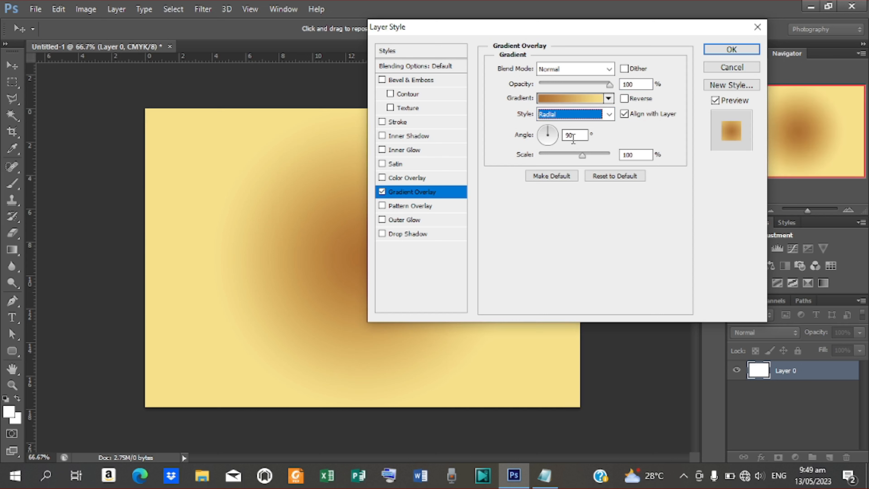
click(625, 98)
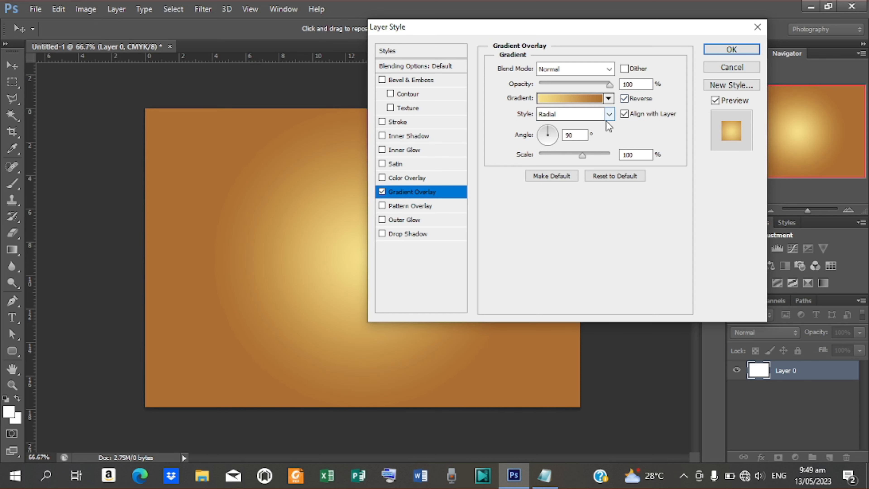
drag(581, 156, 627, 166)
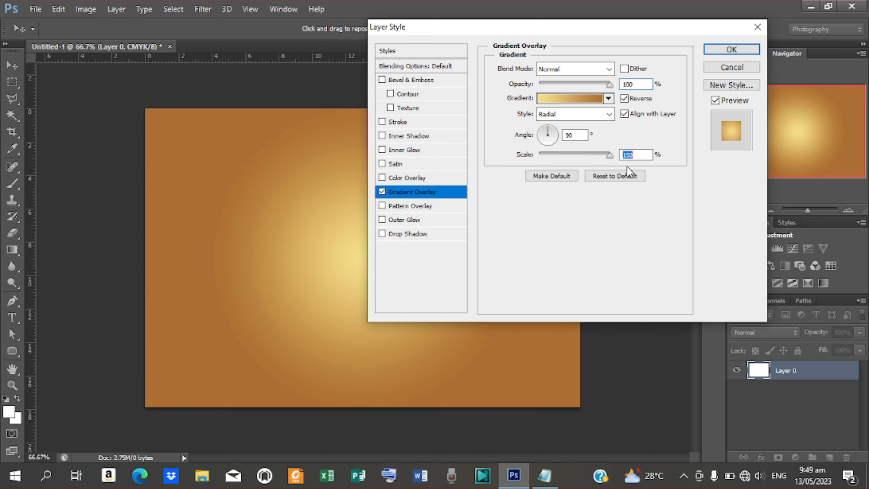
double_click(571, 135)
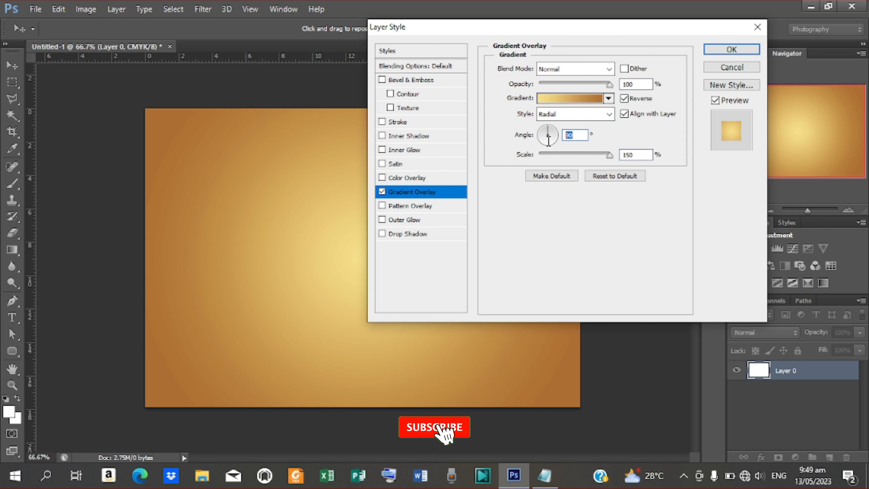
text(90)
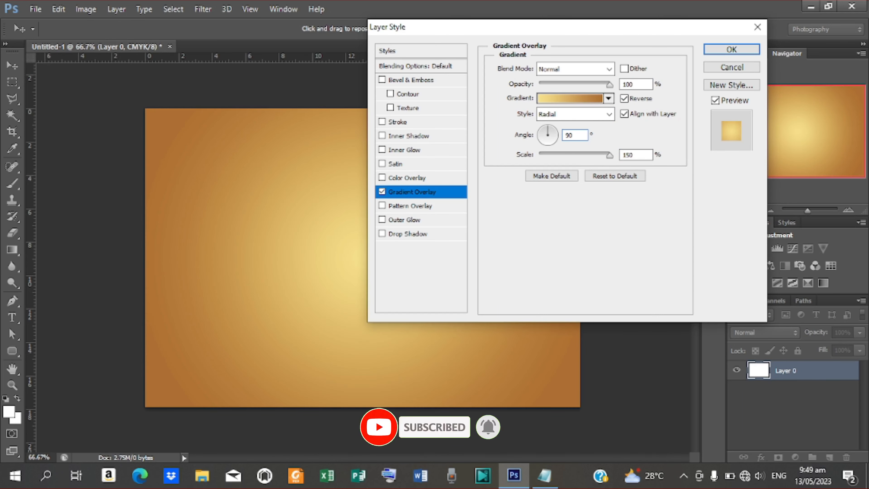
click(741, 46)
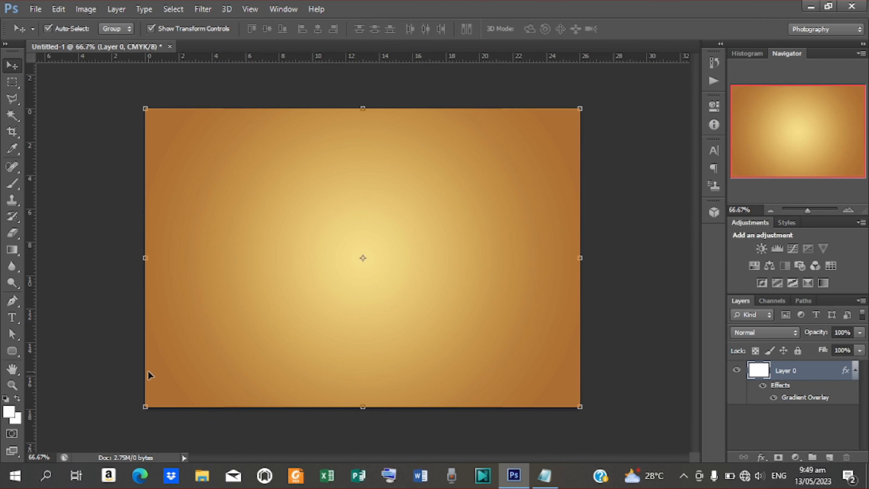
click(799, 351)
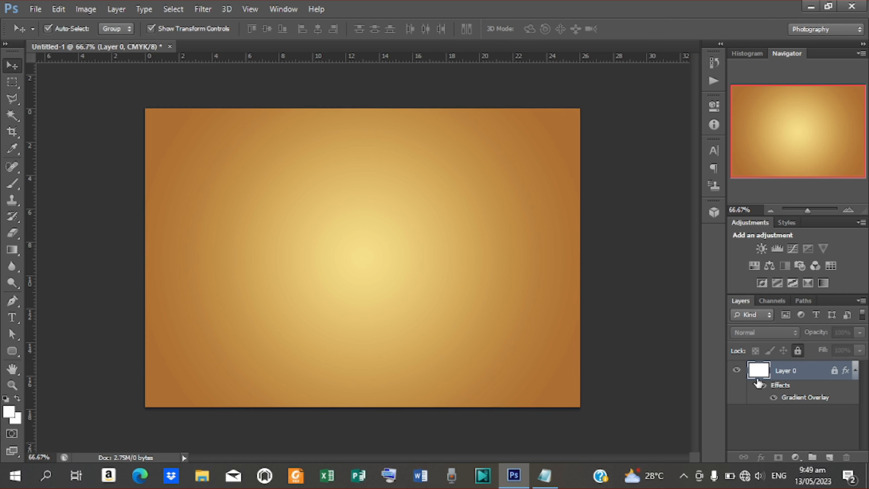
Draw a white rectangle shape about 318 × 385 px on the left half of the canvas
click(12, 351)
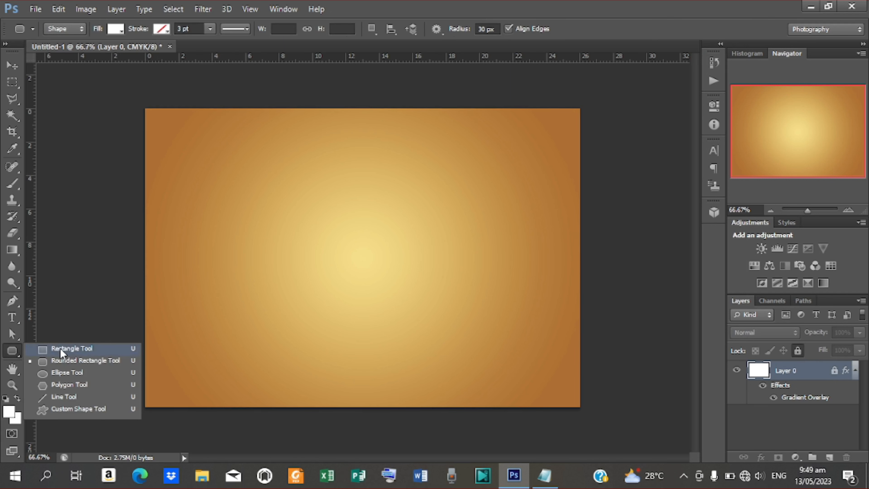
click(62, 350)
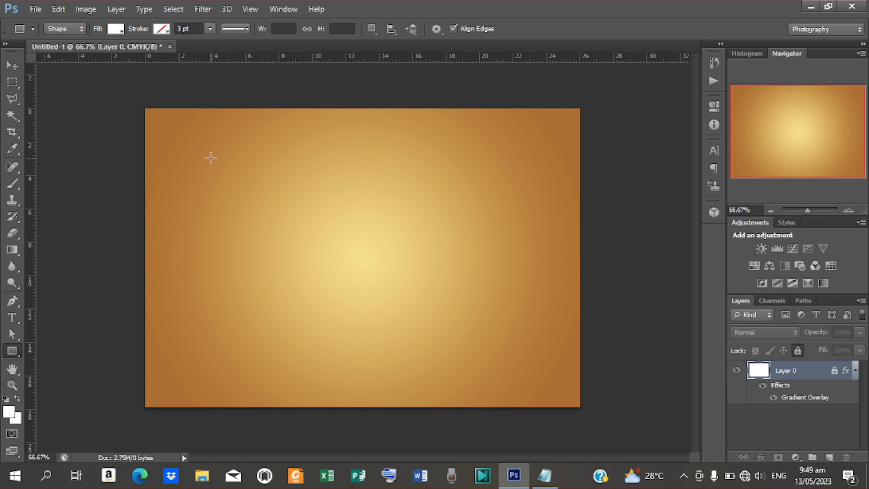
drag(209, 156, 342, 318)
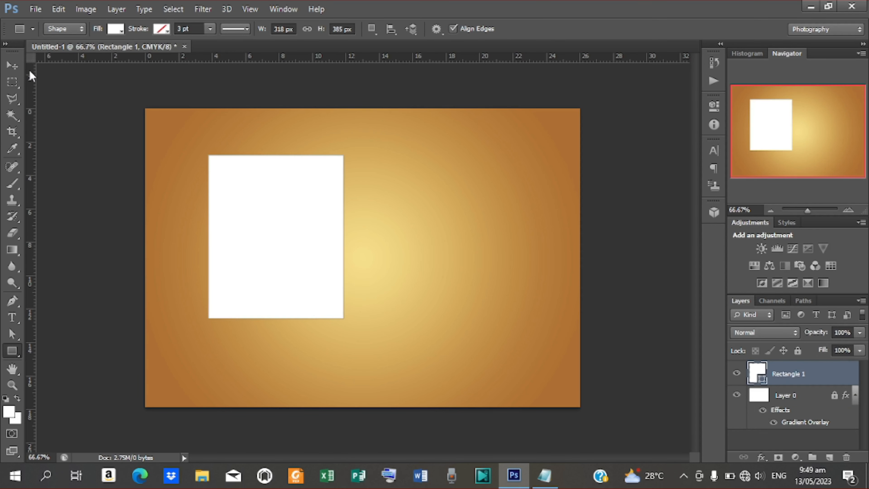
Rotate the rectangle about 47°, stretch its height to about 109%, and place it across the canvas's upper-left corner
click(12, 67)
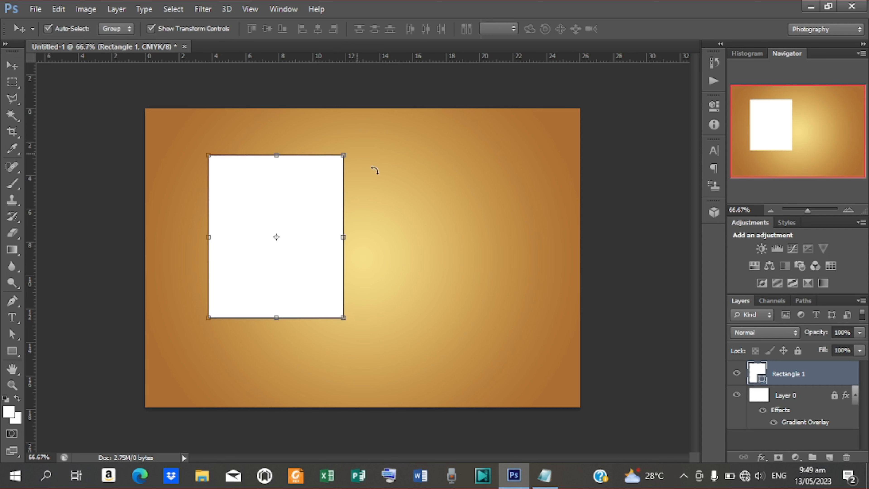
drag(373, 169, 431, 241)
drag(283, 198, 155, 93)
drag(101, 170, 88, 180)
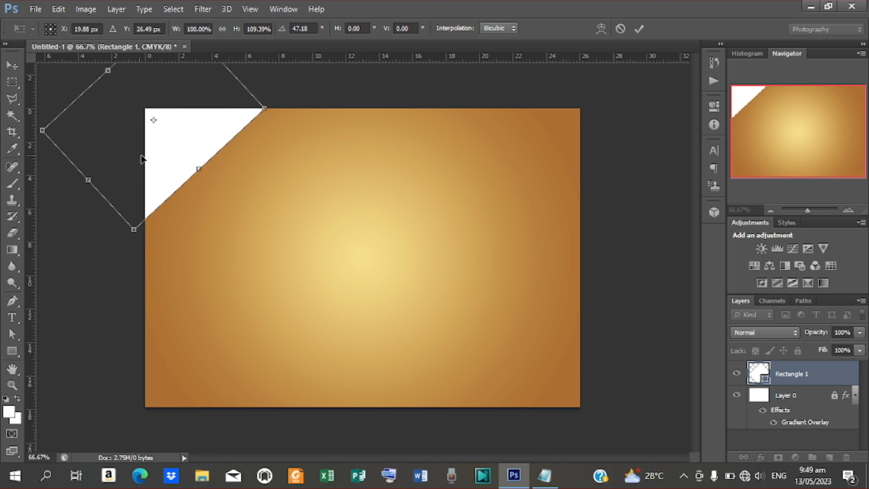
mouse_move(180, 139)
mouse_down()
mouse_move(188, 136)
mouse_move(179, 137)
mouse_up()
key(Up)
key(Up)
key(Up)
key(Up)
key(Up)
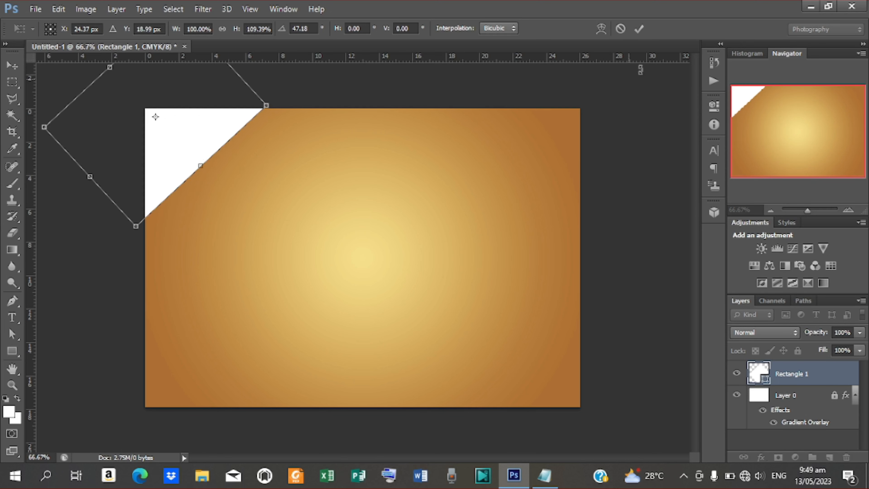
click(640, 29)
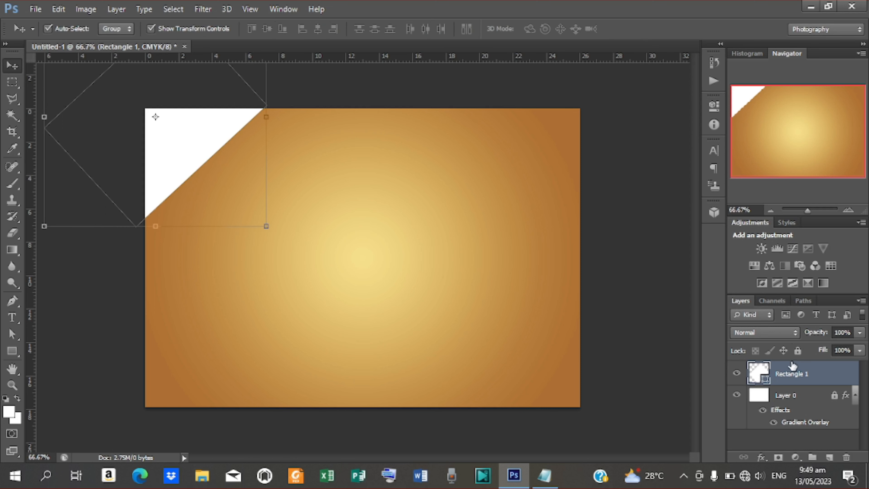
Add a gradient overlay to the corner rectangle using the near-black-to-light-blue preset
right_click(795, 376)
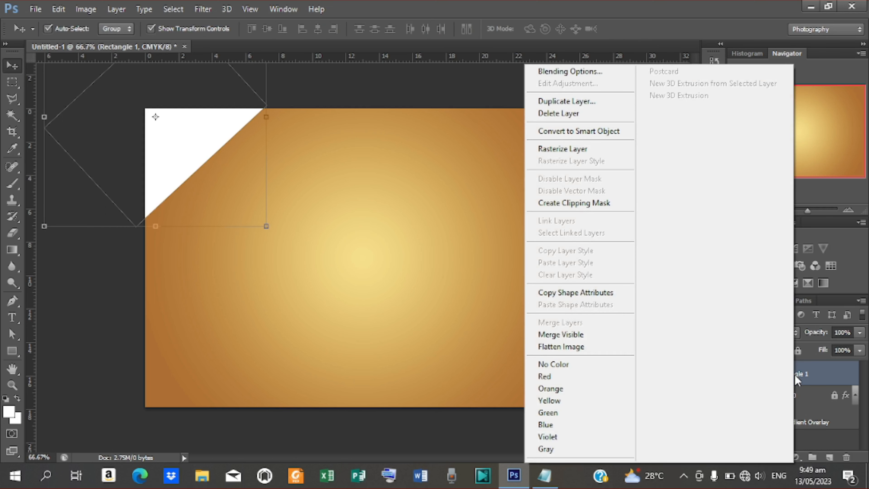
click(577, 74)
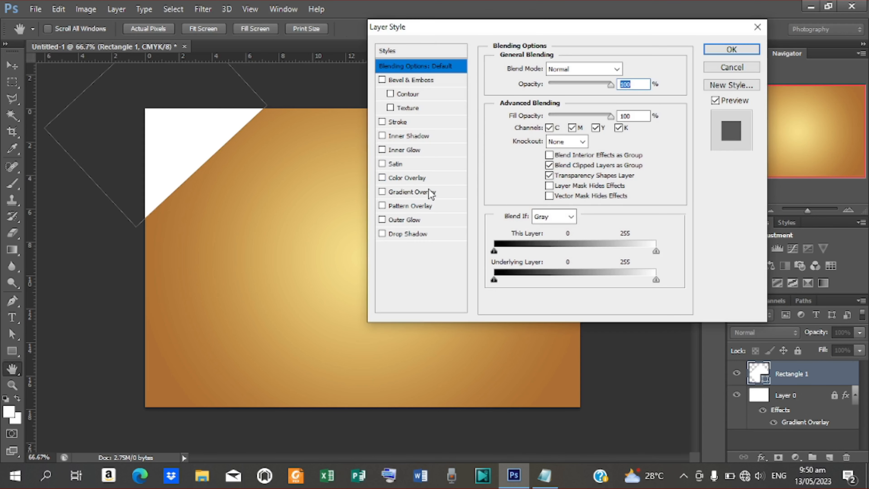
click(419, 192)
click(566, 100)
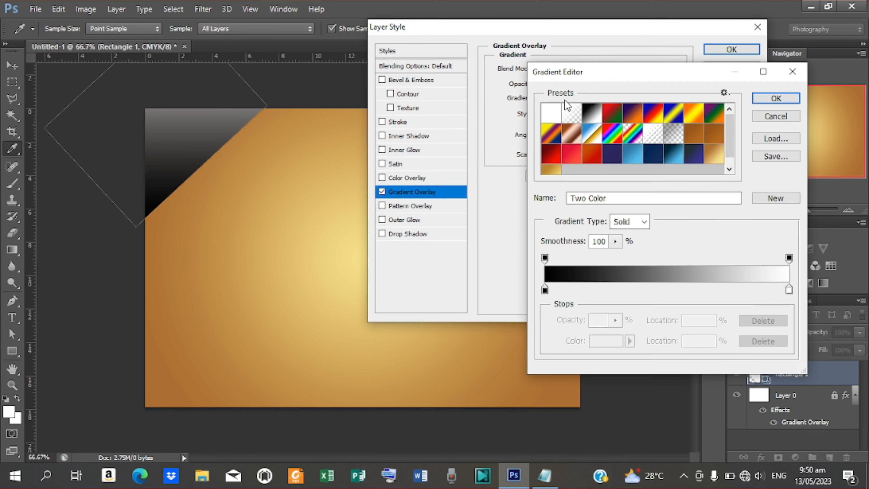
scroll(724, 162, down, 2)
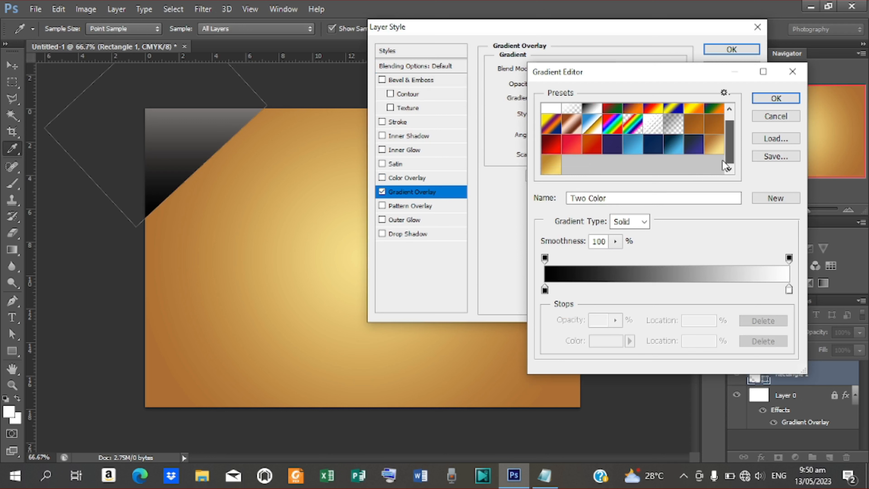
click(671, 150)
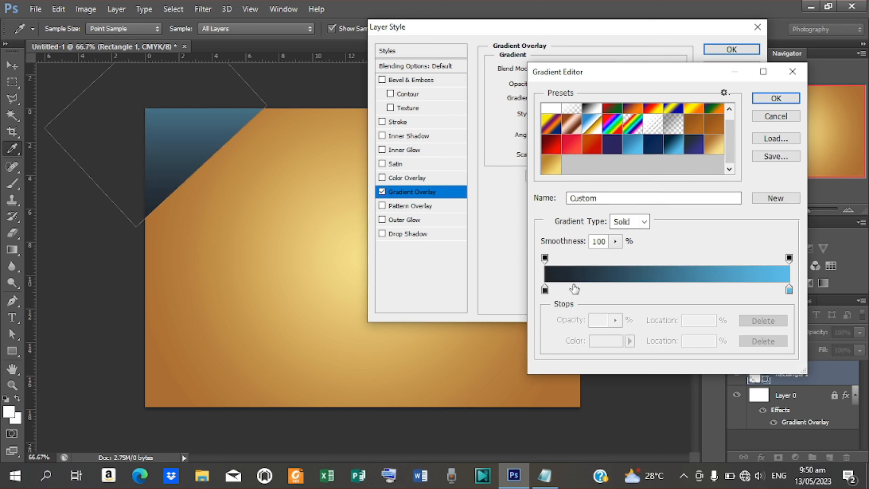
Keep the blue gradient's stop colours at #1d232a and #59bae9 and accept the gradient
click(544, 290)
double_click(544, 289)
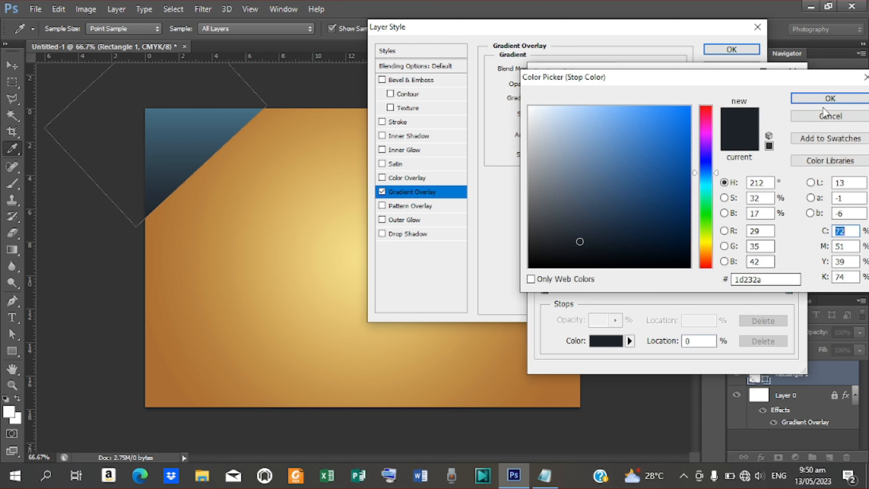
click(824, 100)
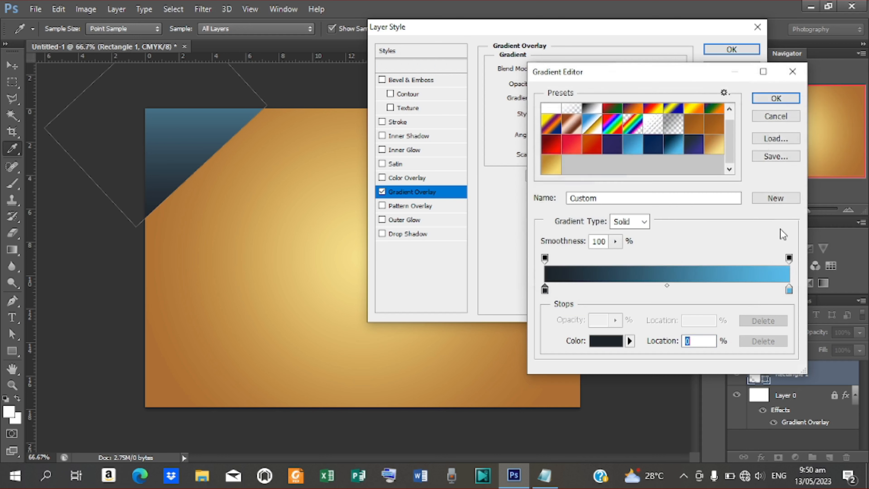
click(790, 289)
double_click(789, 290)
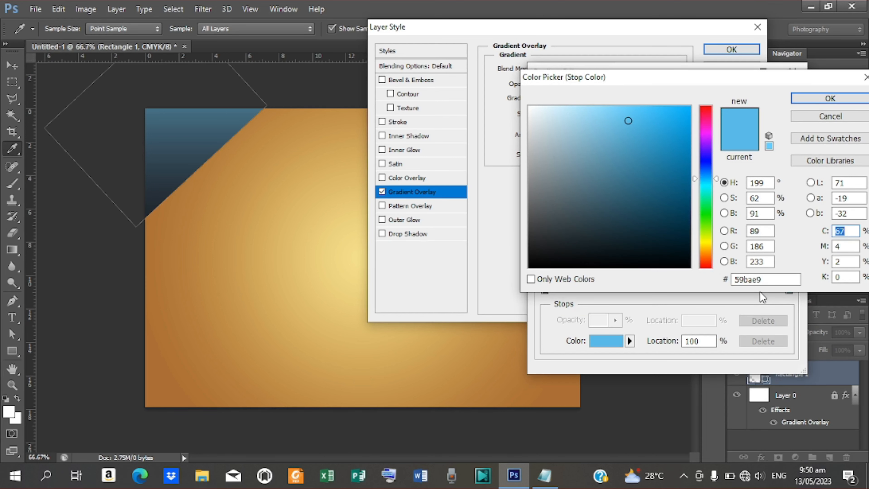
click(815, 103)
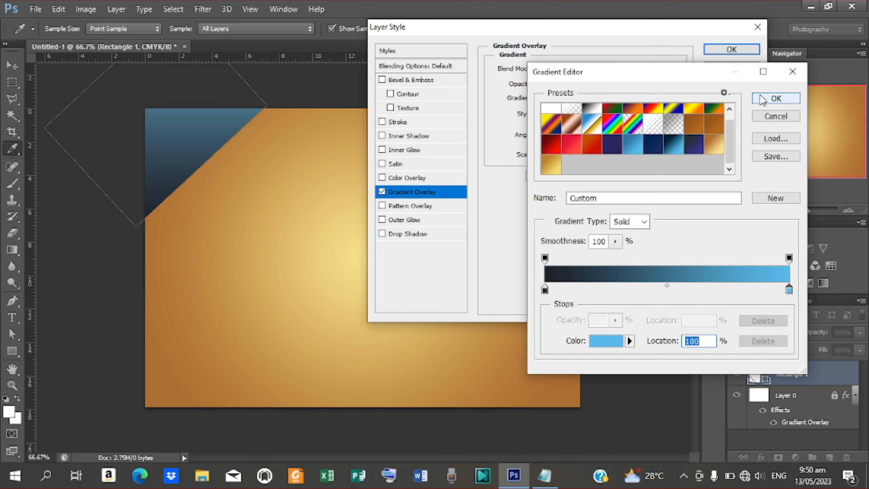
click(758, 99)
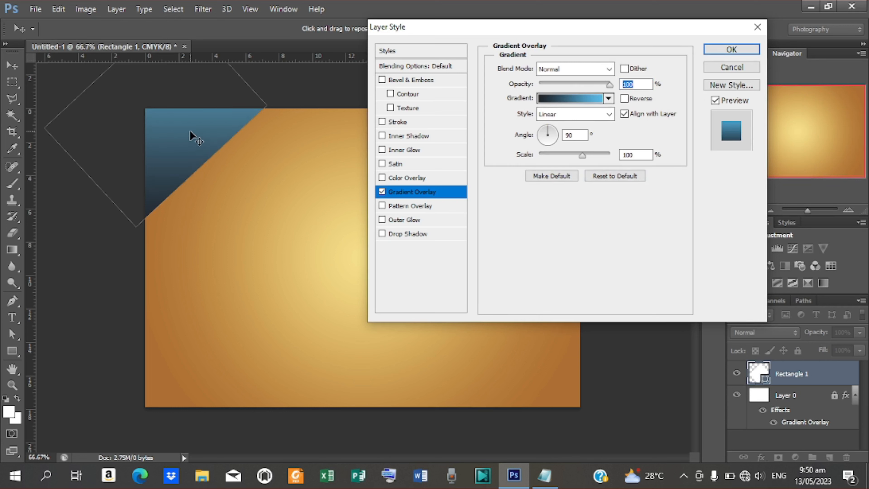
Set the blue overlay to Radial, reversed, with a 120° angle, shift its centre toward the canvas's left edge, and apply it
click(568, 114)
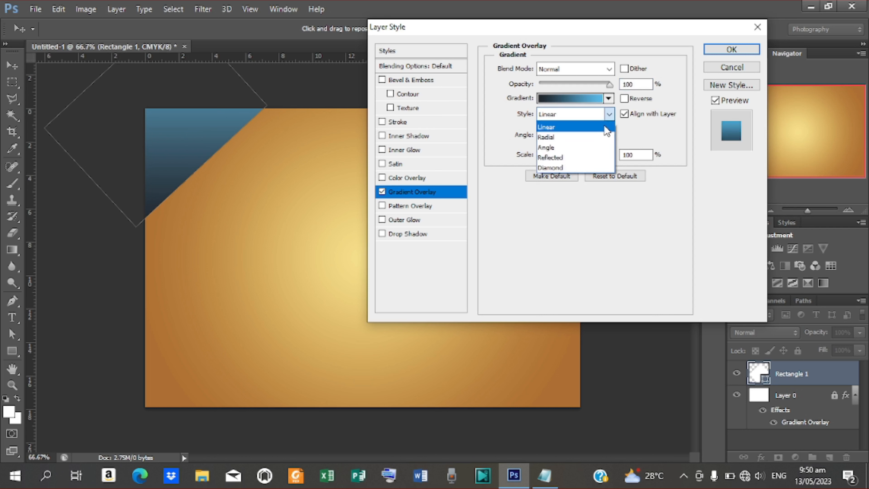
click(569, 138)
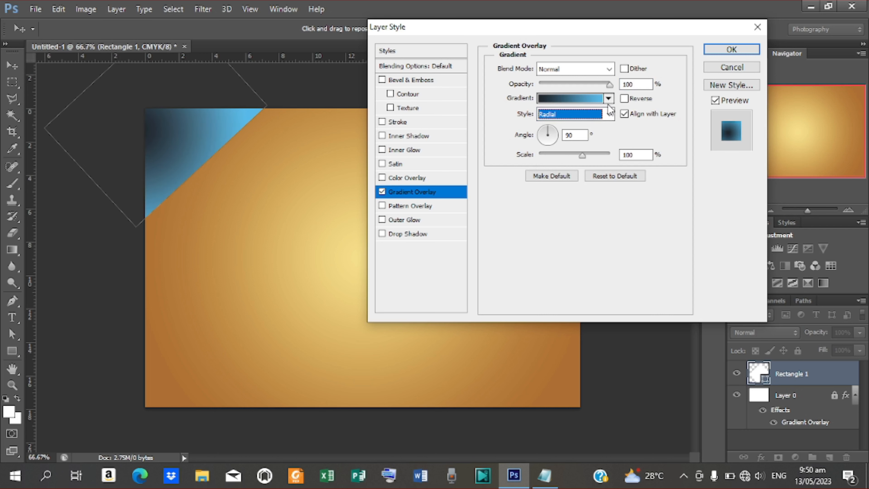
click(623, 98)
click(623, 99)
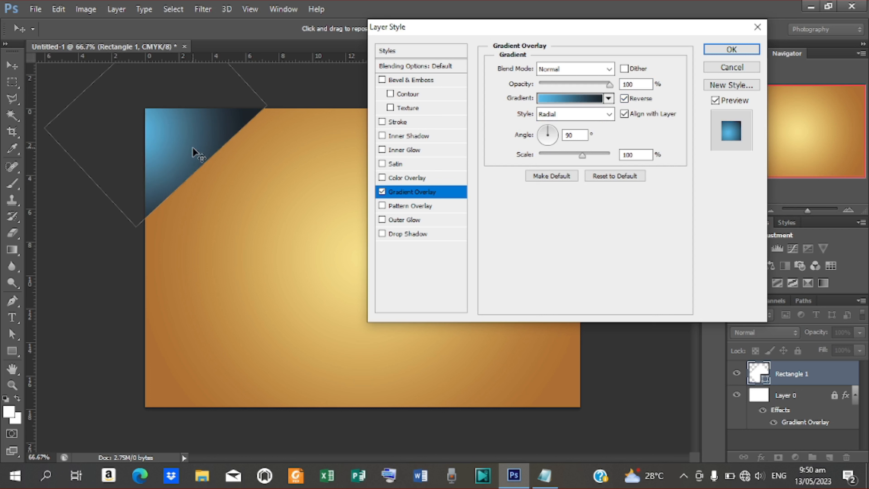
double_click(575, 135)
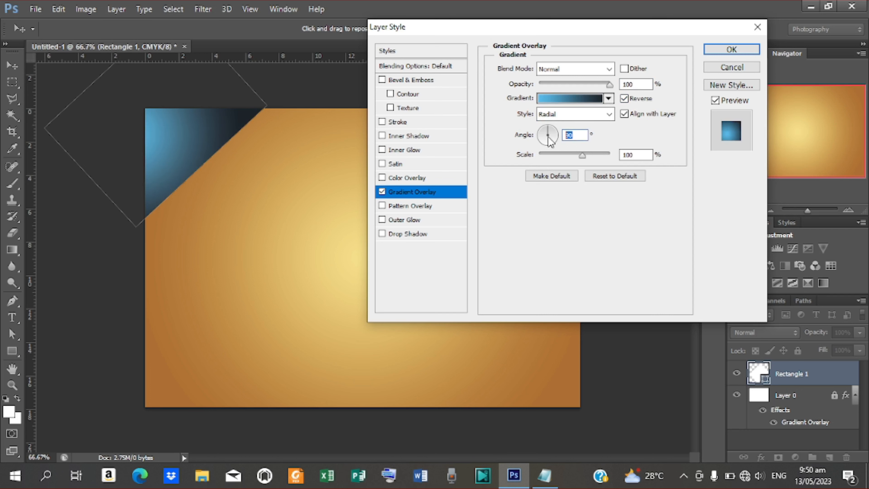
text(120)
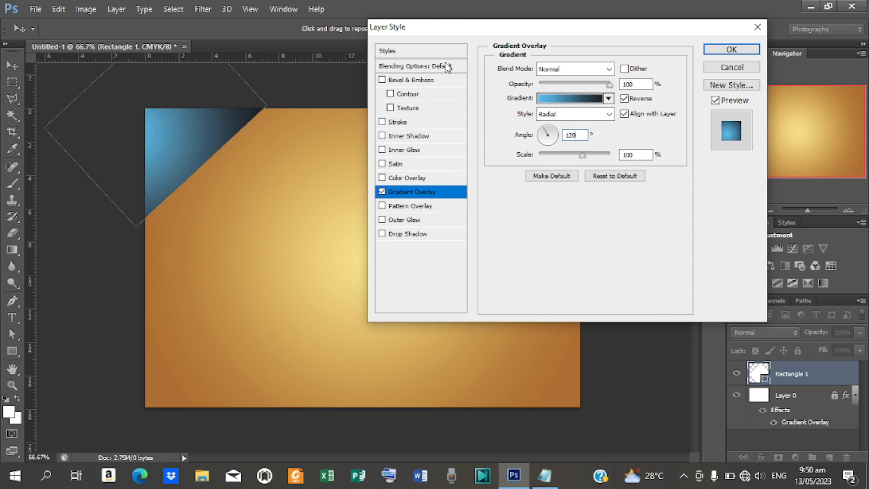
drag(178, 130, 153, 167)
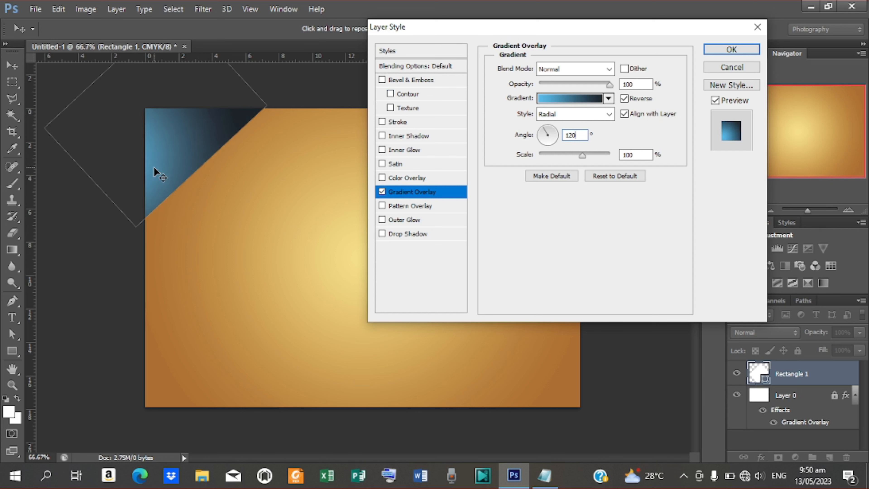
click(739, 49)
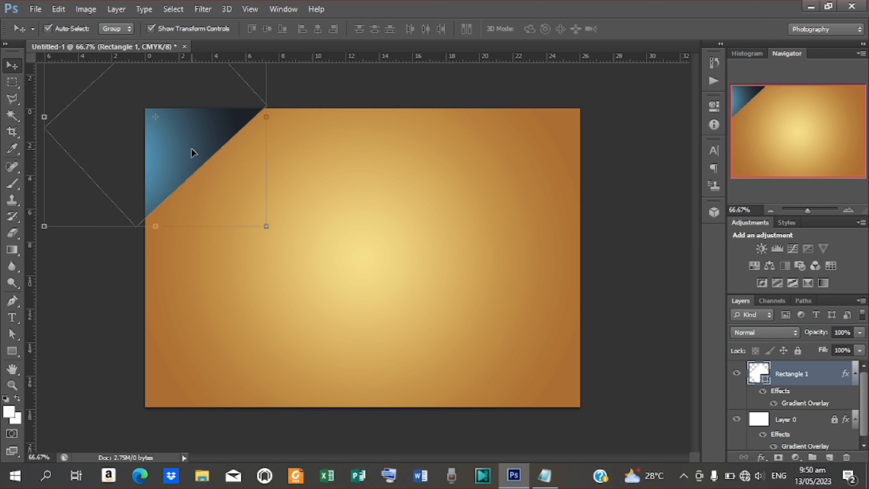
Duplicate the corner rectangle and nudge the copy right and down from the original
key(ctrl+j)
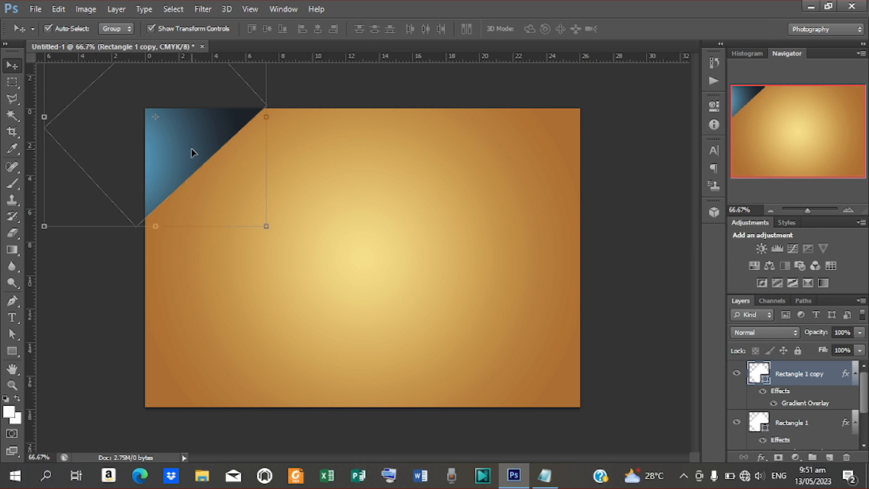
key(Right)
key(Right)
key(Right)
key(Right)
key(Right)
key(Right)
key(Right)
key(Right)
key(Right)
key(Right)
key(Right)
key(Right)
key(Right)
key(Right)
key(Right)
key(Right)
key(Right)
key(Right)
key(Right)
key(Right)
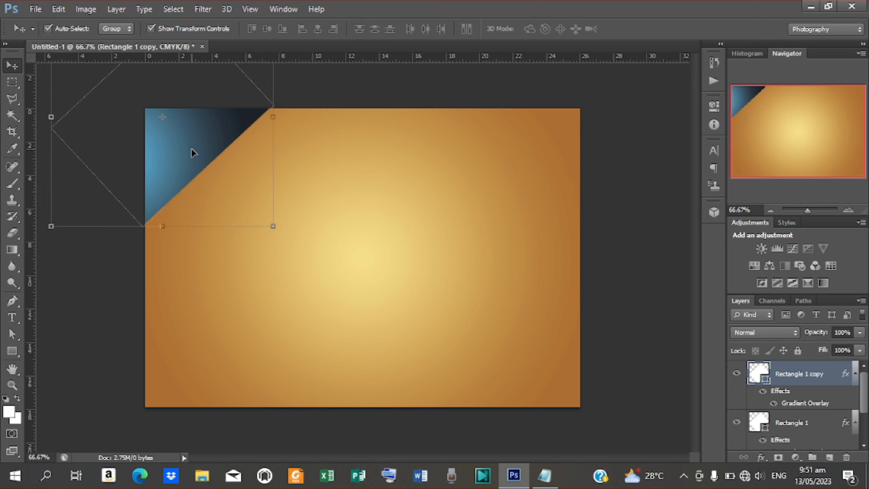
key(Right)
key(Right)
key(Right)
key(Right)
key(Right)
key(Right)
key(Right)
key(Right)
key(Right)
key(Right)
key(Right)
key(Right)
key(Down)
key(Down)
key(Down)
key(Down)
key(Down)
key(Down)
key(Down)
key(Down)
key(Down)
key(Down)
key(Down)
key(Down)
key(Down)
key(Down)
key(Down)
key(Right)
key(Right)
key(Right)
key(Right)
key(Right)
Scale the copy to 105.32% width and 108.37% height, and move it up to X 38.50 px, Y 22.50 px
key(ctrl+t)
drag(43, 246, 44, 250)
key(Up)
key(Up)
key(Up)
key(Up)
key(Up)
key(Up)
key(Up)
key(Up)
key(Up)
key(Up)
key(Up)
key(Up)
key(Up)
key(Up)
key(Up)
key(Up)
key(Up)
key(Up)
key(Up)
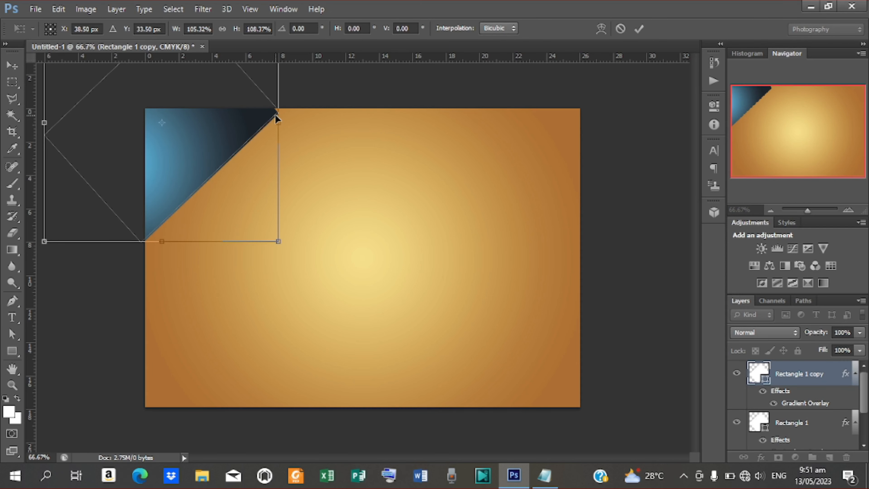
key(Up)
key(Up)
key(Up)
key(Up)
key(Up)
key(Up)
key(Up)
key(Up)
key(Up)
key(Up)
key(Up)
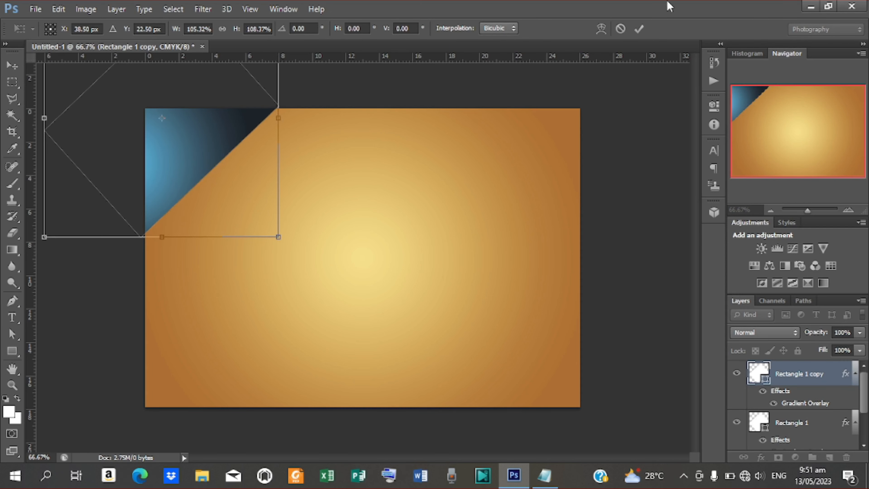
click(639, 29)
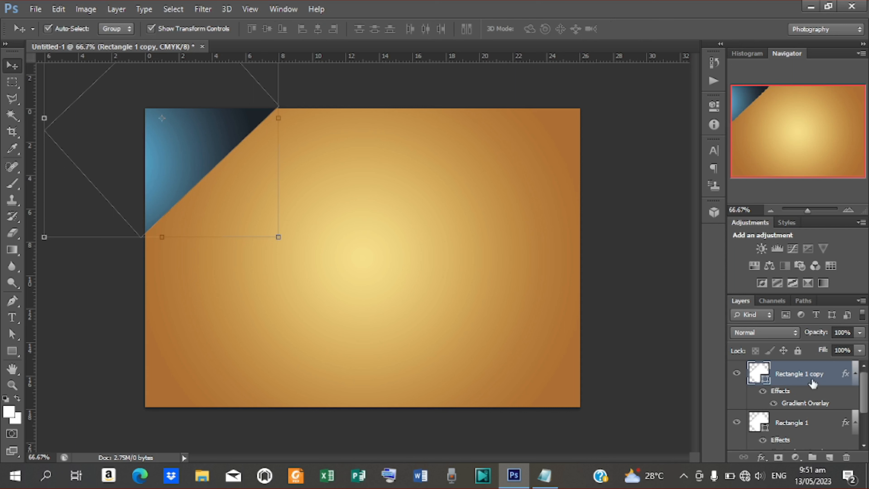
Place the enlarged copy beneath the original rectangle and apply the dark-to-light gold preset to its gradient overlay
drag(813, 377, 793, 385)
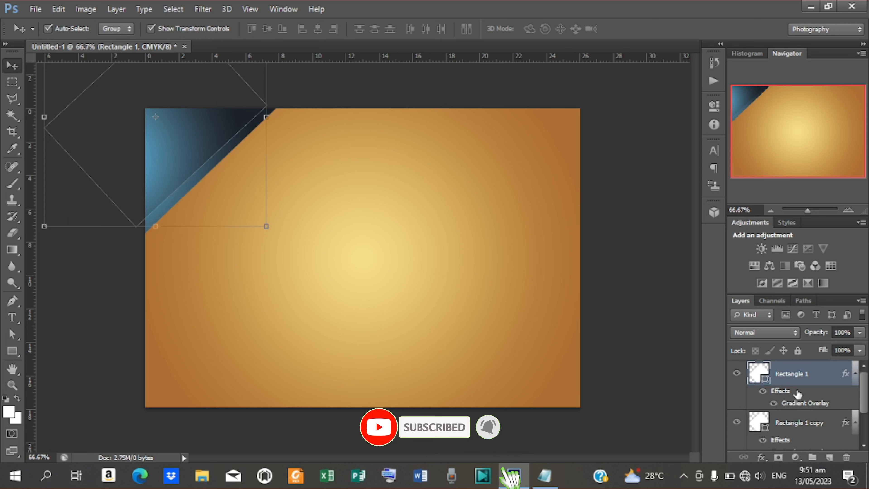
click(795, 424)
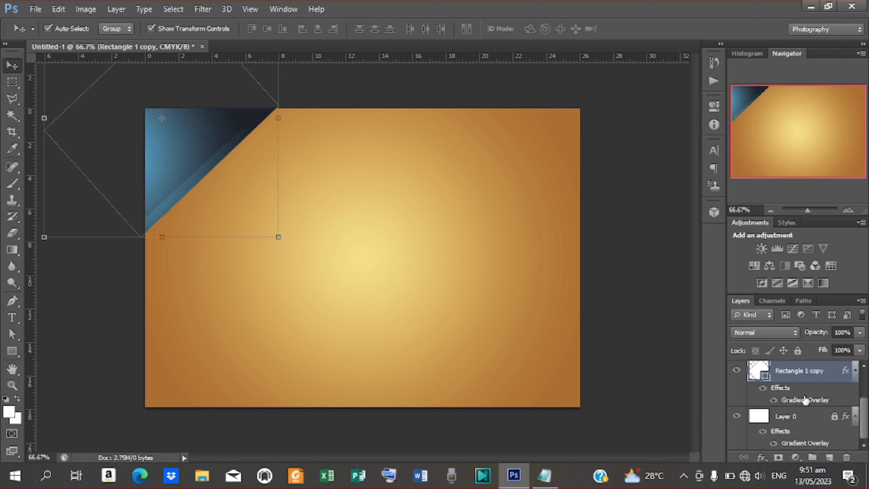
double_click(804, 399)
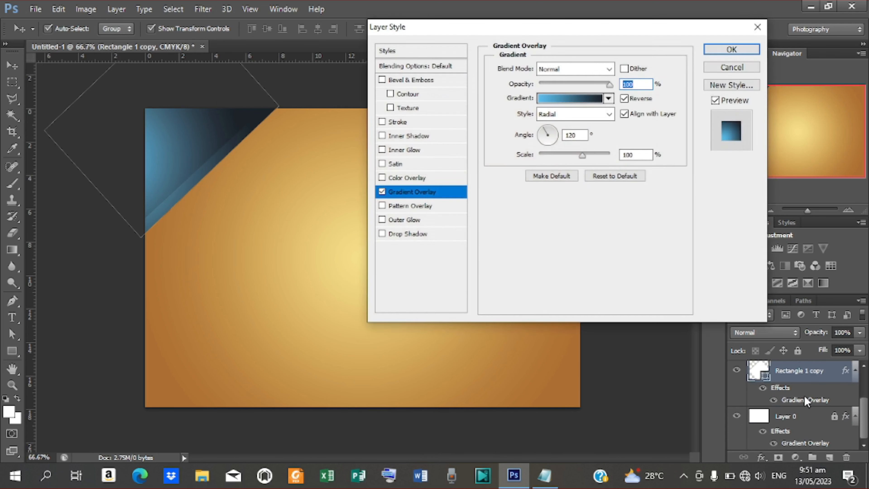
click(576, 100)
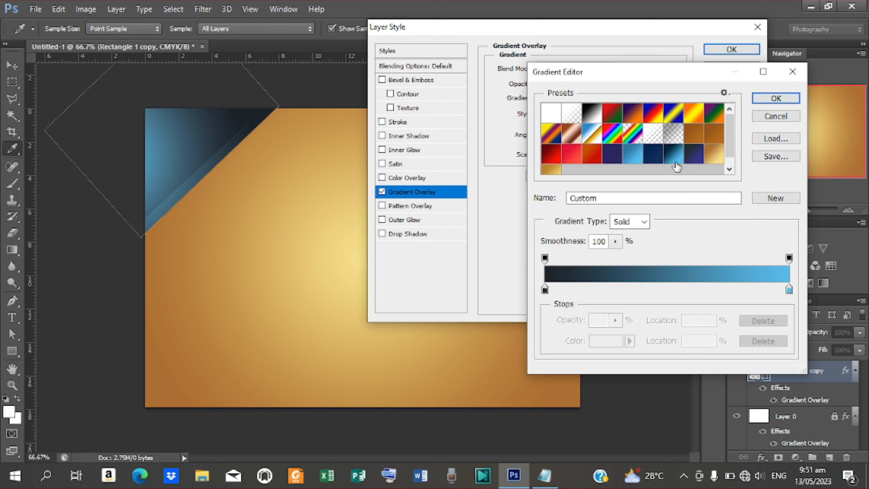
scroll(732, 127, down, 1)
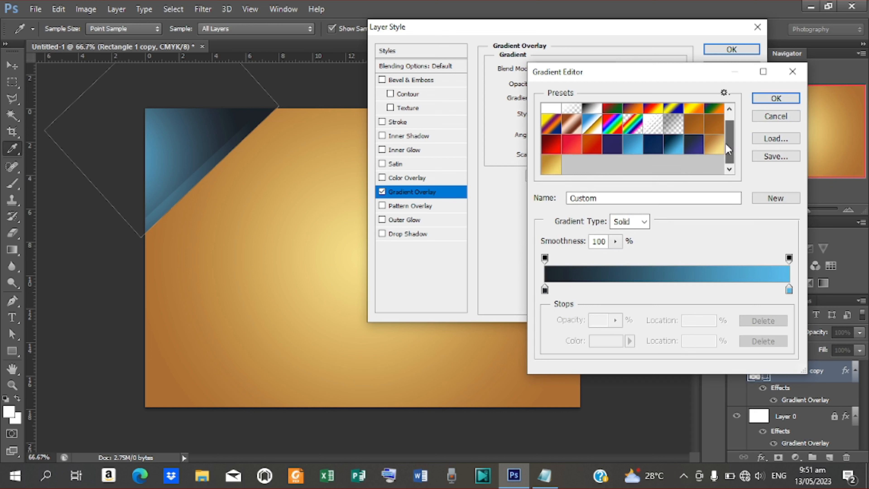
click(549, 166)
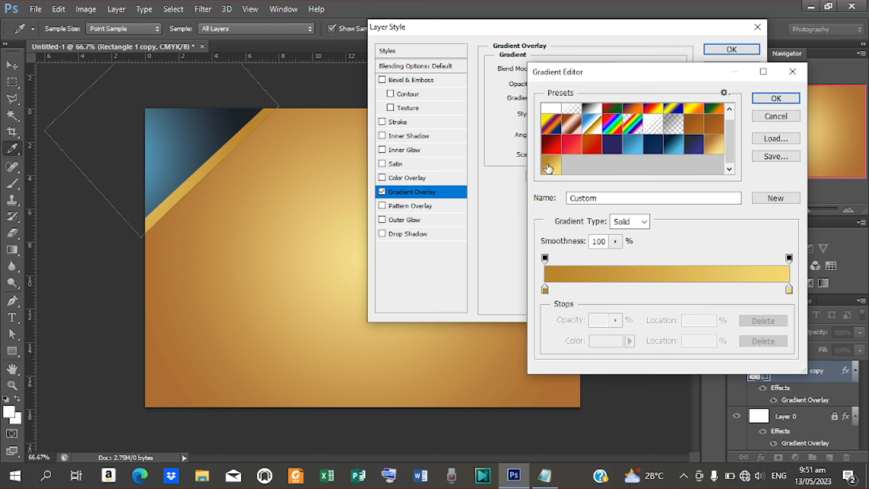
Keep the gold gradient's stop colours at #bb842e and #f4d971 and apply the overlay to the copy
double_click(545, 290)
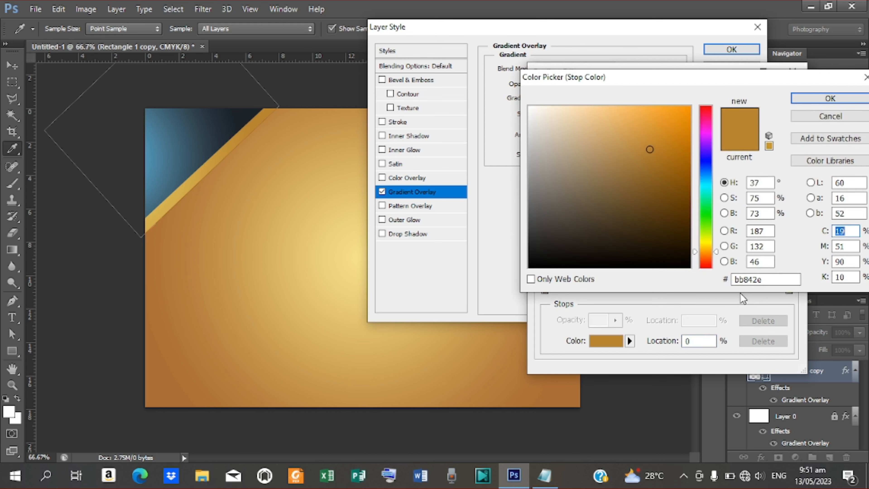
click(807, 101)
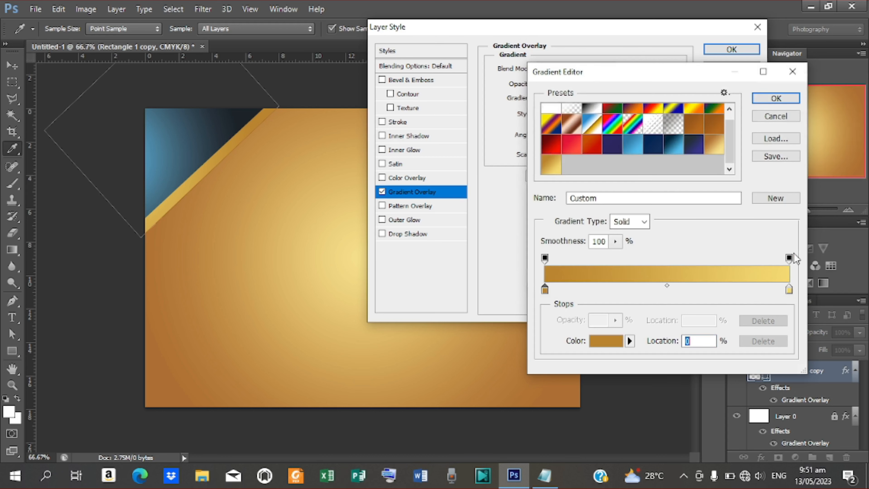
double_click(788, 289)
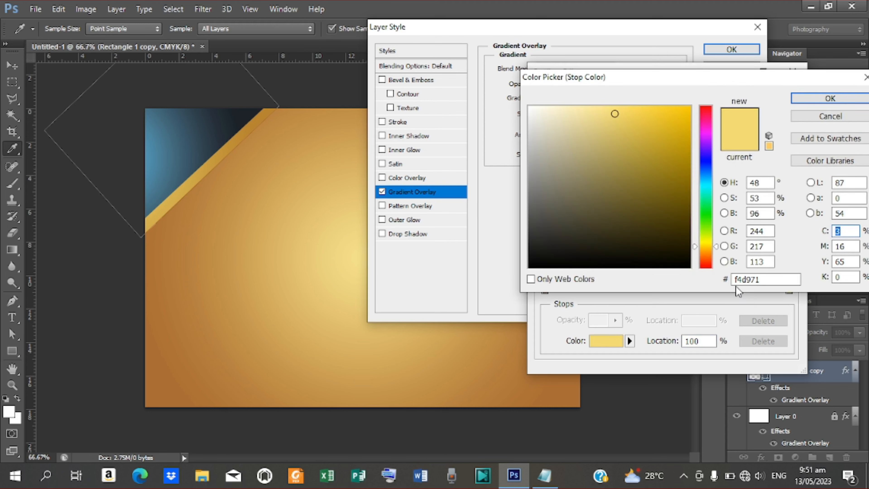
click(827, 99)
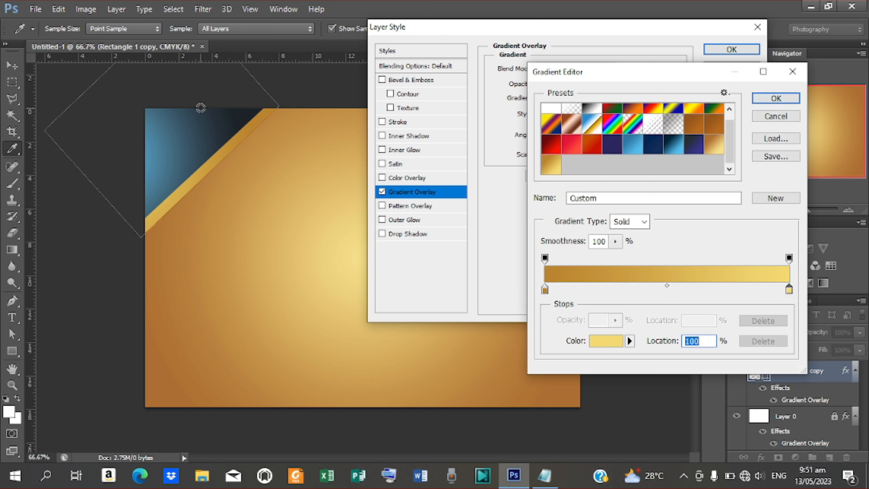
click(775, 99)
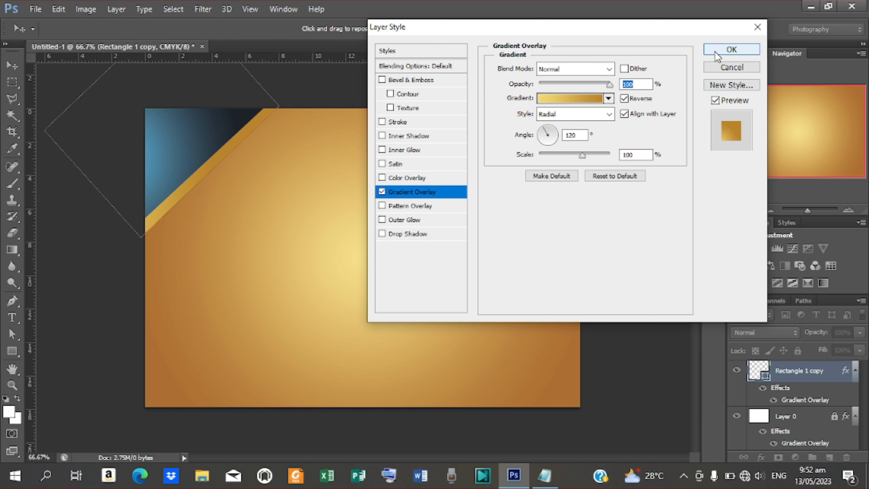
click(722, 55)
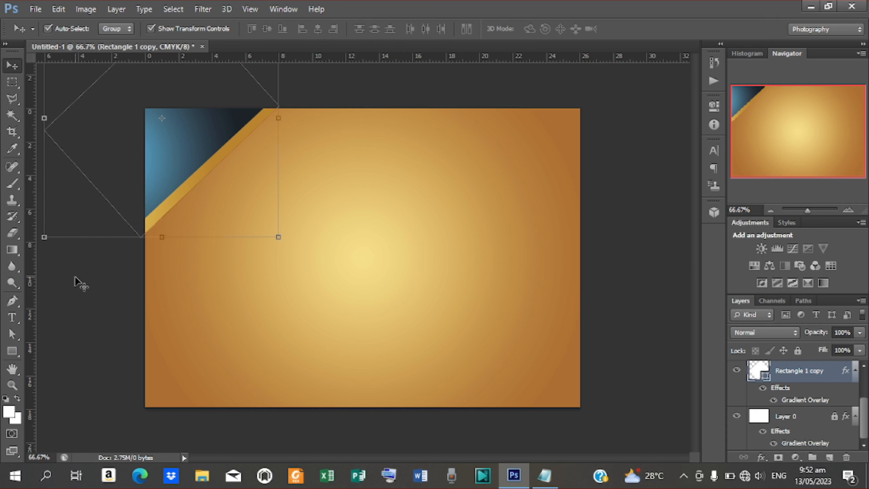
Draw a 300 × 55 px rectangle below the corner shape and give it a gradient overlay with the dark-to-indigo preset
click(10, 352)
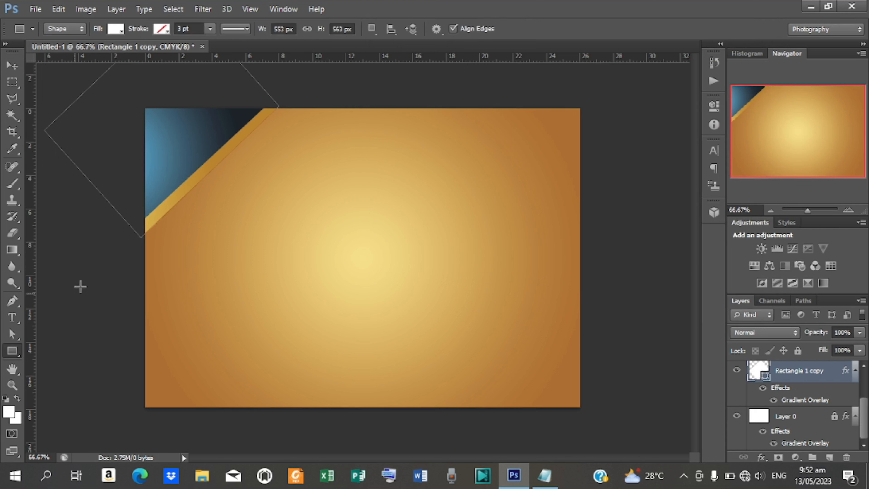
drag(196, 218, 321, 240)
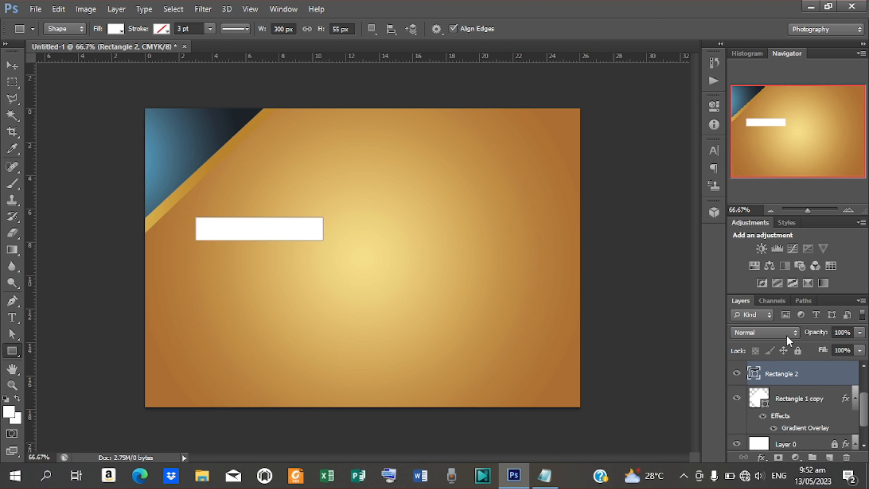
right_click(780, 375)
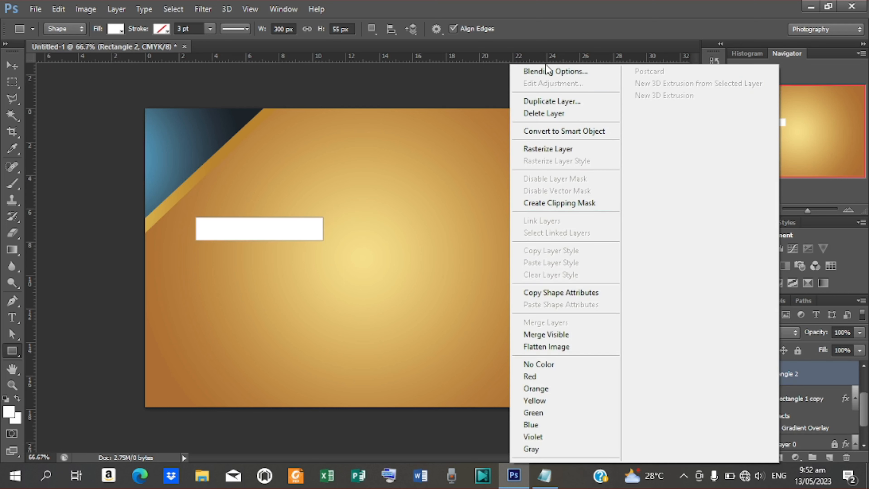
click(548, 70)
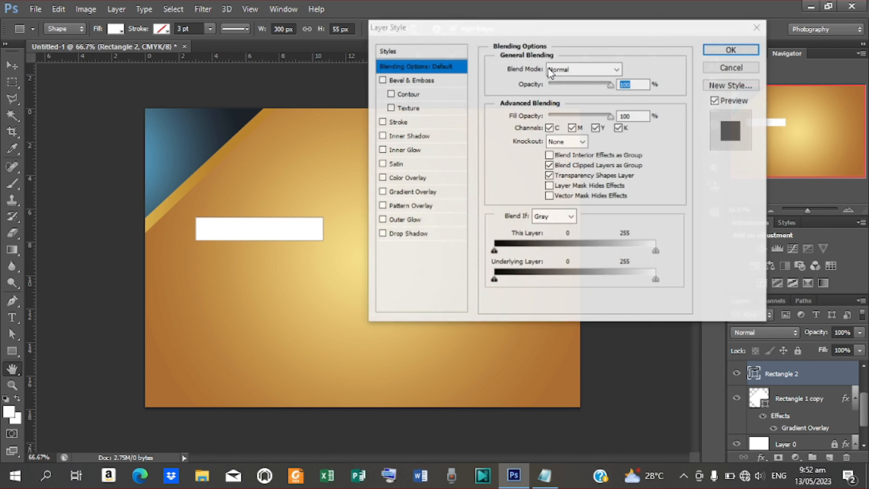
click(408, 192)
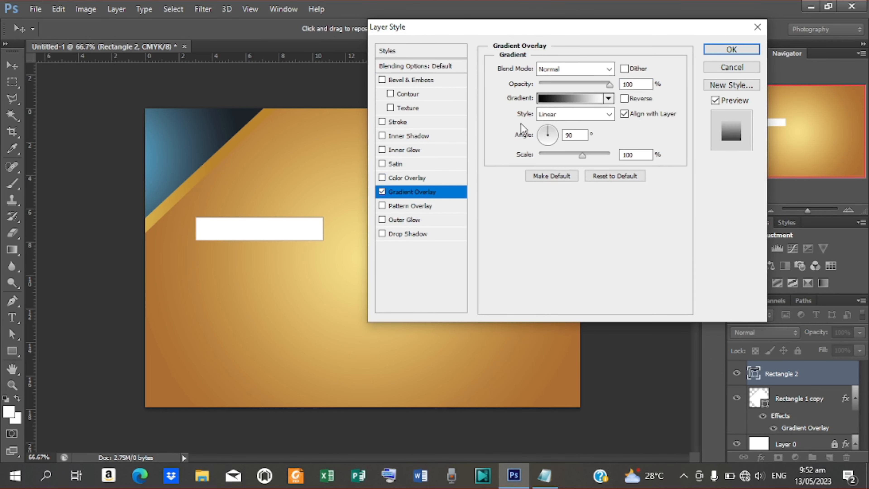
click(576, 100)
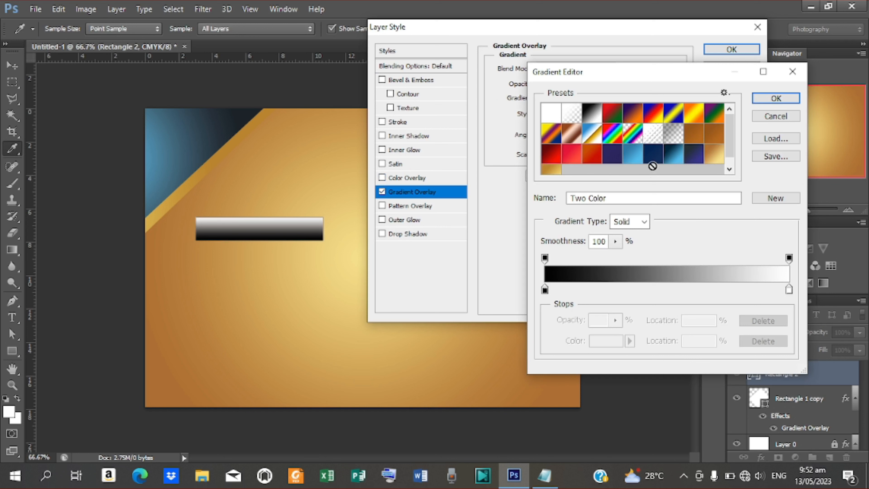
click(695, 156)
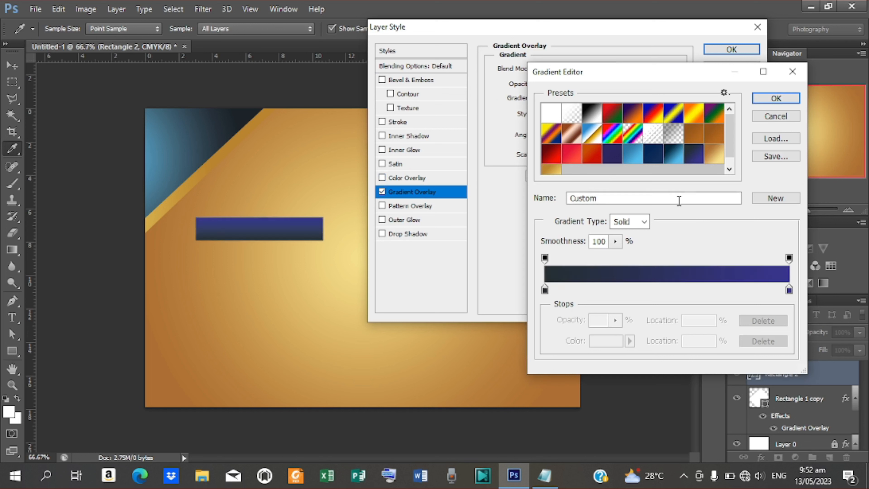
Keep the gradient's stop colours at #242e34 and #38348b and accept the gradient
click(545, 289)
double_click(545, 290)
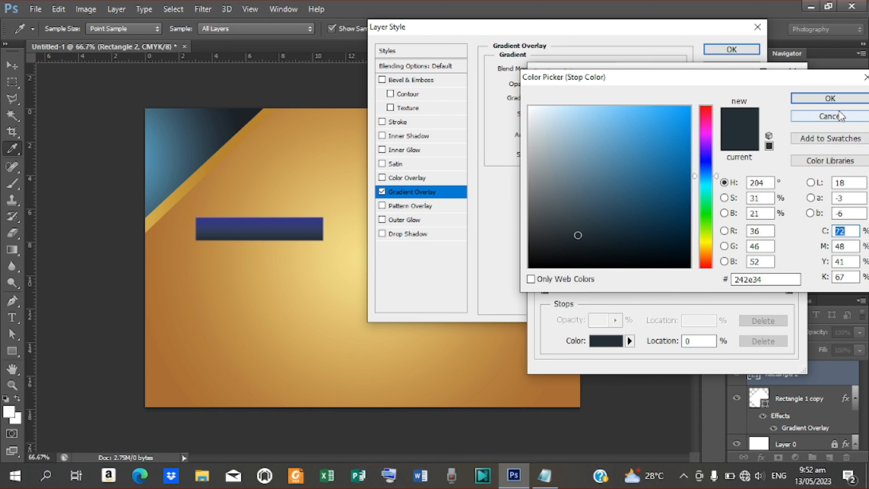
click(838, 99)
click(788, 290)
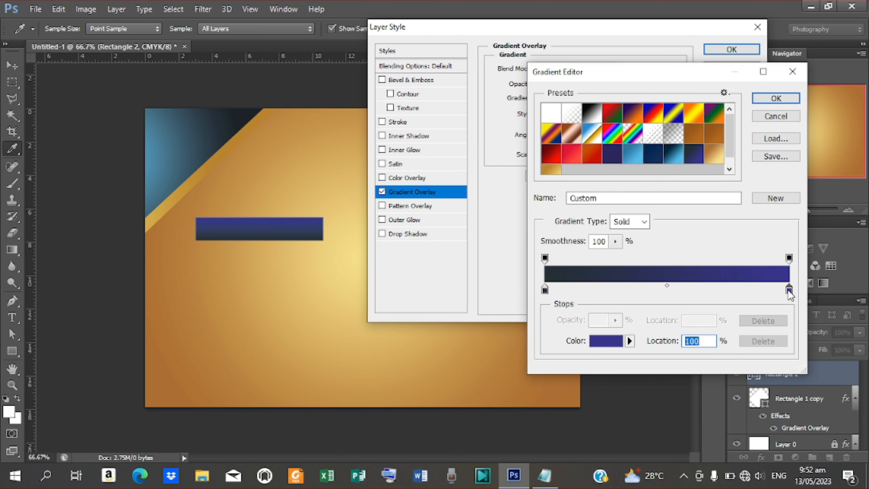
double_click(789, 290)
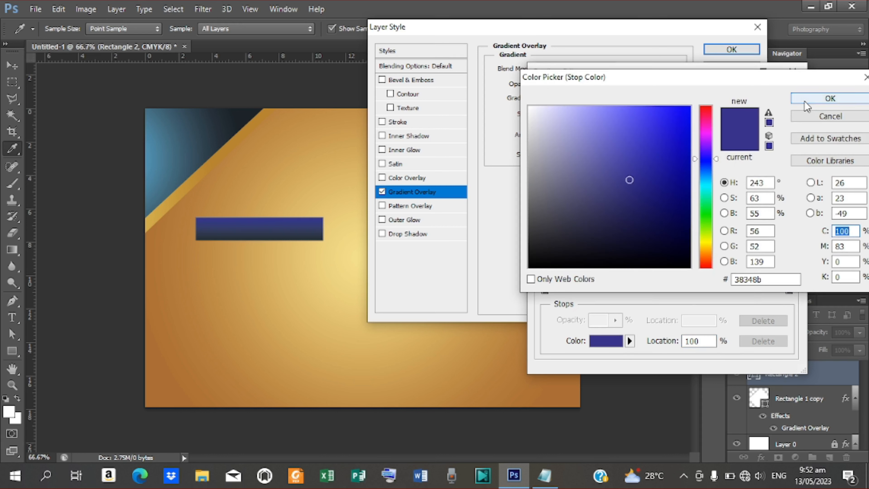
click(828, 99)
click(775, 100)
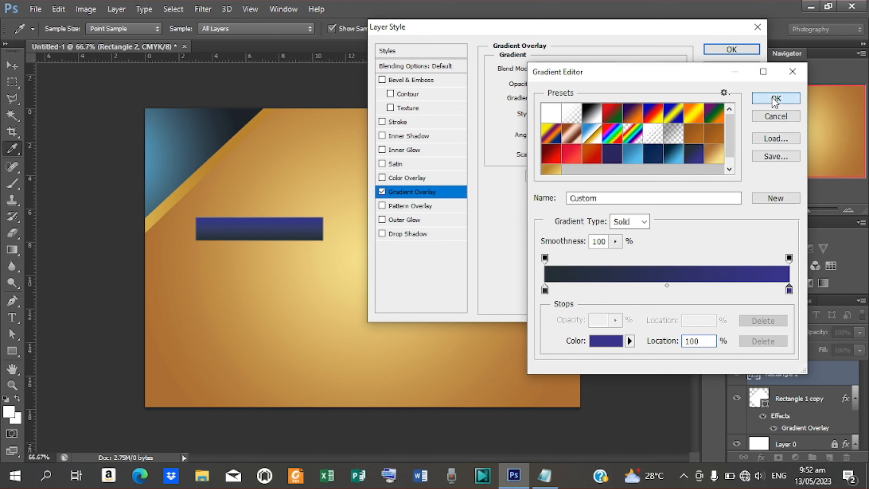
Reverse the rectangle's gradient overlay, make it Radial and set its scale to 150%
click(624, 99)
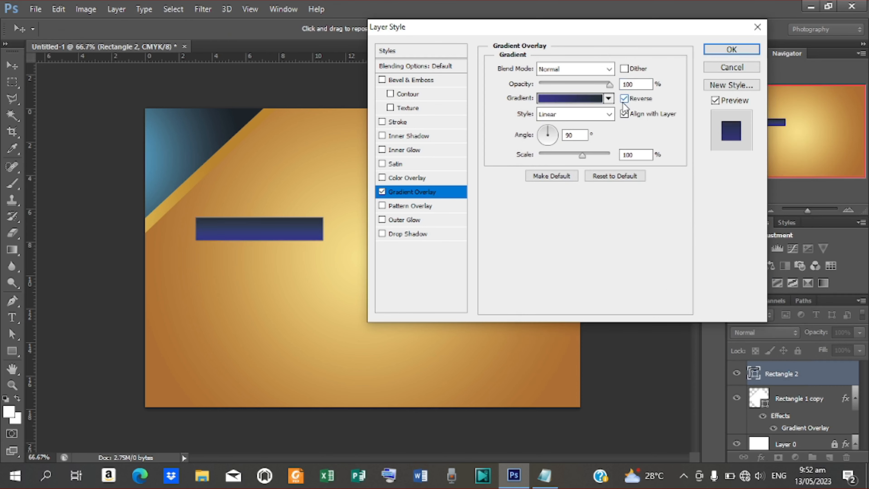
click(610, 116)
click(556, 137)
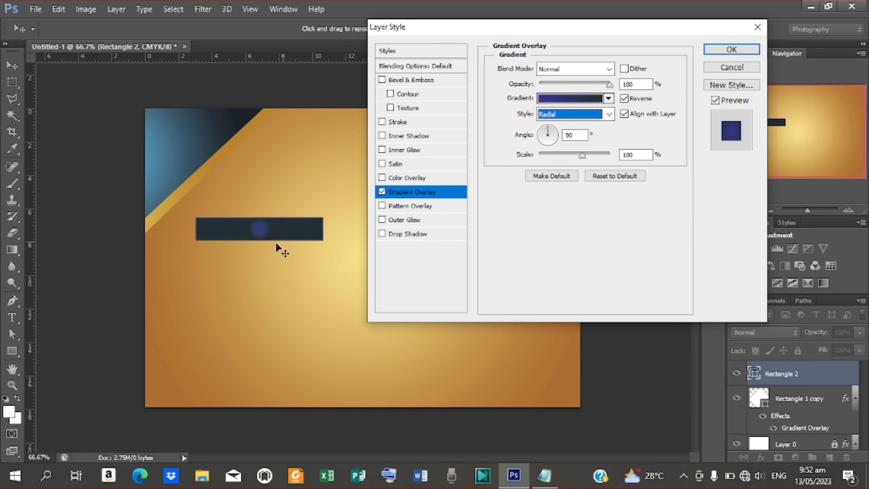
drag(582, 155, 620, 165)
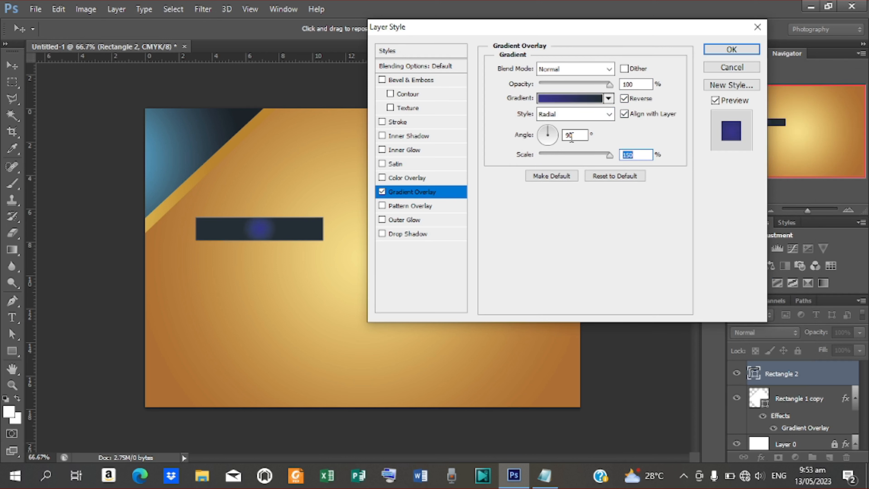
Set the gradient angle to -135°, shift the glow's centre slightly left within the rectangle and apply the overlay
double_click(580, 136)
text(-1)
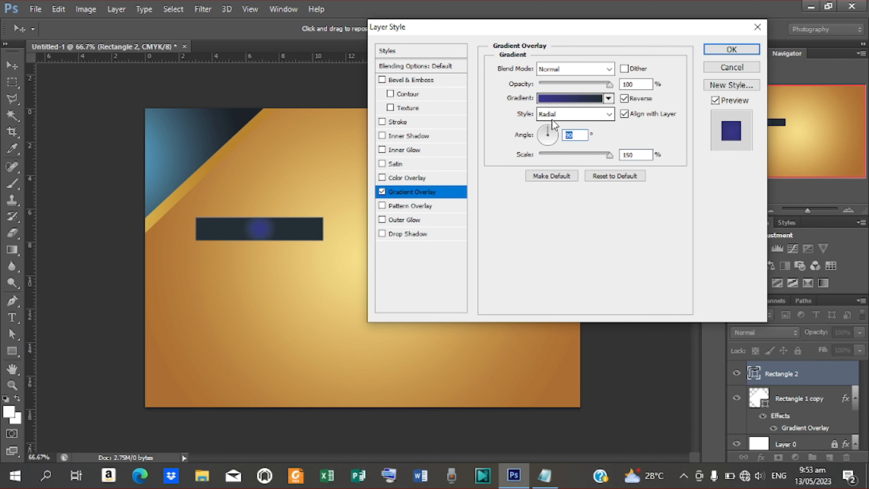
text(35)
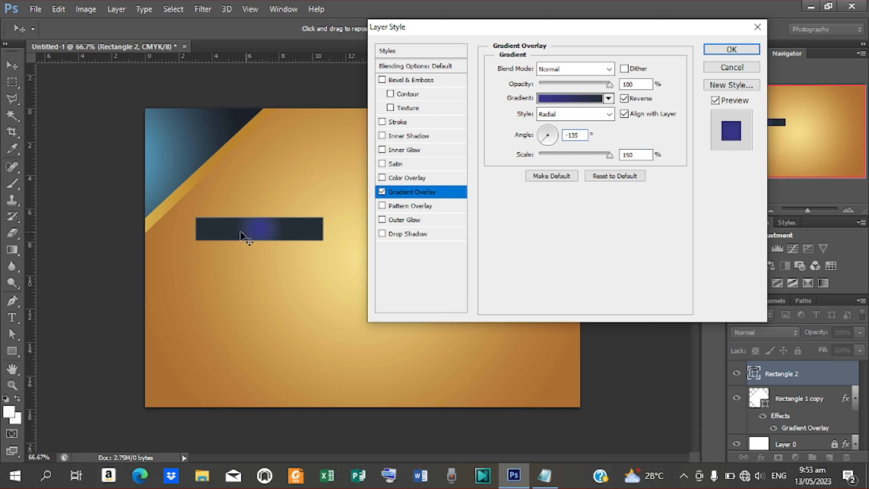
drag(231, 233, 255, 232)
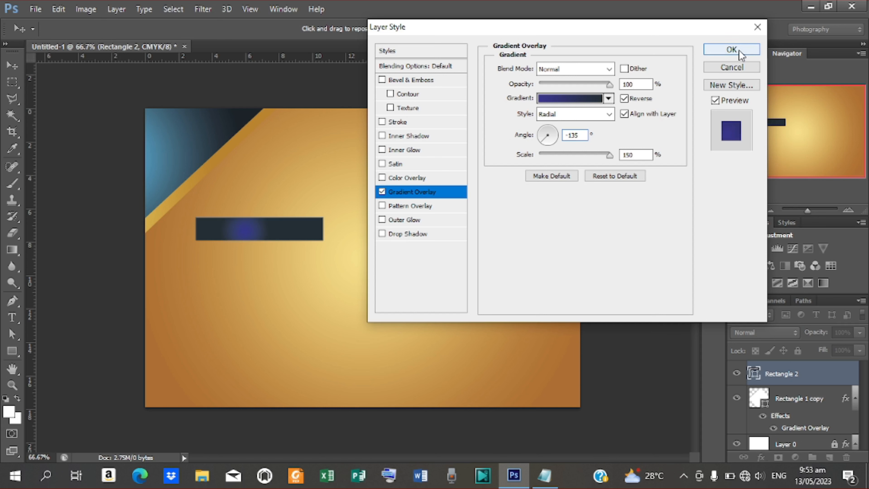
click(732, 49)
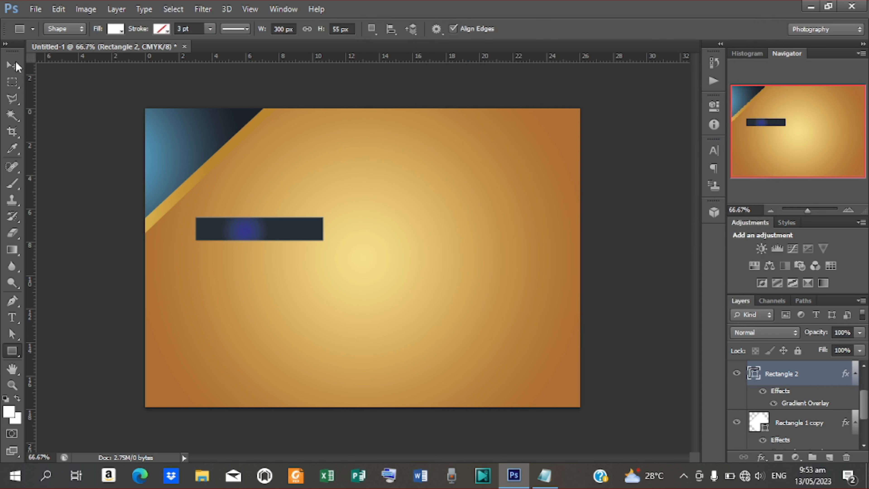
Rotate the rectangle by -44.36° and move it against the gold band at about X 165 px, Y 147 px
drag(297, 229, 308, 143)
key(ctrl+t)
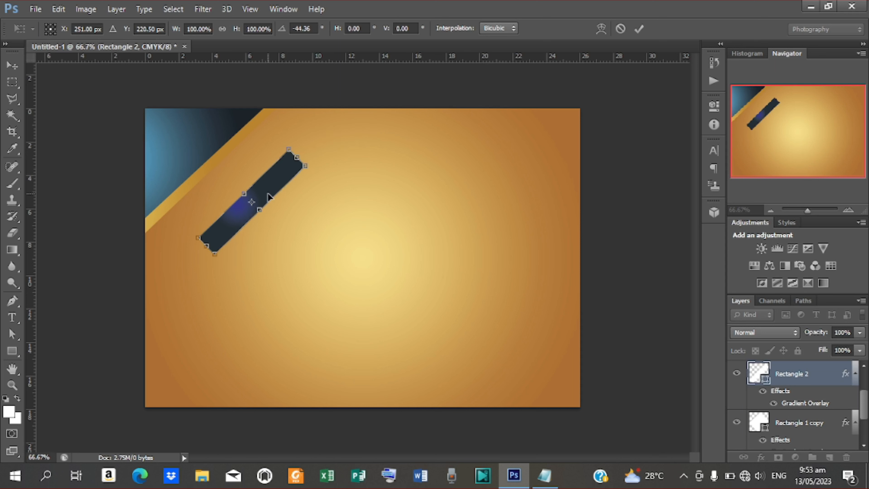
drag(266, 197, 232, 165)
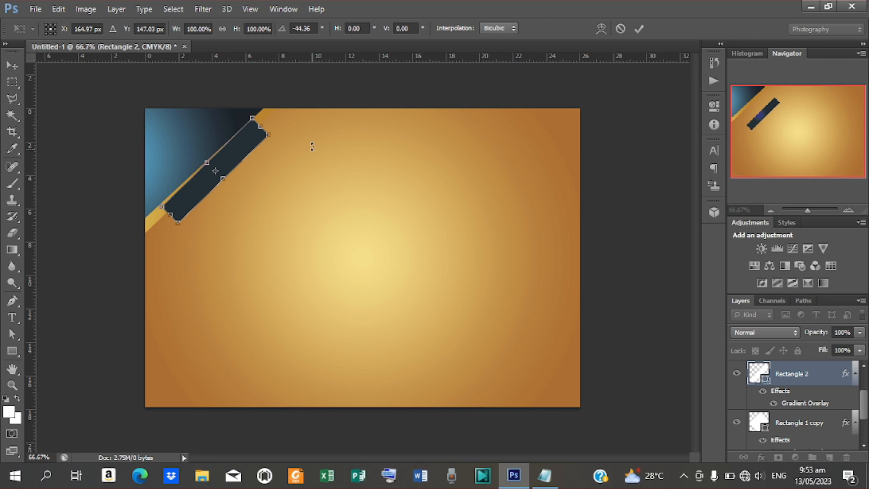
Adjust the bar's rotation to -43.20° and its height to 70.82%, shifting it to about X 158 px, Y 139 px
drag(273, 134, 281, 134)
mouse_move(228, 160)
mouse_down()
mouse_move(215, 176)
mouse_move(232, 162)
mouse_up()
key(Left)
key(Left)
key(Left)
key(Left)
key(Left)
key(Left)
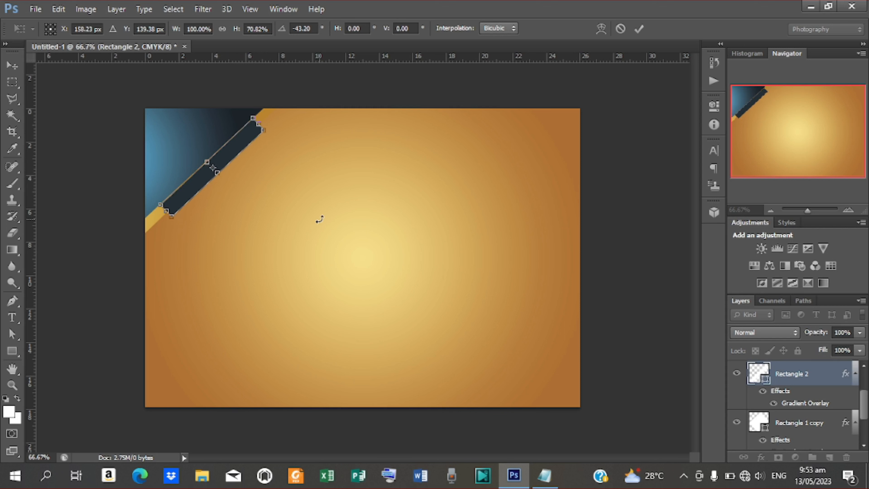
Nudge the bar down and left to X 149.23 px, Y 158.88 px, apply the transform and deselect it
key(Down)
key(Down)
key(Down)
key(Down)
key(Down)
key(Down)
key(Down)
key(Down)
key(Down)
key(Down)
key(Down)
key(Down)
key(Down)
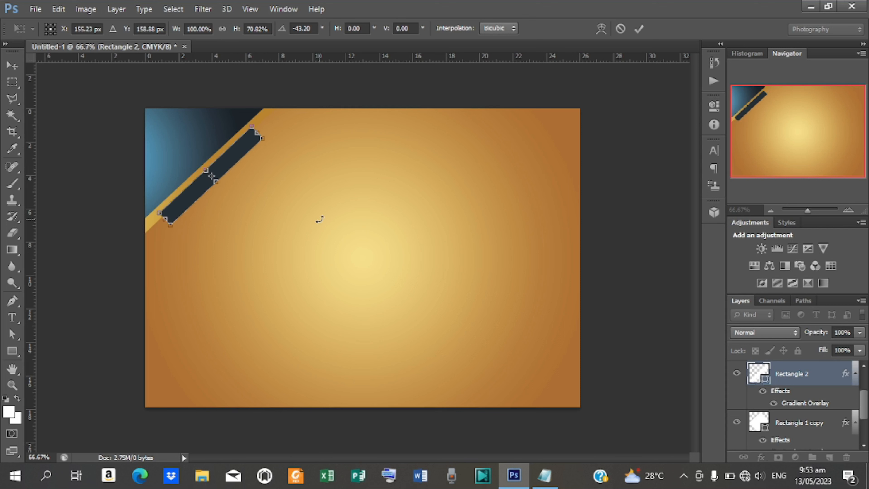
key(Left)
key(Left)
key(Left)
key(Left)
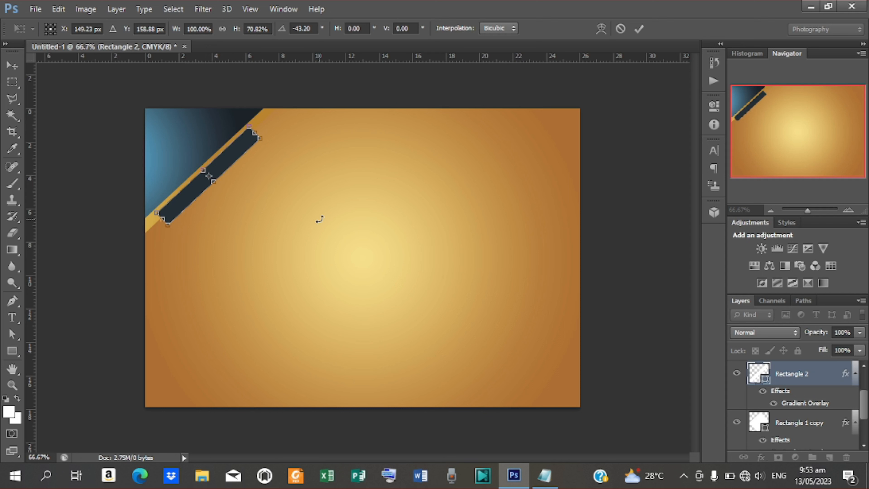
click(642, 28)
click(603, 150)
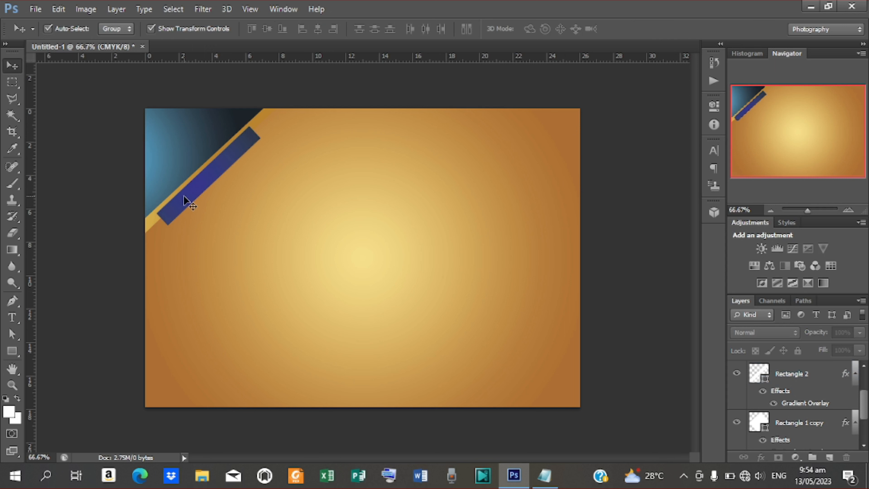
Group the two corner rectangles and the indigo bar, and name the group SHAPE 1
click(169, 156)
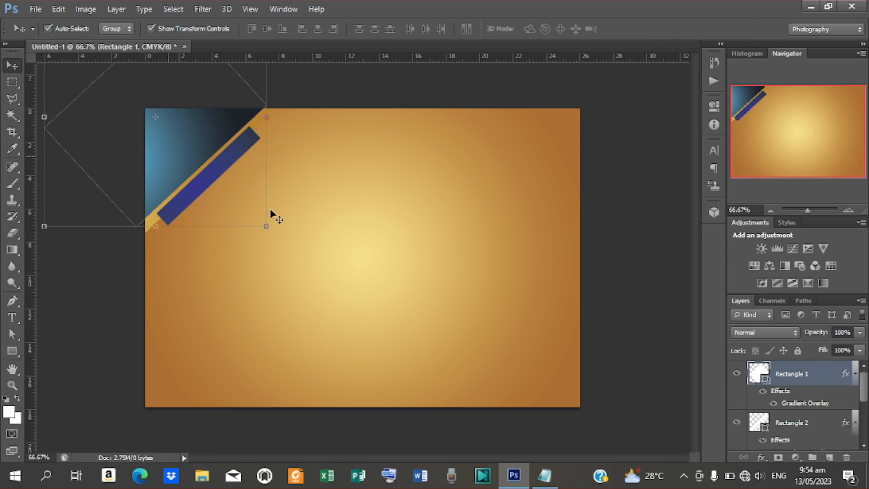
scroll(832, 419, down, 2)
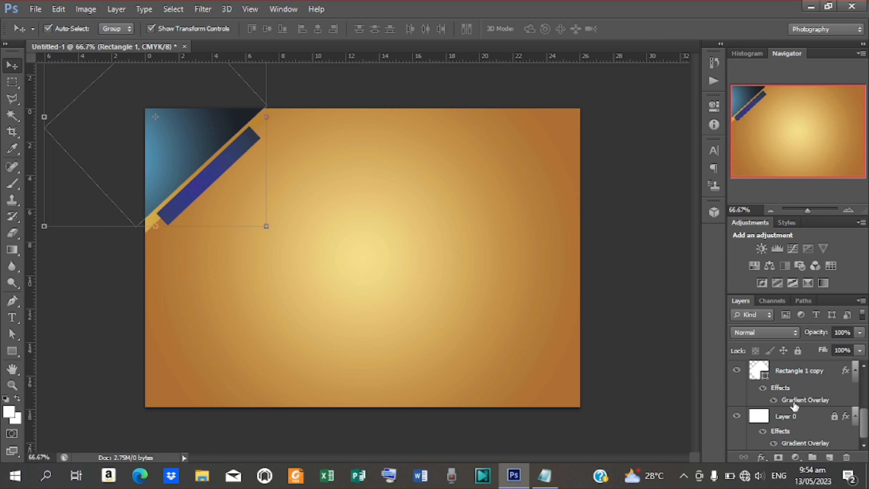
click(806, 373)
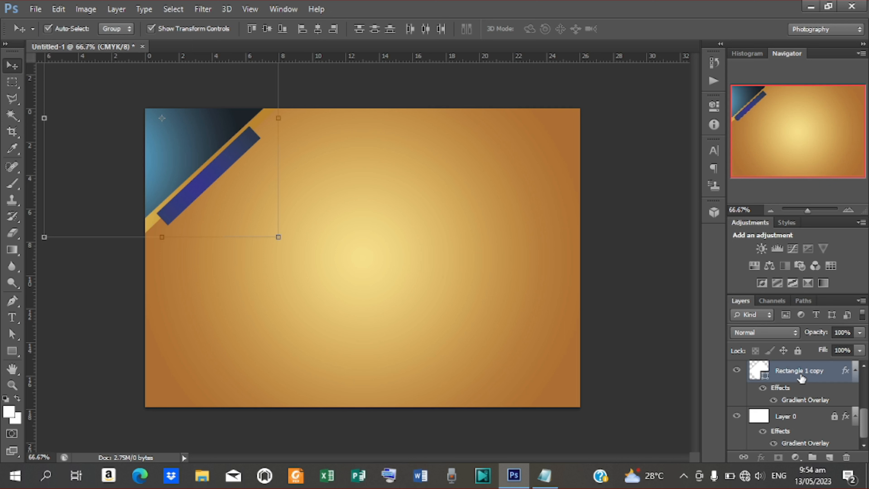
key(ctrl+g)
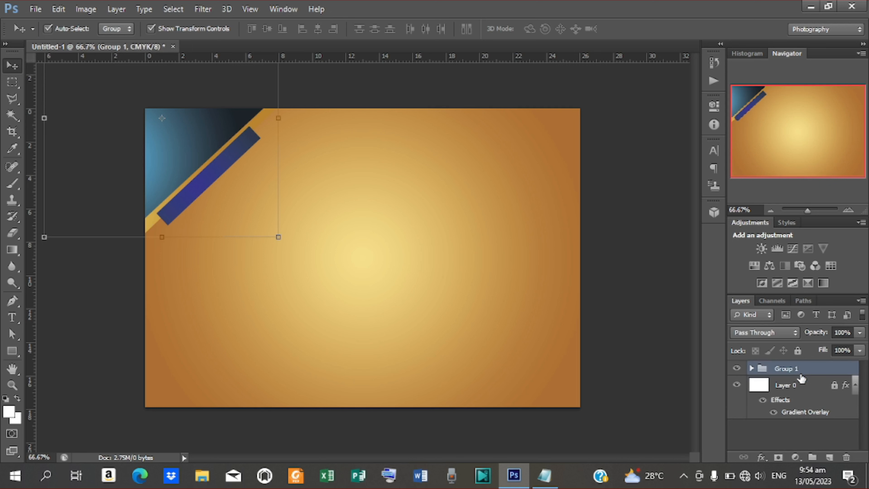
double_click(797, 370)
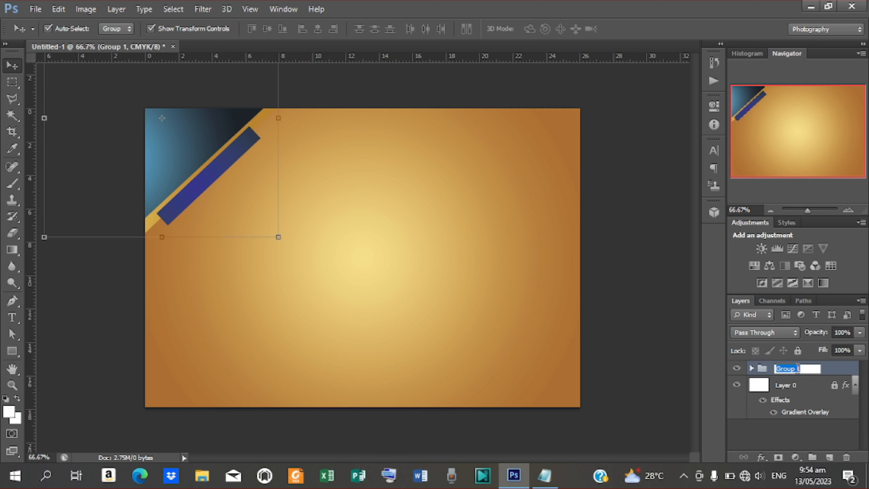
text(SHAPE)
click(833, 369)
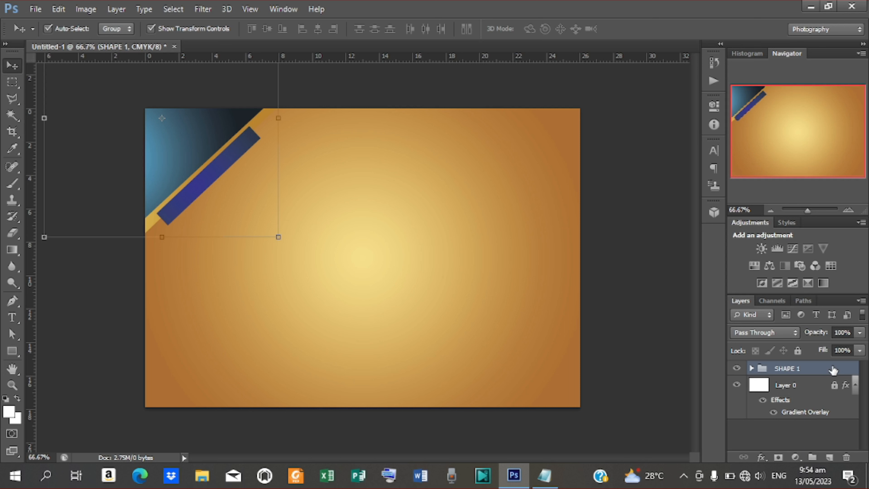
Duplicate the SHAPE 1 group and rename the copy SHAPE 2
key(ctrl+j)
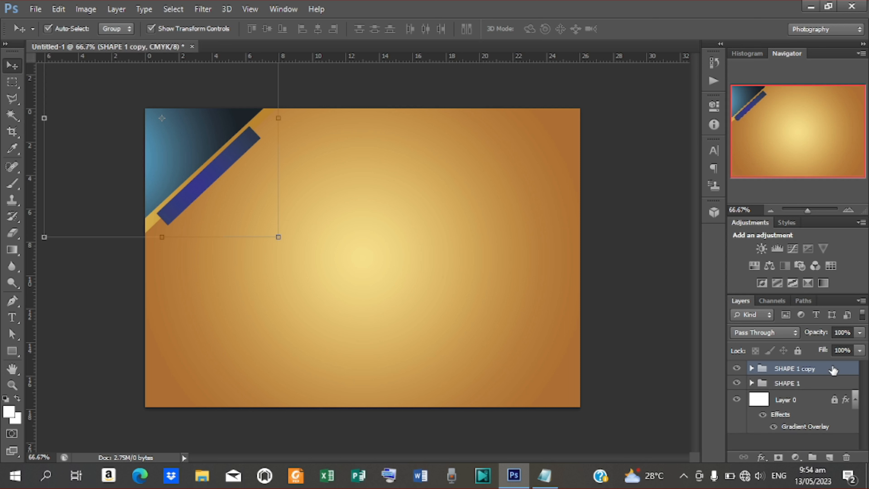
double_click(806, 370)
double_click(807, 369)
text(2)
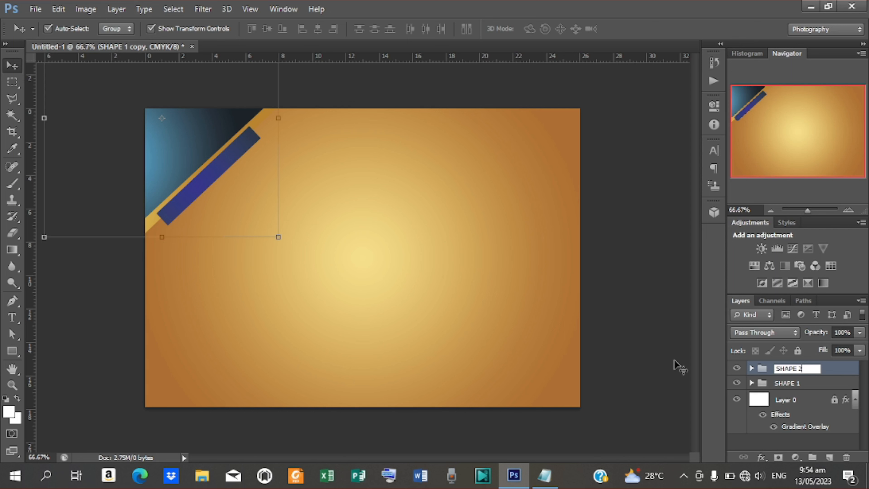
key(Return)
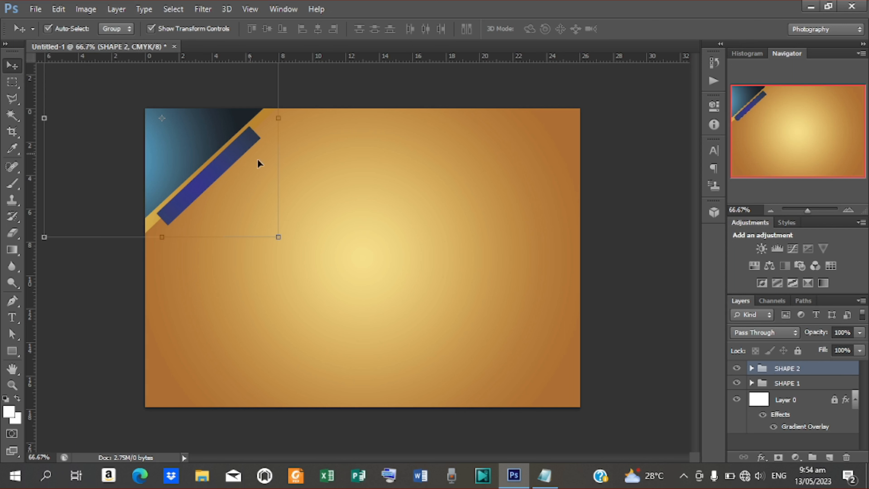
Flip the SHAPE 2 group horizontally and vertically, fit it into the canvas's lower-right corner as a mirrored counterpart of SHAPE 1, and deselect it
drag(212, 174, 542, 366)
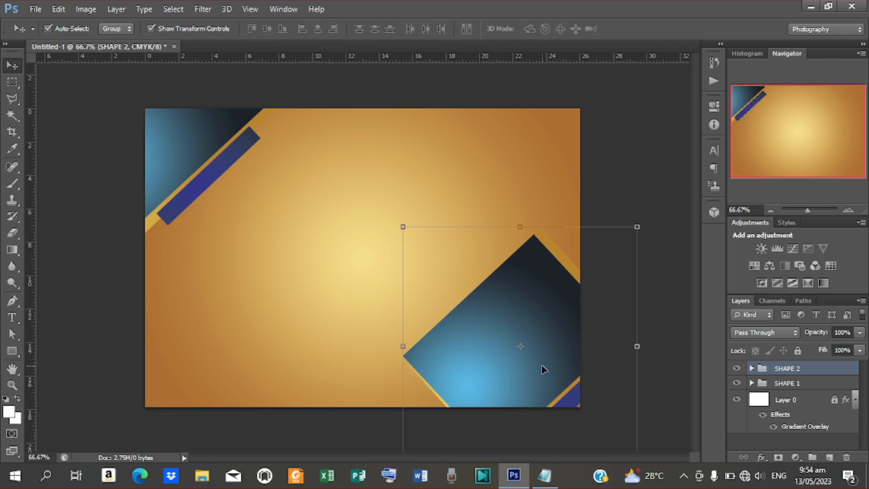
click(59, 9)
mouse_move(157, 247)
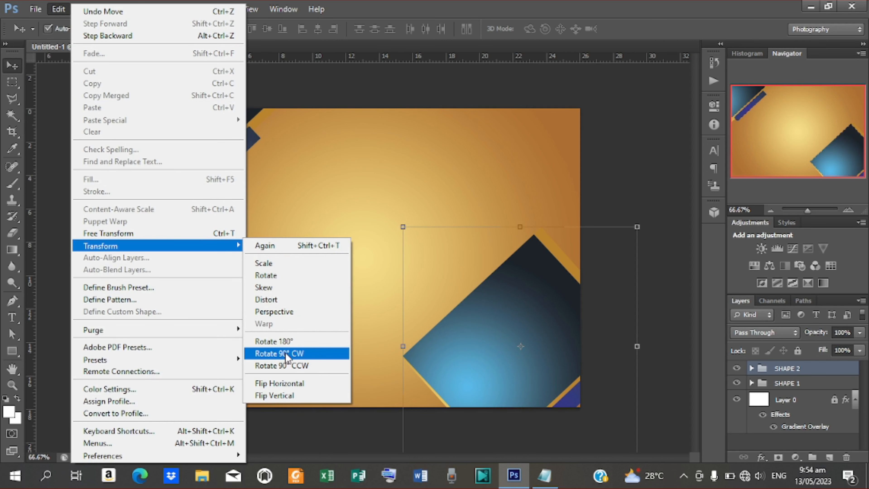
click(291, 385)
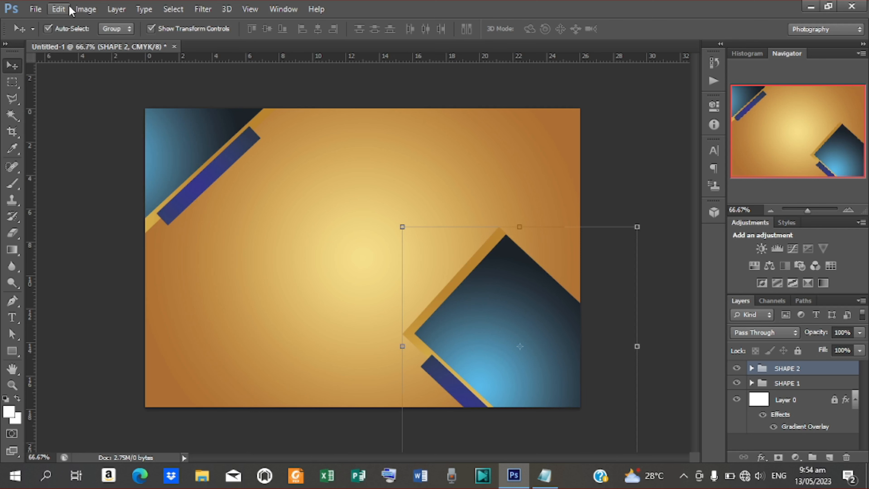
click(69, 9)
mouse_move(219, 245)
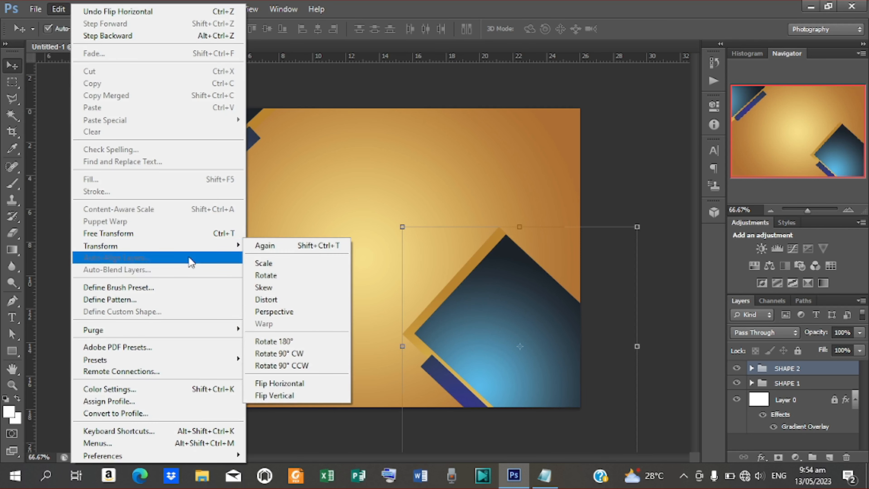
click(269, 393)
drag(520, 331, 558, 386)
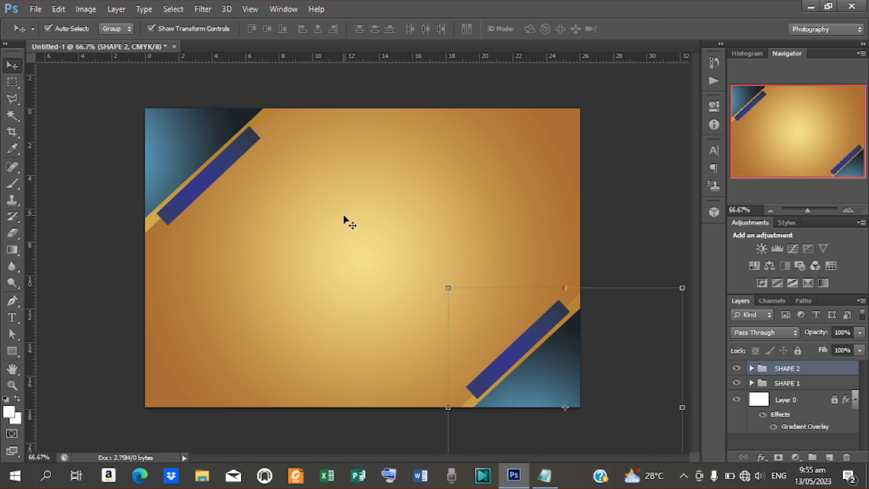
click(278, 239)
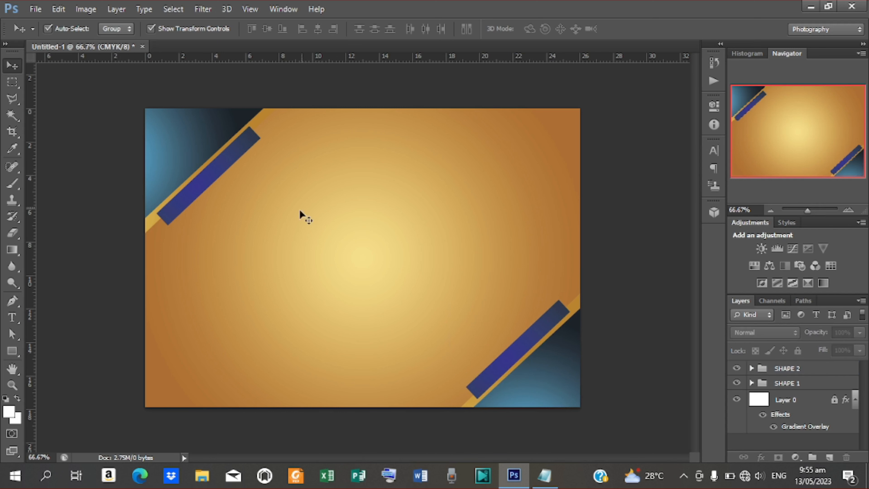
Place the png-transparent graduation cap image from the desktop's CERTIFICATES FOLDER at the centre of the canvas
click(35, 8)
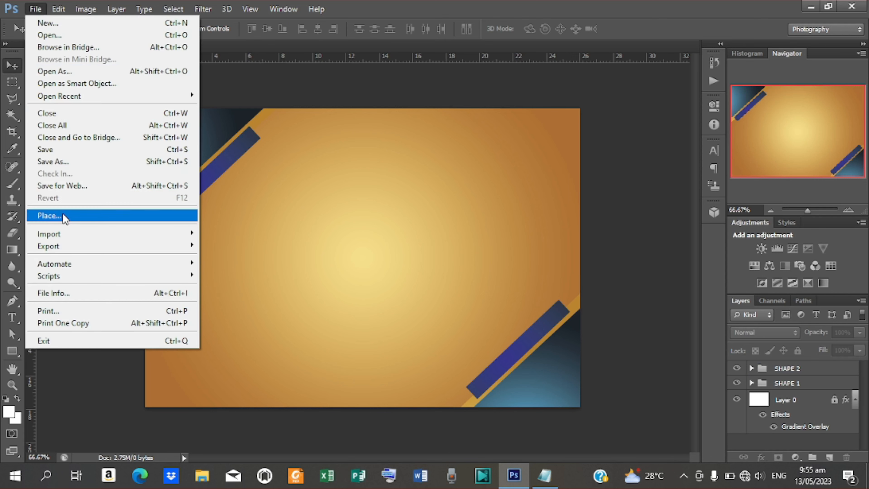
click(65, 219)
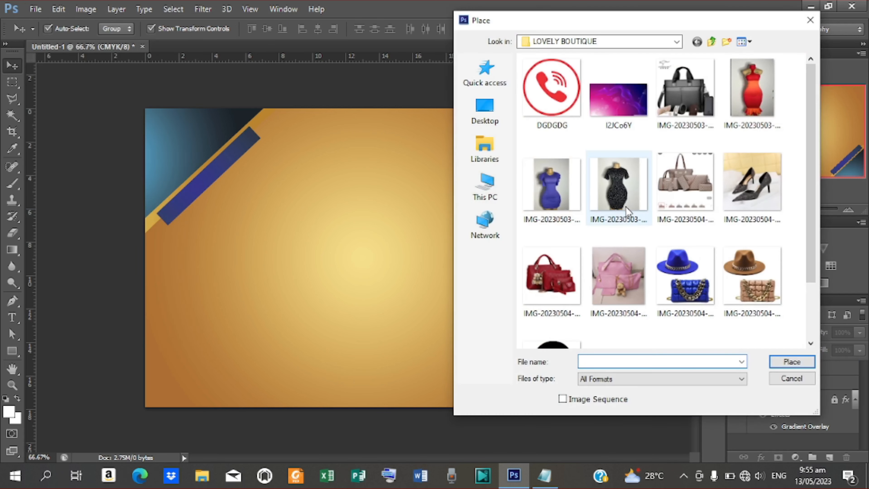
click(484, 111)
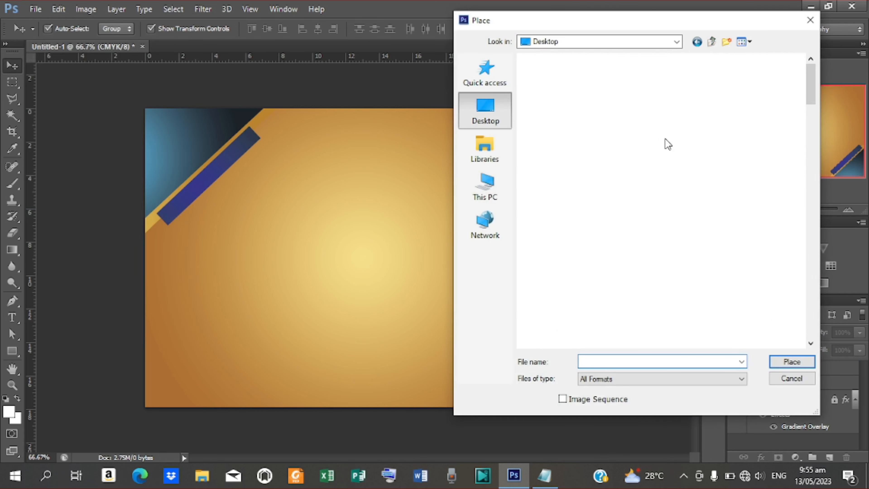
scroll(665, 142, down, 5)
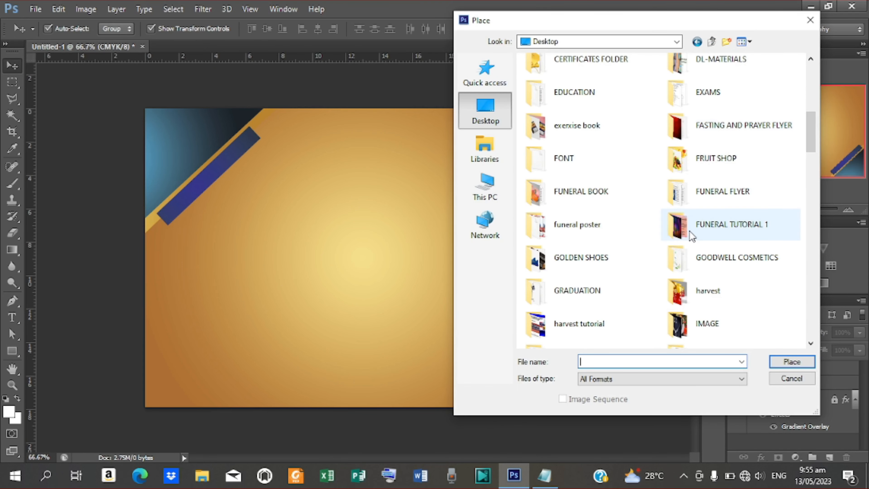
double_click(592, 59)
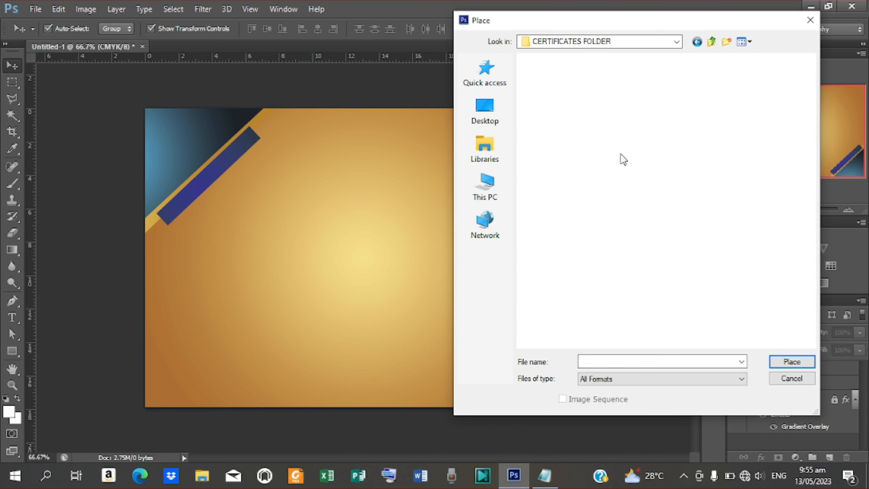
click(677, 104)
click(784, 362)
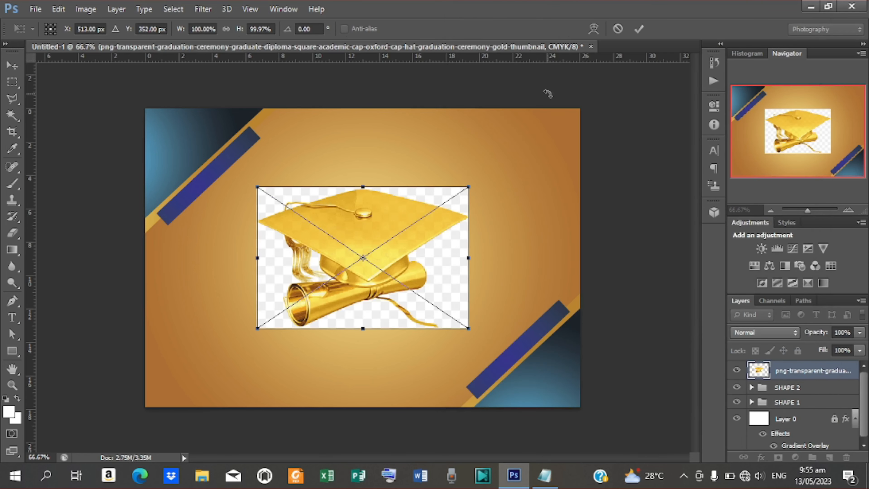
click(639, 29)
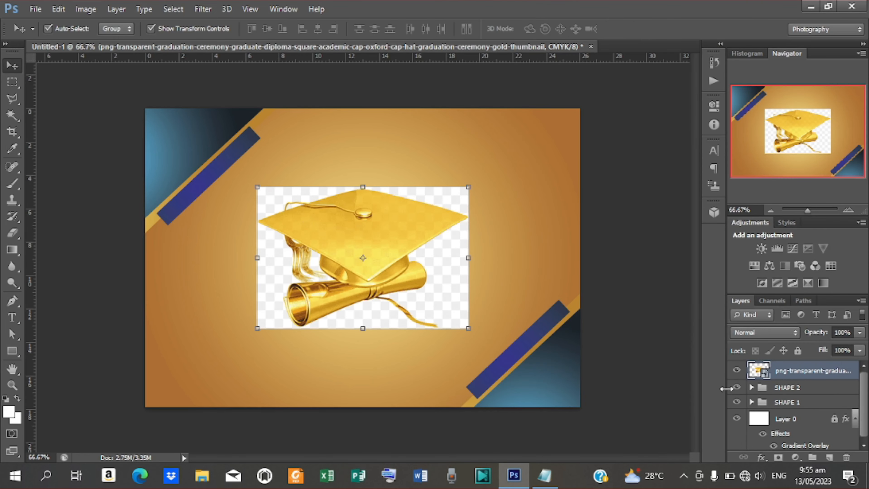
Rasterize the graduation cap layer, remove its checkered background using the Magic Wand at tolerance 40, and clear the selection
right_click(791, 371)
click(562, 178)
click(12, 116)
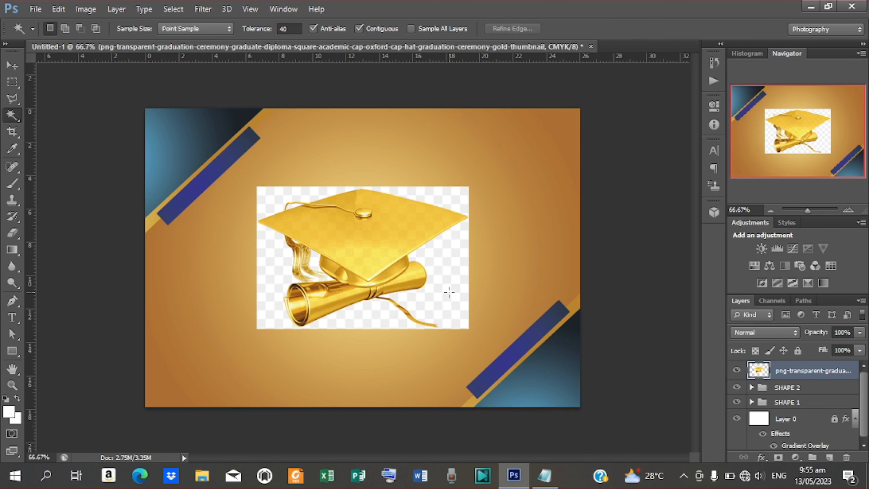
click(450, 292)
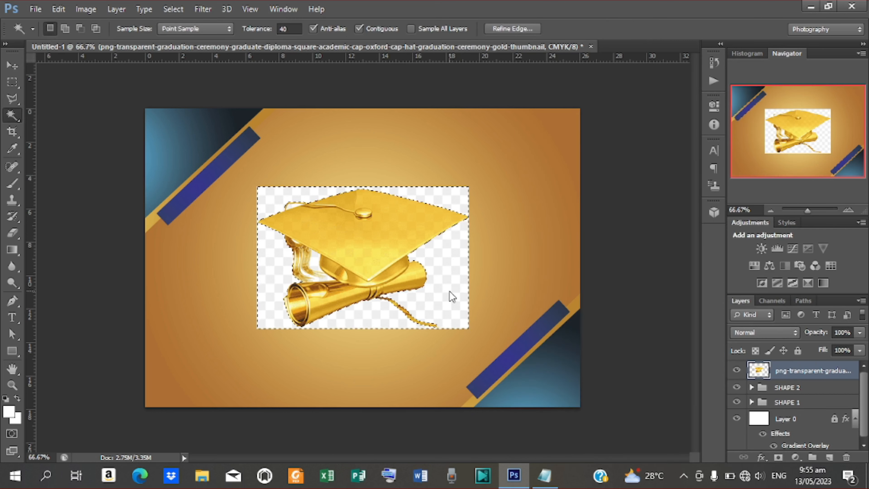
key(Delete)
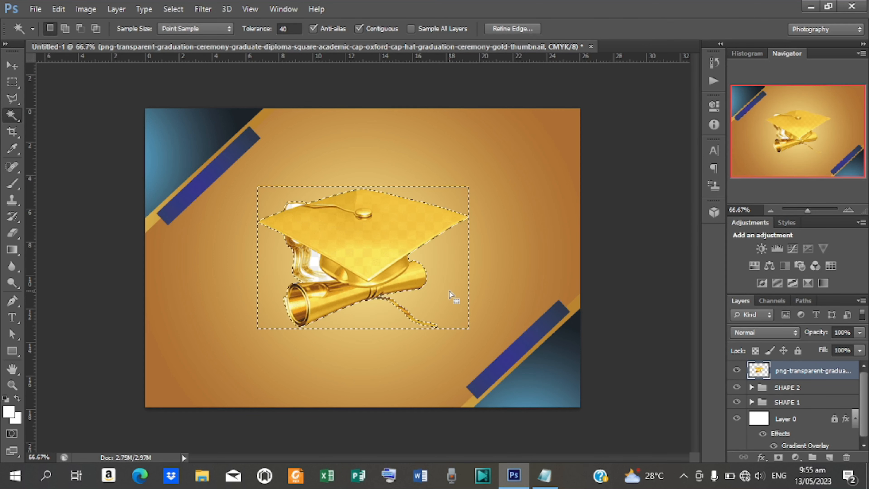
key(ctrl+d)
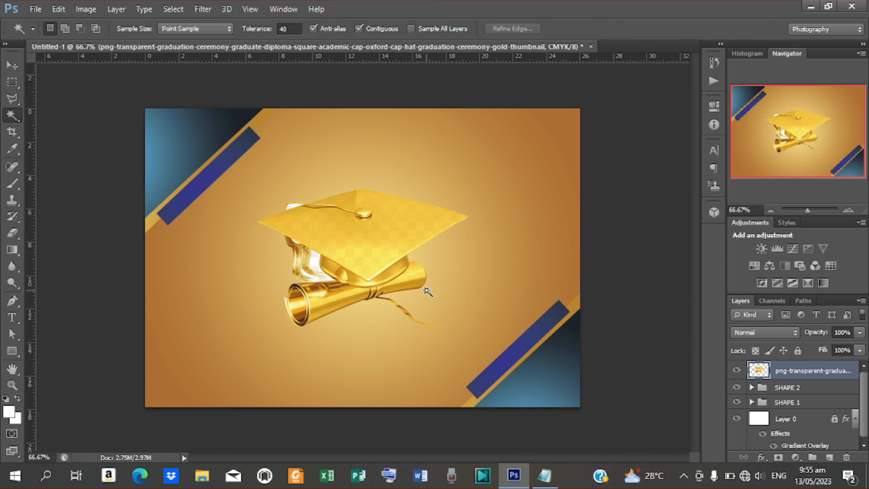
Remove the leftover white patches beside the cap's tassel and under the cord at its upper edge
click(313, 263)
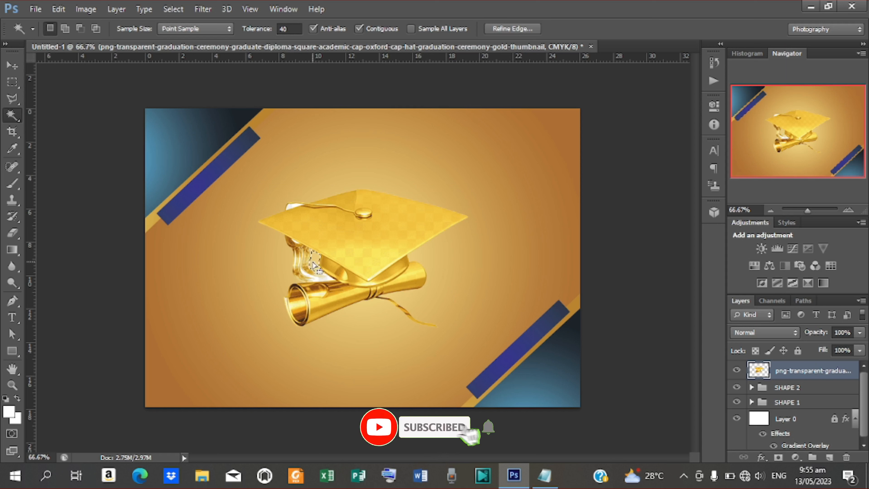
click(294, 206)
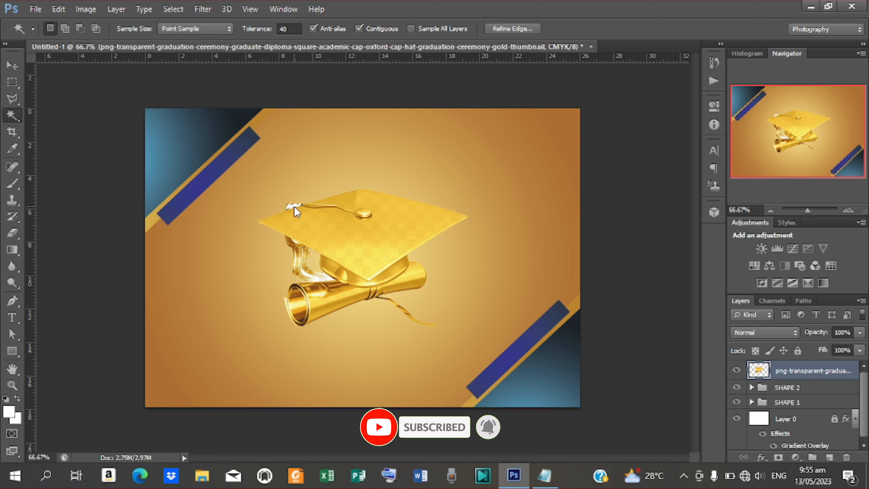
key(Delete)
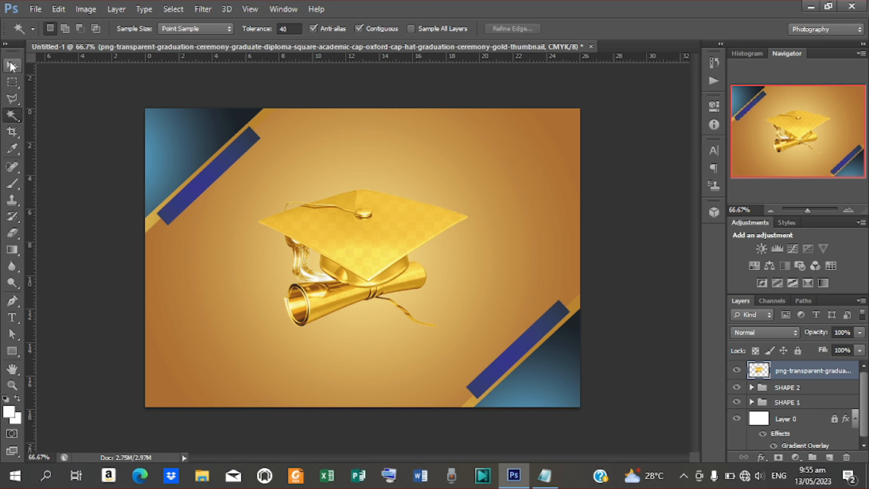
Scale the graduation cap down to less than half its size and move it near the canvas's upper-right corner
click(12, 65)
drag(468, 188, 520, 146)
click(640, 30)
click(639, 29)
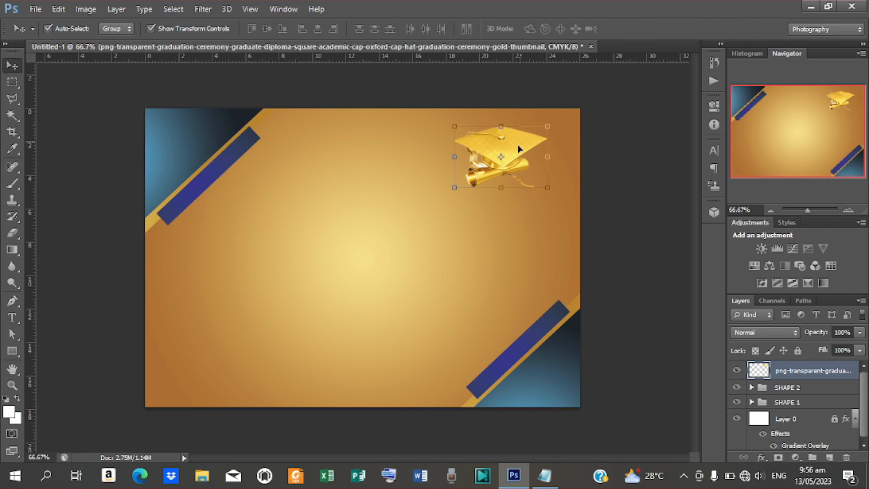
Place the achievement-logo image from CERTIFICATES FOLDER and scale it to about 49%
click(35, 9)
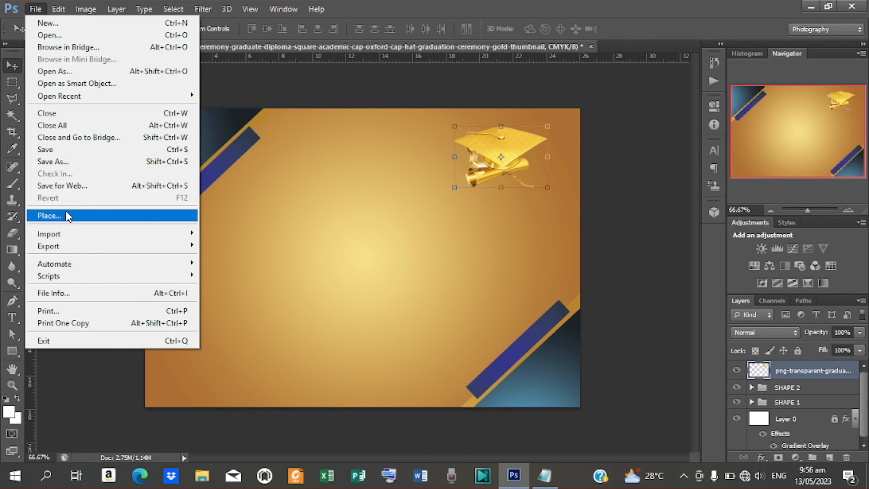
click(67, 217)
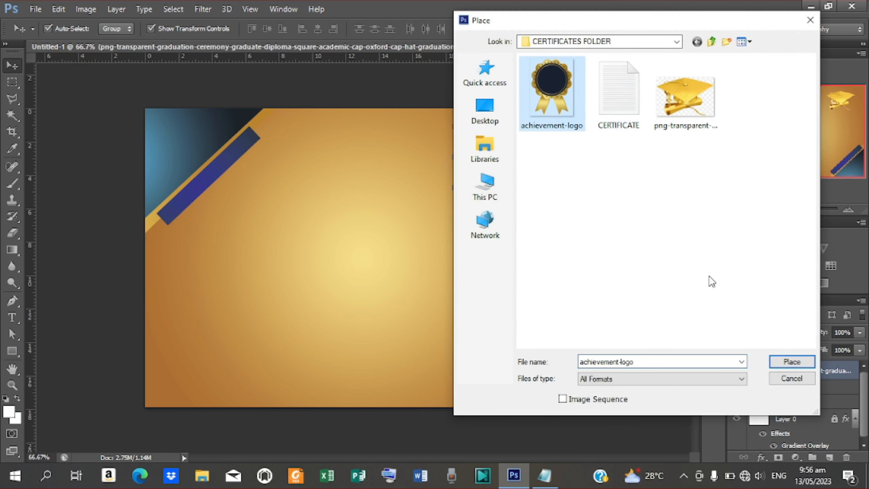
click(792, 362)
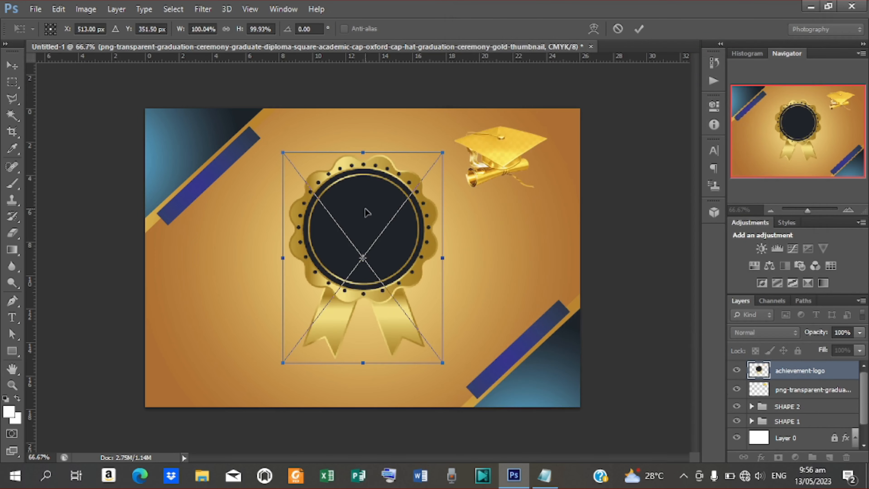
drag(445, 155, 401, 205)
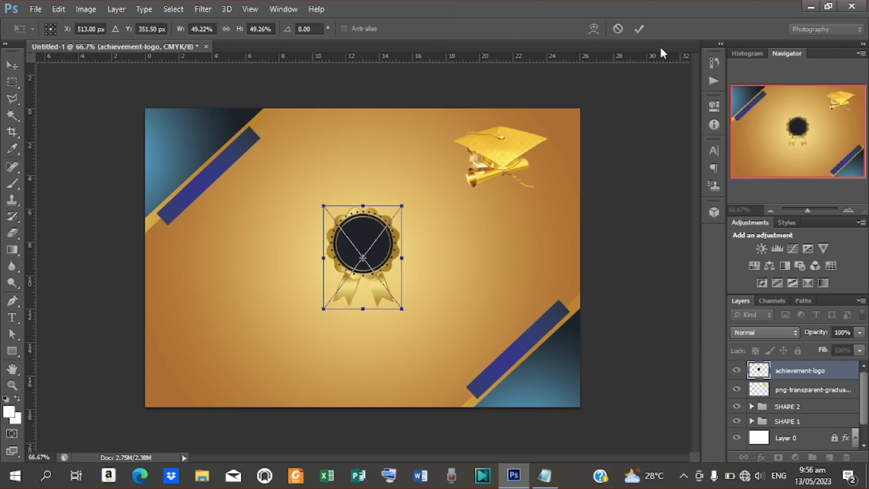
click(639, 29)
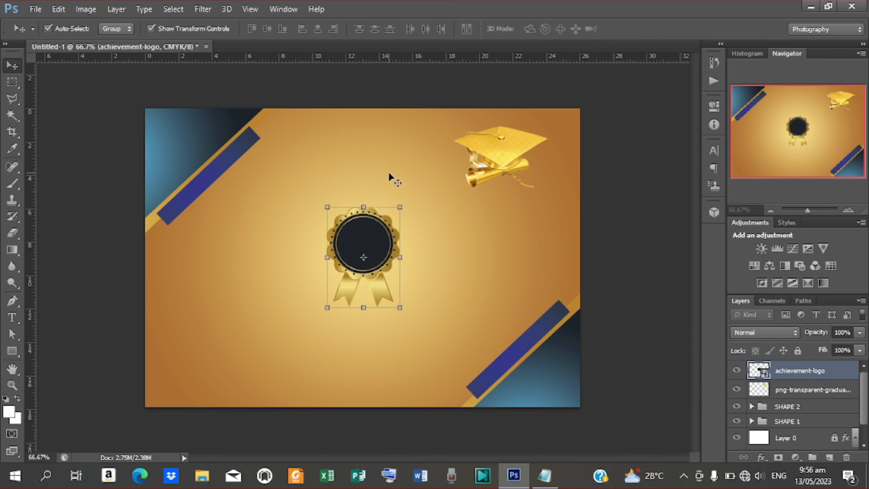
Move the achievement badge over the upper-left corner shape and reduce its scale to about 43.4%
drag(360, 233, 230, 158)
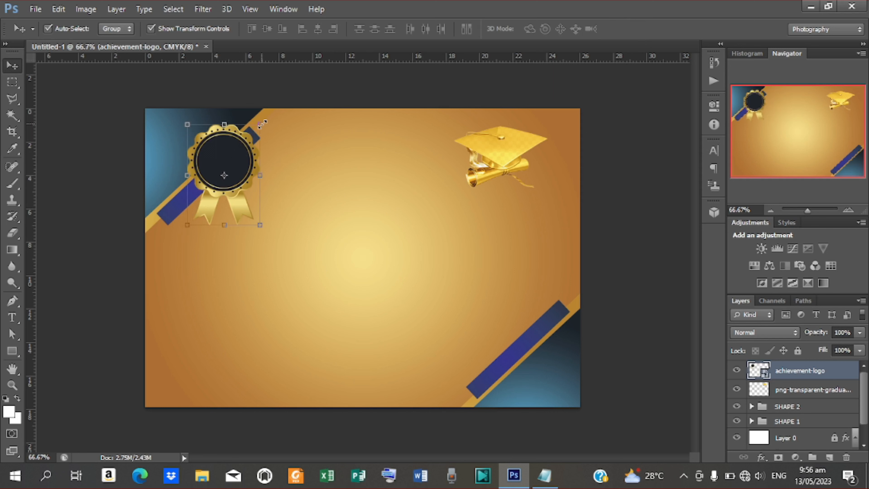
drag(262, 124, 260, 129)
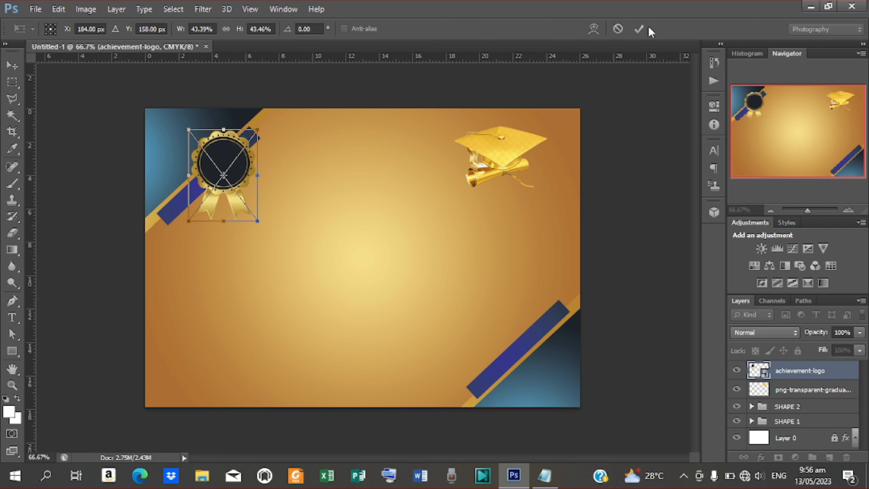
click(639, 29)
mouse_move(216, 151)
mouse_down()
mouse_move(217, 142)
mouse_move(229, 151)
mouse_up()
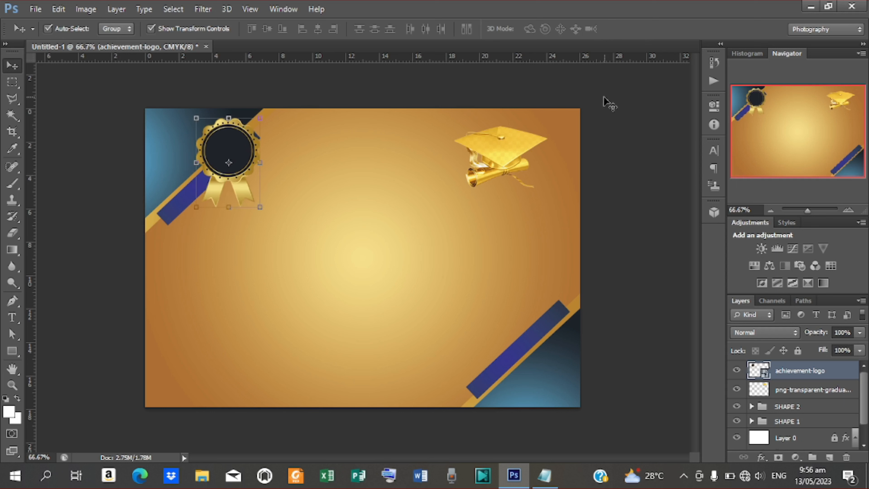
Shift the graduation cap slightly down and right, and the achievement badge slightly down and left
click(502, 151)
drag(490, 142, 495, 149)
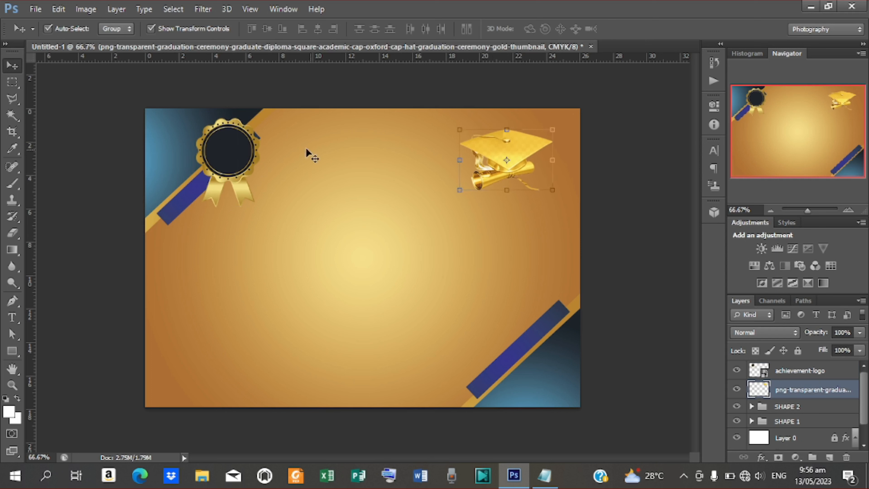
click(229, 147)
drag(246, 165, 240, 169)
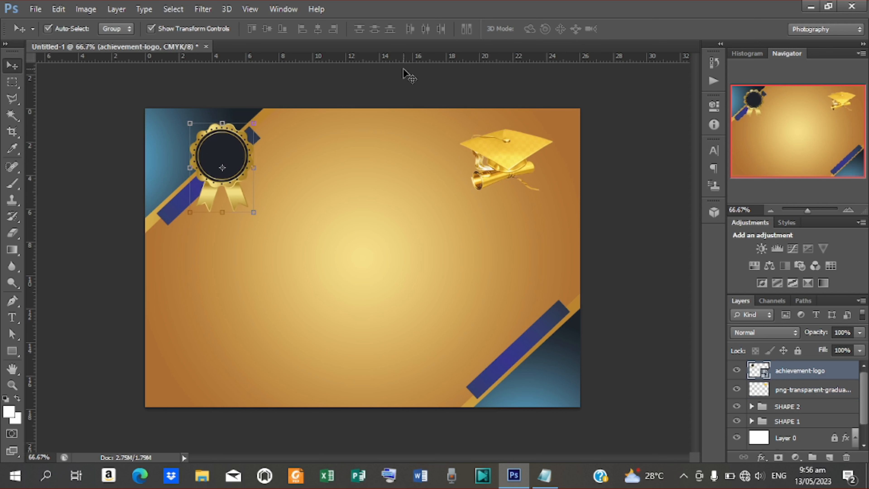
Lower the badge until its top edge aligns with the cap's, using a temporary horizontal guide, and remove the guide
drag(403, 60, 404, 130)
key(Down)
key(Down)
key(Down)
key(Down)
key(Down)
key(Down)
key(Down)
key(Down)
key(Down)
key(Down)
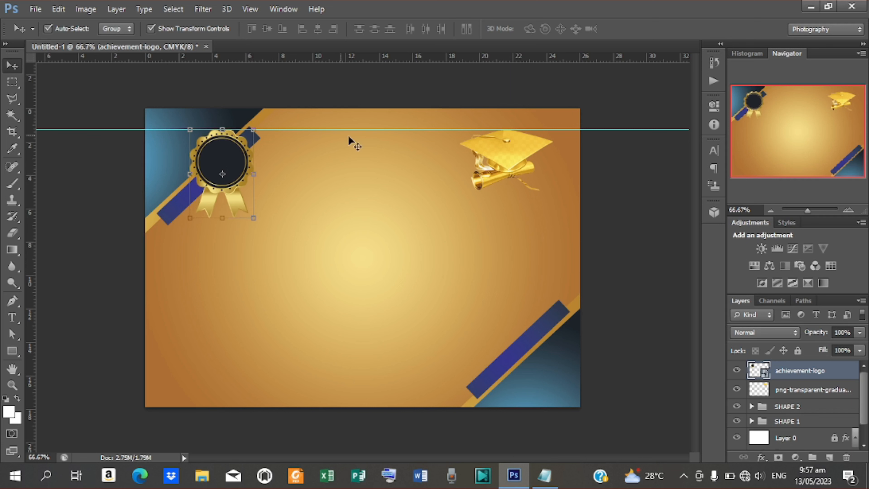
click(395, 131)
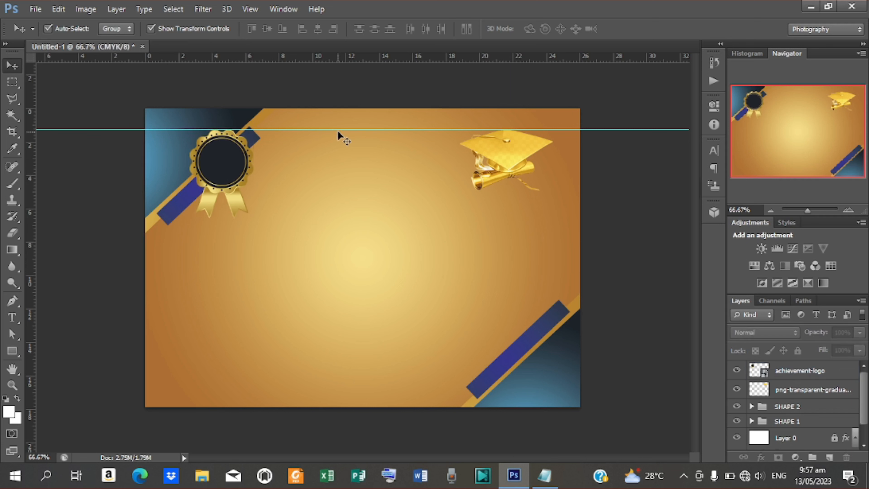
drag(337, 130, 342, 38)
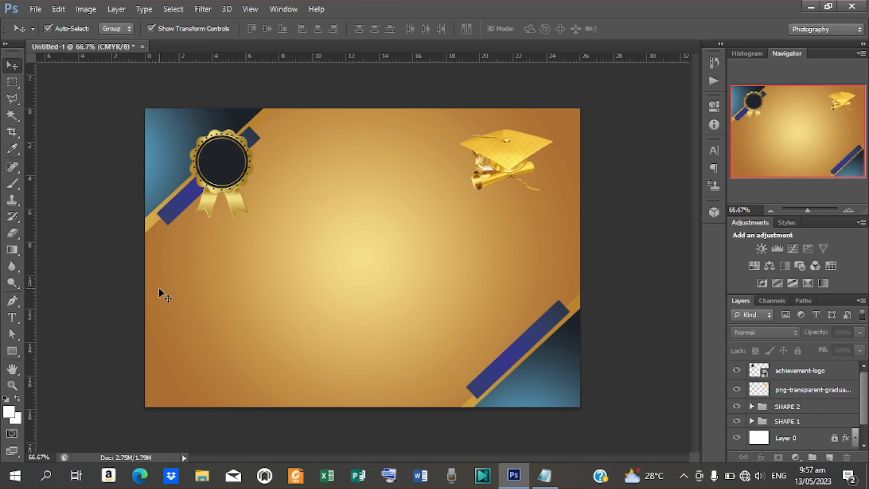
Add a white title text copied from the CERTIFICATE line in Notepad and move it down between the badge and the cap
click(12, 318)
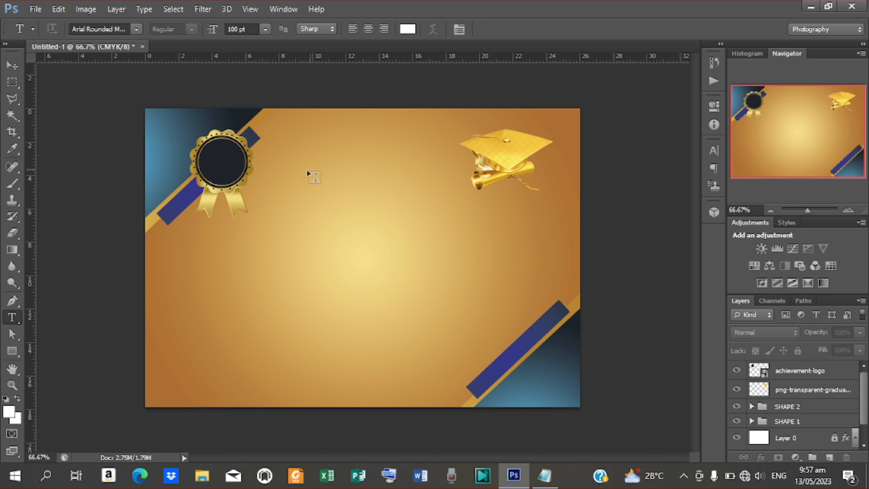
click(295, 170)
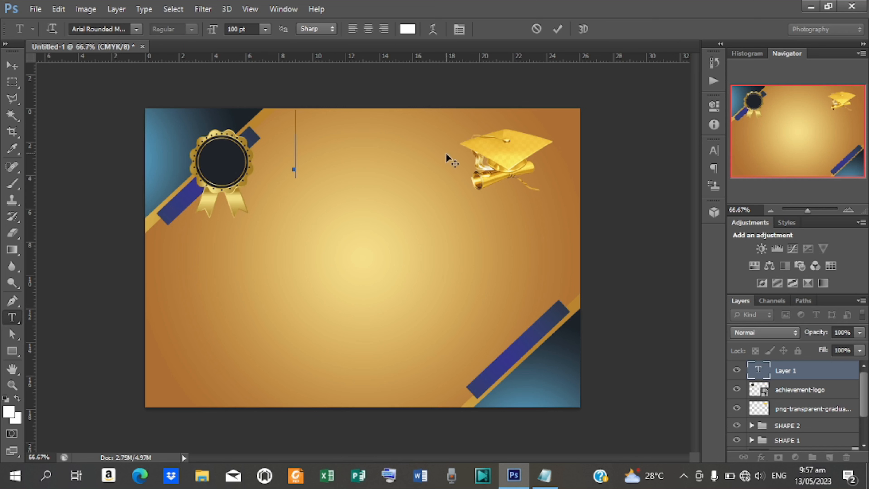
click(544, 475)
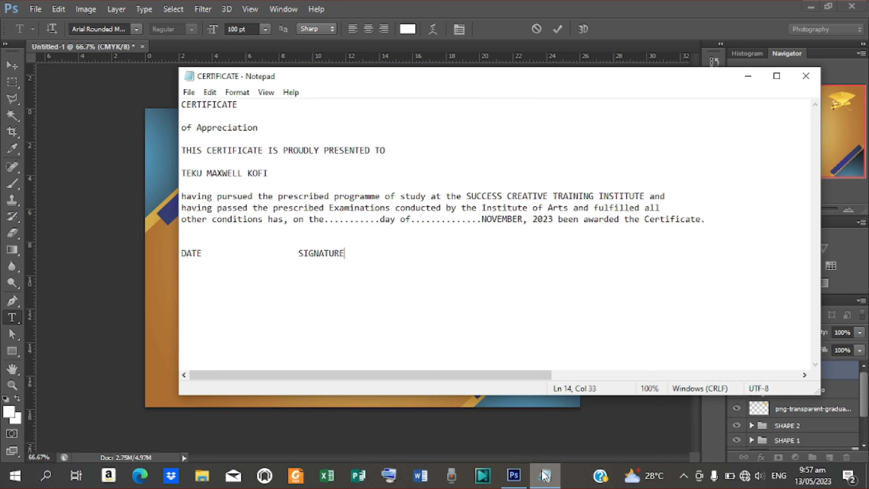
drag(183, 105, 216, 113)
key(ctrl+c)
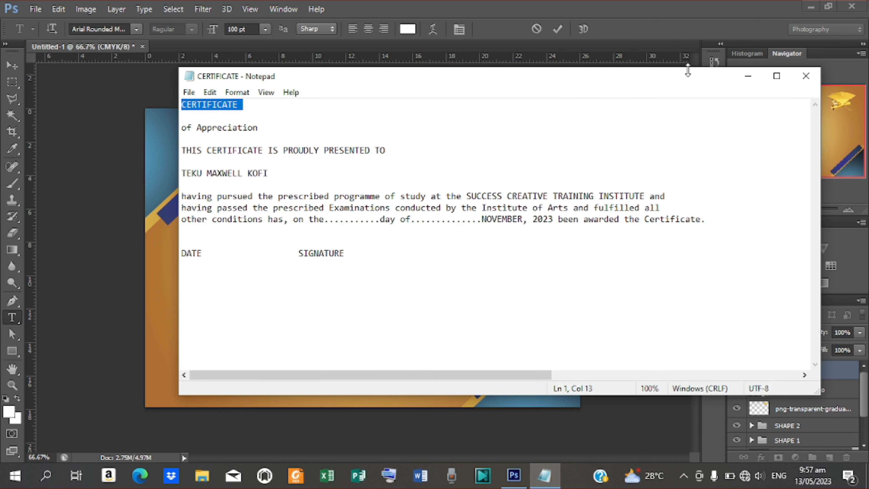
click(748, 76)
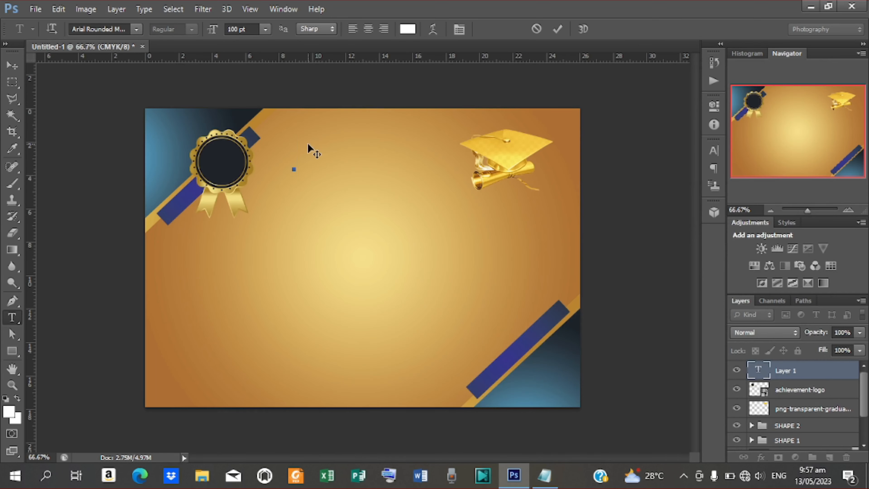
key(ctrl+v)
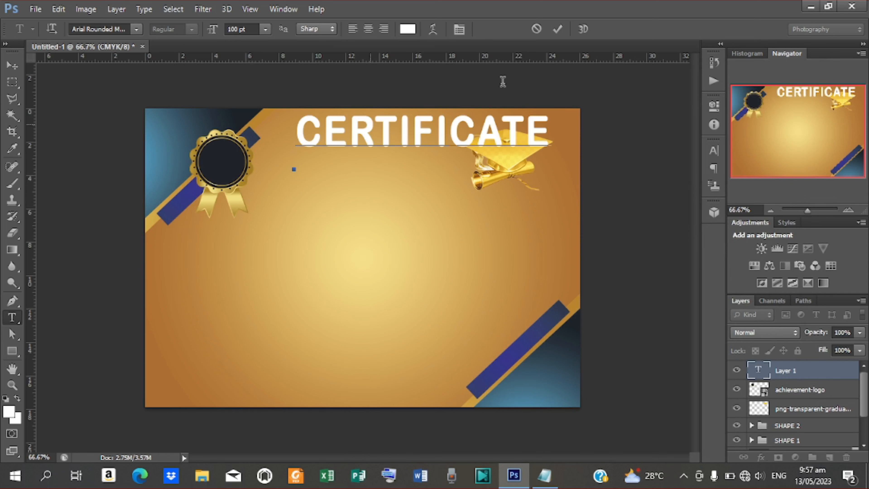
click(557, 28)
click(11, 65)
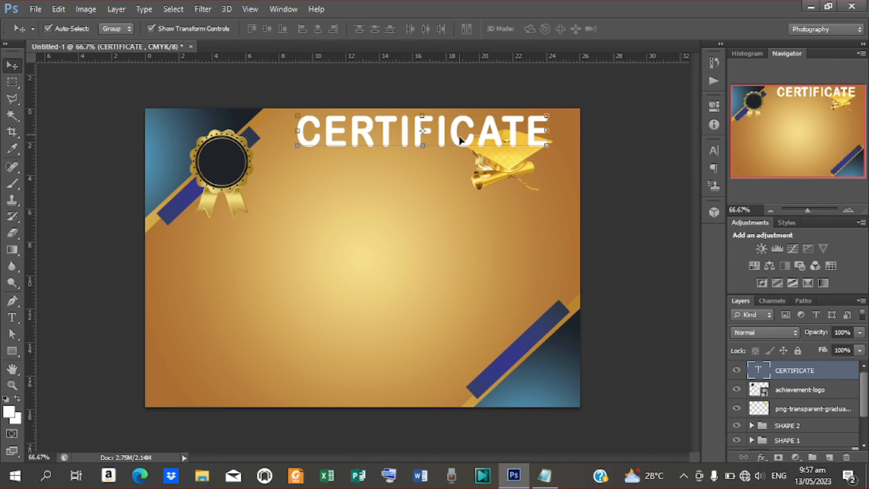
drag(460, 139, 406, 176)
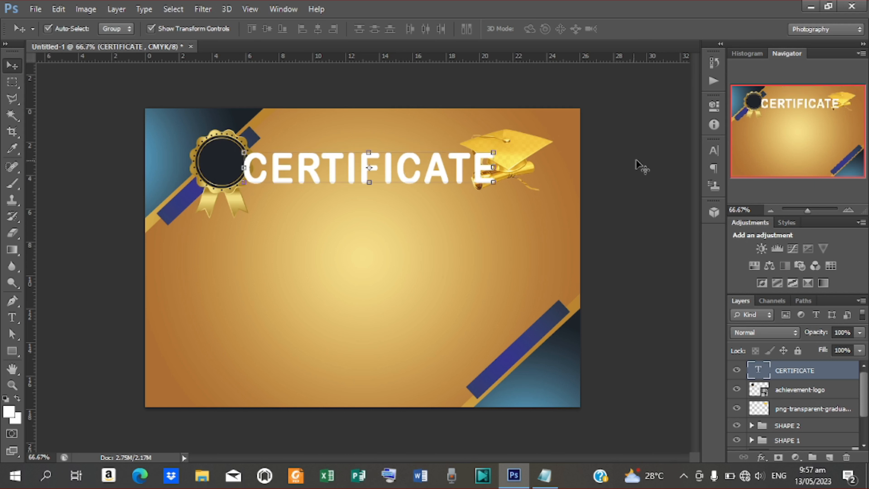
Set the tracking of the CERTIFICATE title to 5
click(714, 152)
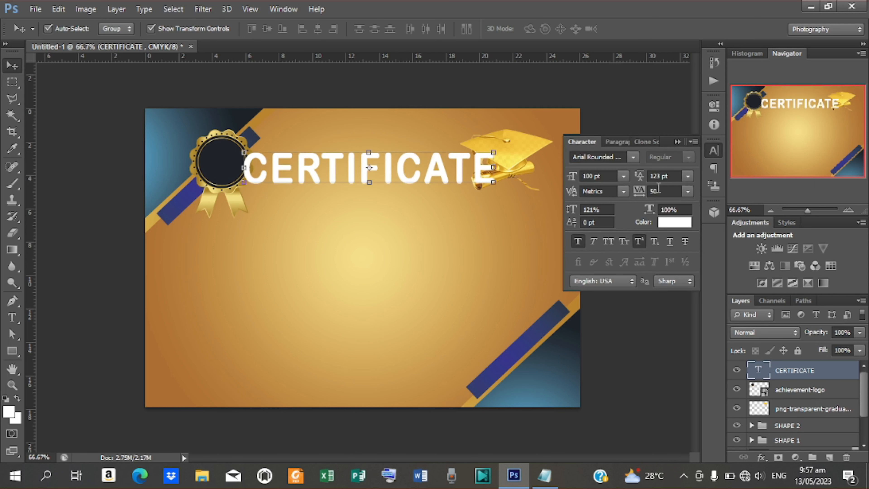
click(714, 151)
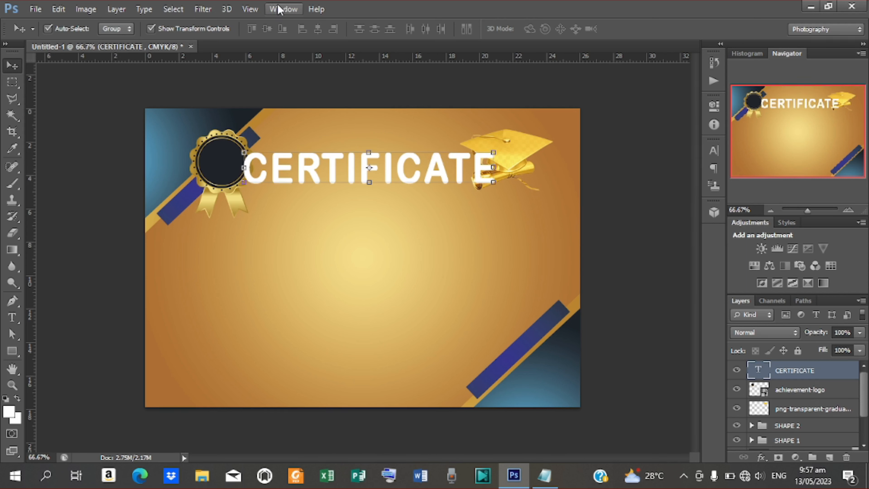
click(286, 9)
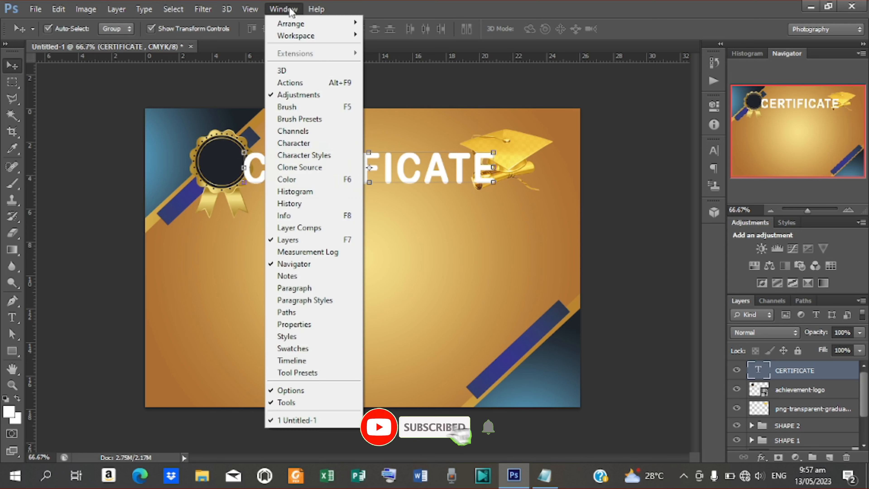
click(297, 143)
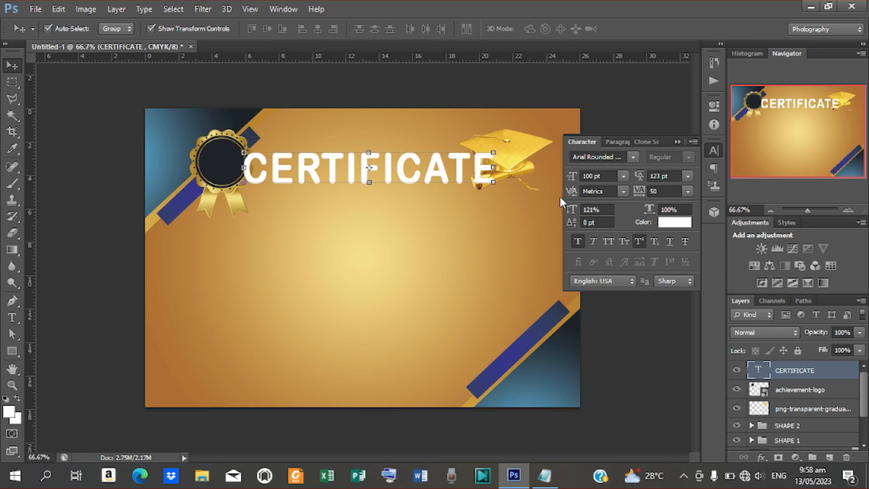
click(688, 192)
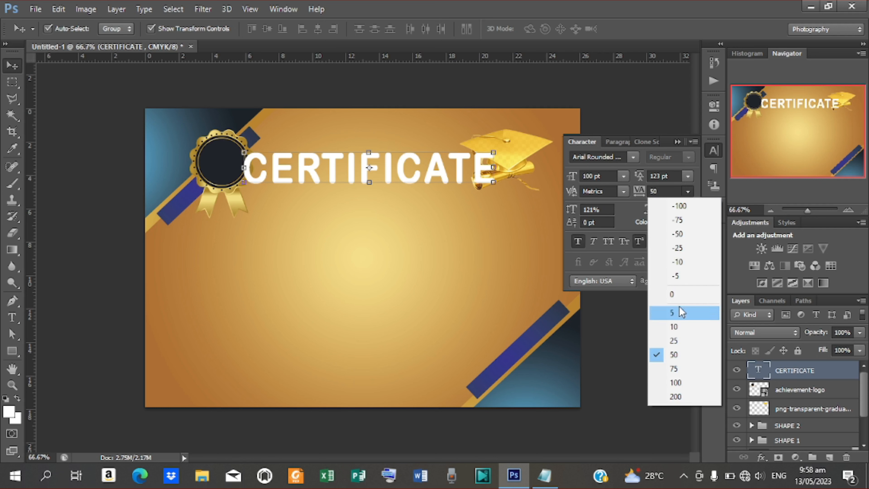
click(675, 313)
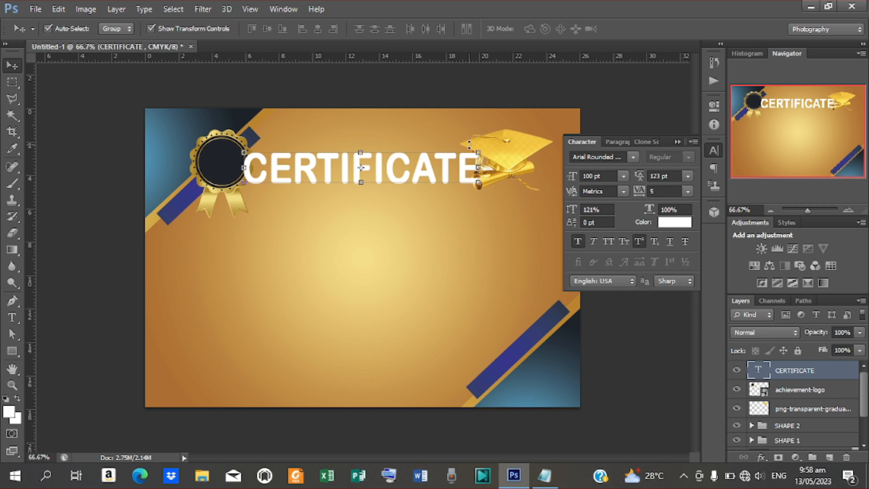
Narrow the CERTIFICATE title to fit between the badge and the cap, and move it slightly up
drag(477, 167, 459, 177)
key(Return)
drag(459, 147, 455, 148)
click(639, 29)
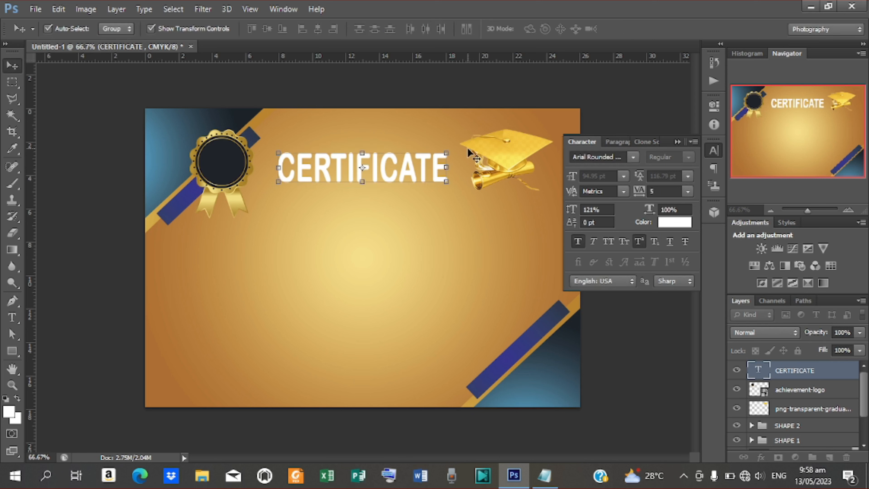
drag(401, 168, 406, 163)
Shift the graduation cap right, toward the certificate's edge, to leave more space beside the title
click(505, 149)
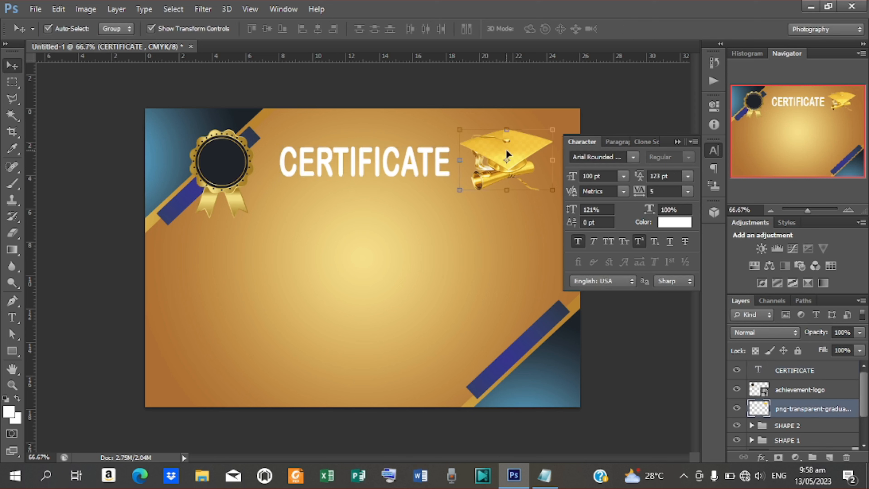
click(677, 142)
key(shift+Right)
key(shift+Right)
key(shift+Right)
key(shift+Right)
key(shift+Right)
key(shift+Right)
key(shift+Right)
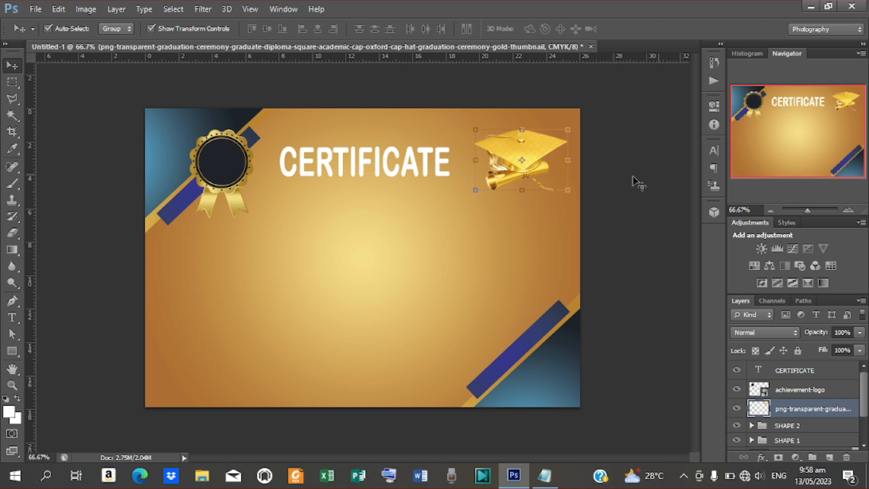
Fine-tune the CERTIFICATE title's position between the badge and the cap, ending slightly further left
click(405, 170)
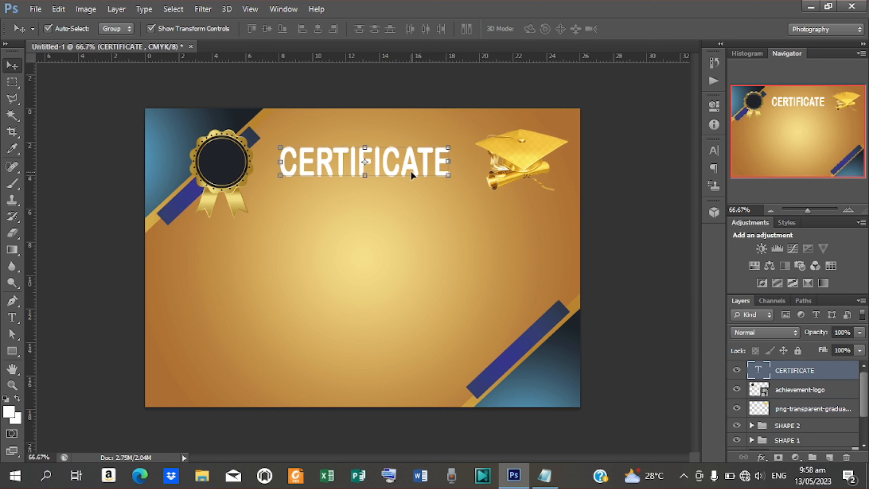
key(Right)
key(Right)
key(Right)
key(Right)
key(Right)
key(Right)
key(Right)
key(Right)
key(Right)
key(Right)
key(Right)
key(Right)
key(Right)
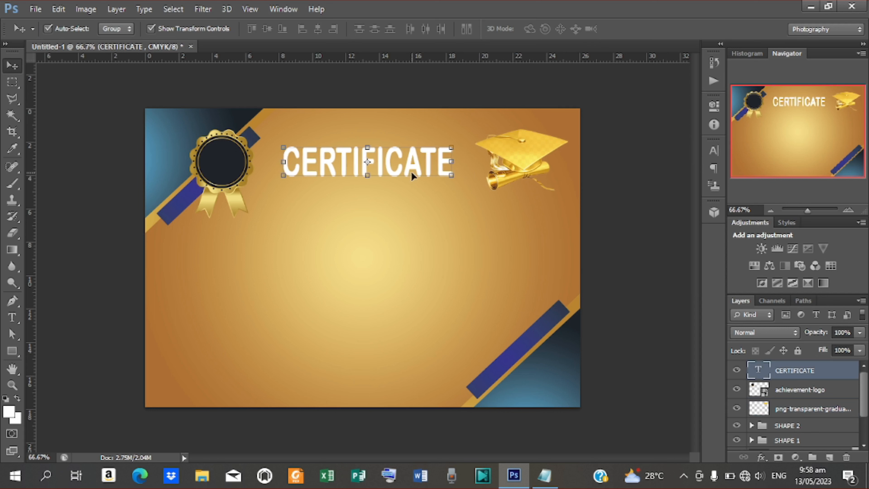
key(Left)
key(Left)
key(Left)
key(Left)
key(Left)
key(Left)
key(Left)
key(Down)
key(Down)
key(Down)
key(Down)
key(Down)
key(Down)
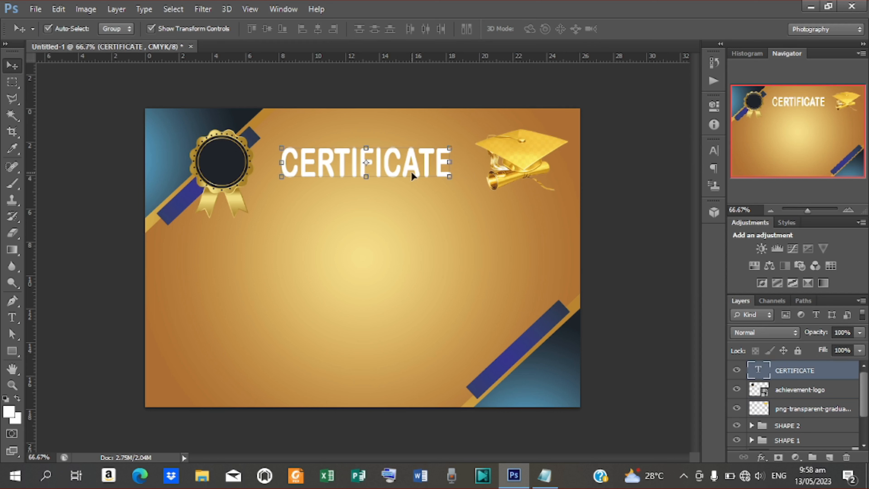
key(Left)
key(Left)
key(Left)
key(Left)
key(Left)
key(Left)
key(Left)
key(Left)
key(Left)
key(Left)
key(Left)
key(Left)
key(Left)
key(Up)
key(Up)
key(Up)
key(Up)
key(Up)
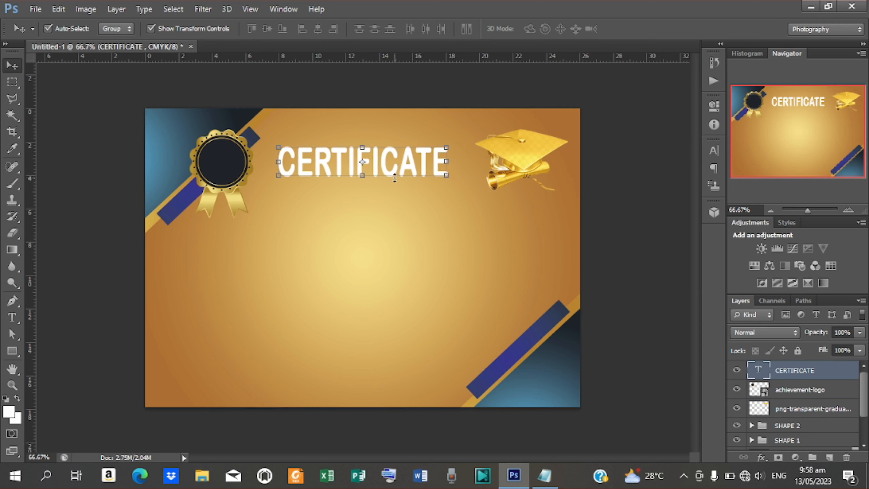
key(Left)
key(Left)
key(Left)
key(Left)
key(Left)
key(Left)
key(Right)
key(Right)
key(Right)
key(Right)
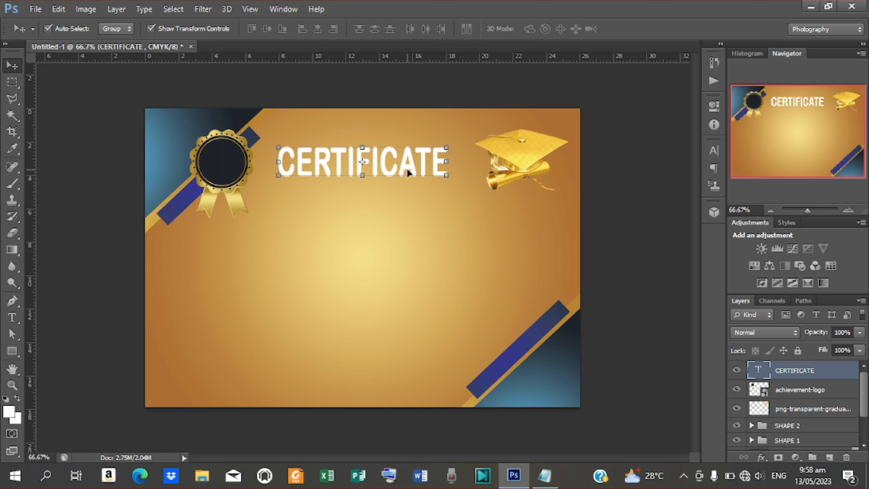
key(Left)
key(Left)
key(Left)
key(Left)
key(Left)
key(Left)
key(Left)
key(Left)
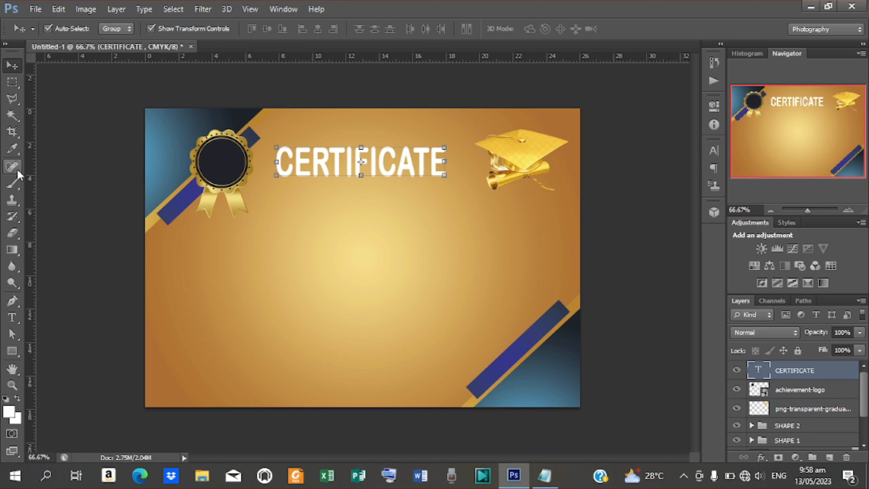
Add a new text layer below the title with the line "of Appreciation" copied from Notepad
click(12, 318)
click(291, 226)
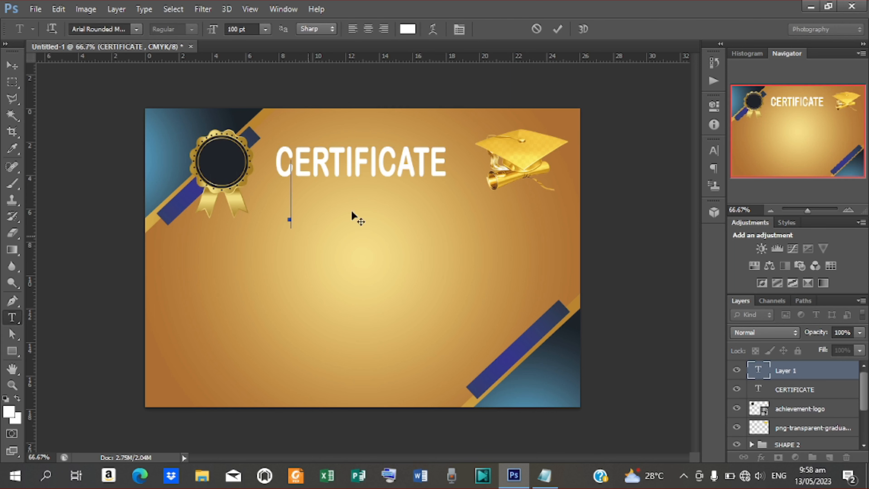
click(545, 475)
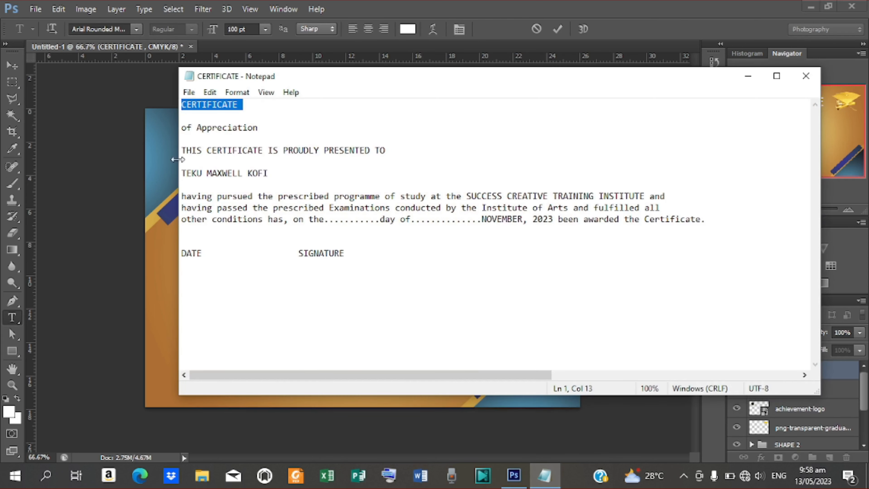
drag(184, 132, 244, 139)
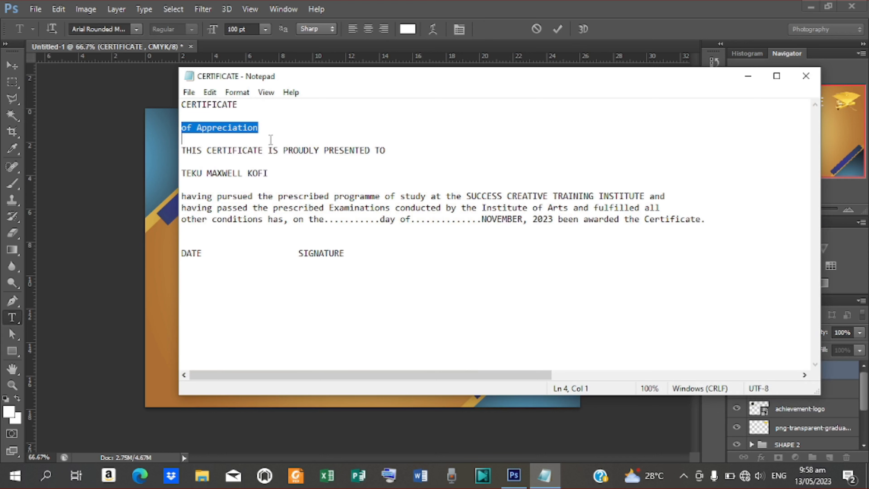
right_click(245, 130)
click(284, 168)
click(757, 81)
right_click(300, 202)
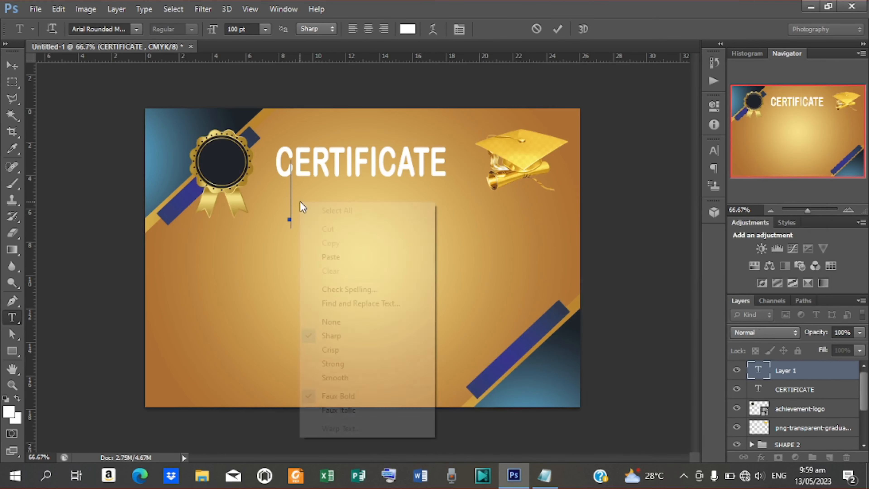
click(357, 260)
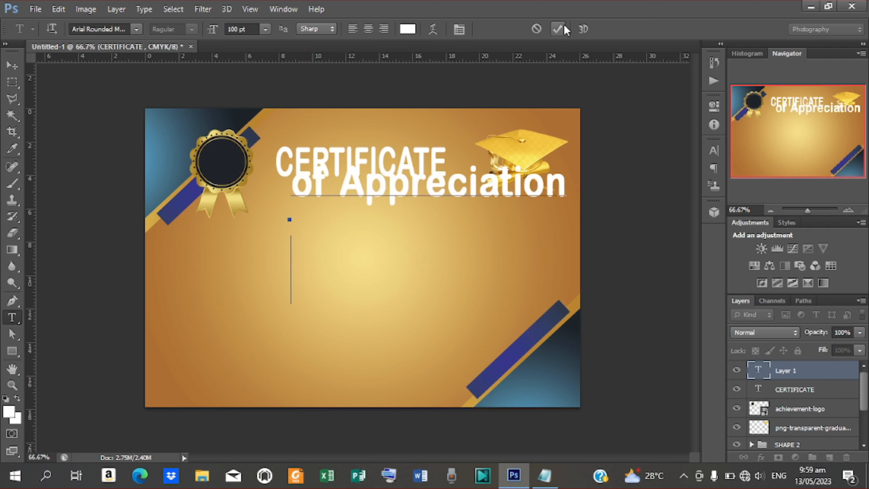
key(ctrl+Return)
Set the "of Appreciation" text in all caps and move it left and down, directly beneath the CERTIFICATE title
drag(294, 185, 564, 192)
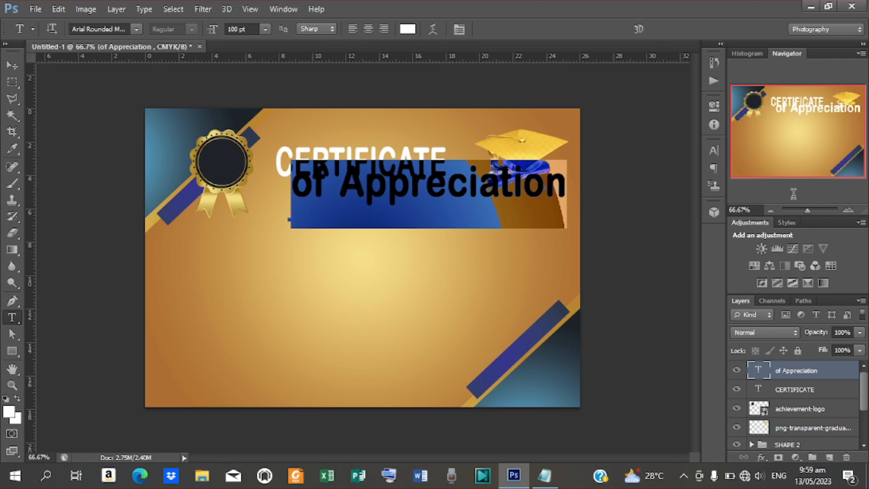
click(714, 150)
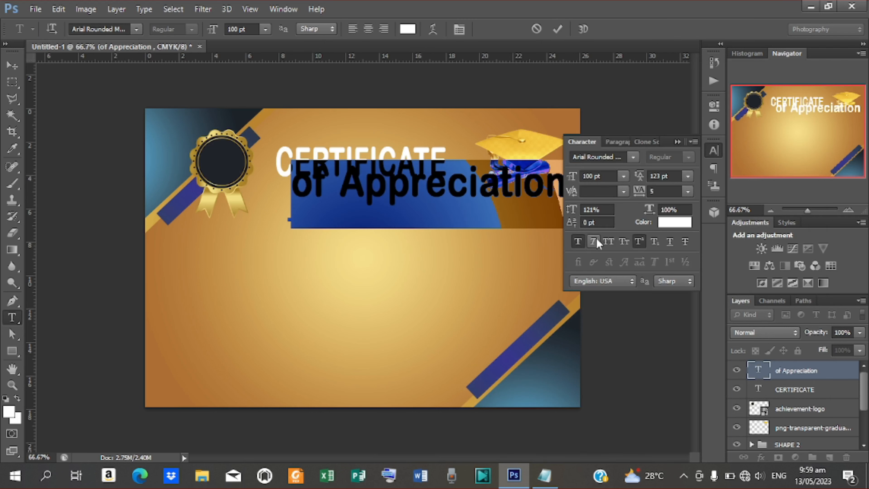
click(607, 242)
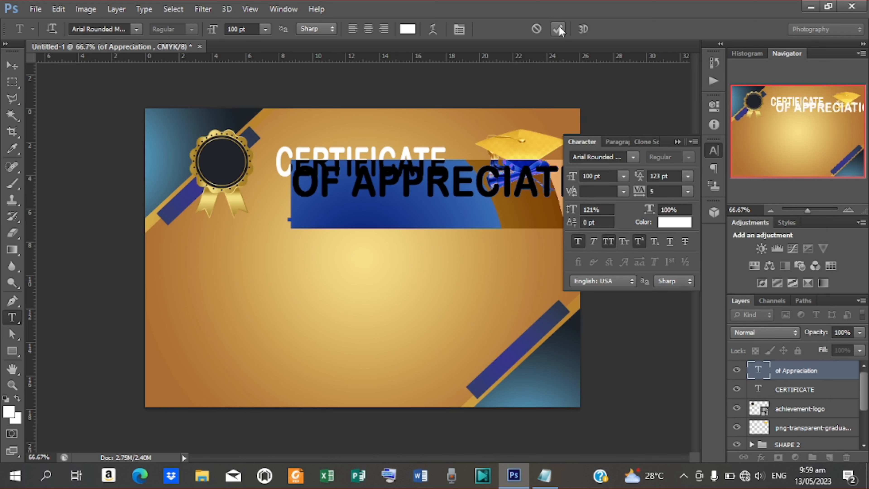
key(ctrl+Return)
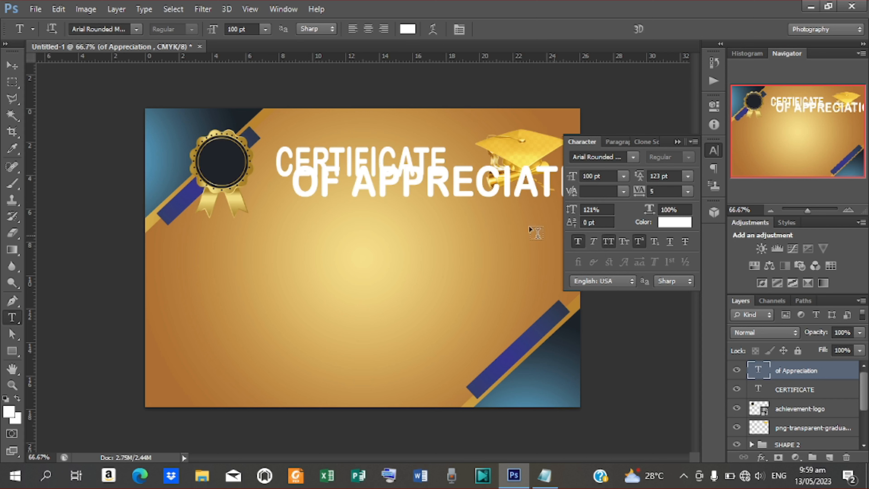
click(12, 65)
drag(477, 188, 373, 210)
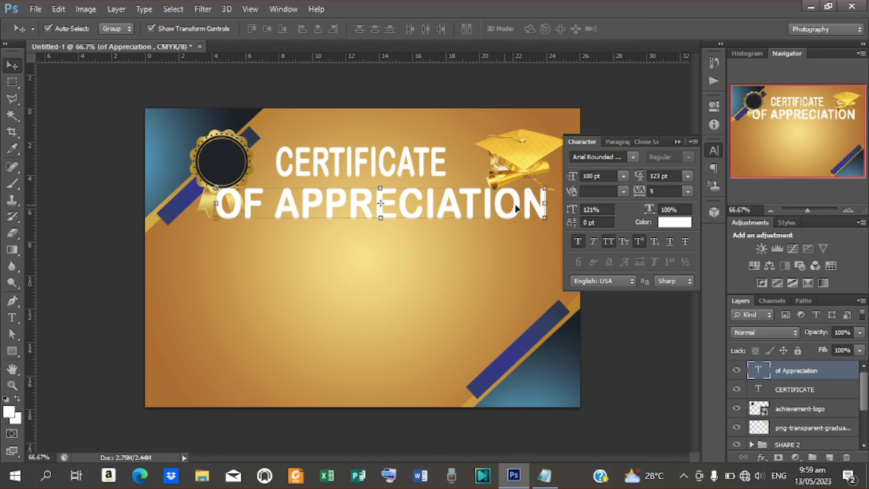
Set the "OF APPRECIATION" text in Akrobat SemiBold with a vertical scale of 100%
click(633, 158)
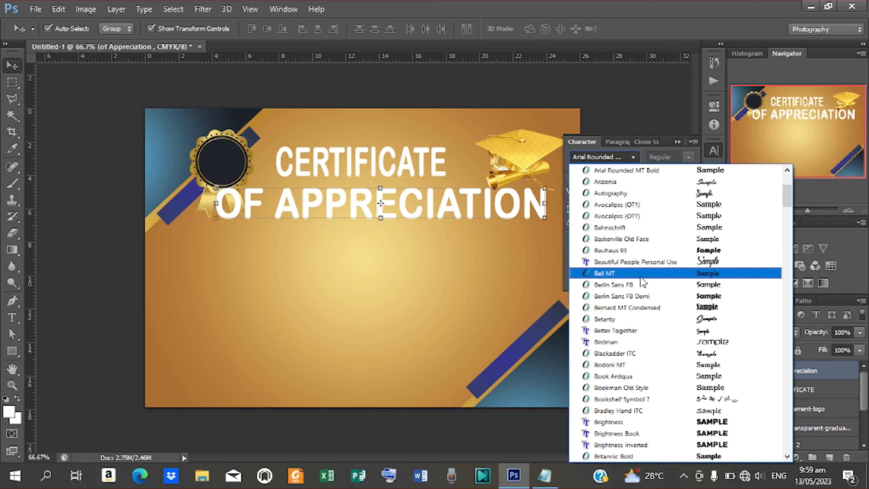
scroll(622, 341, up, 4)
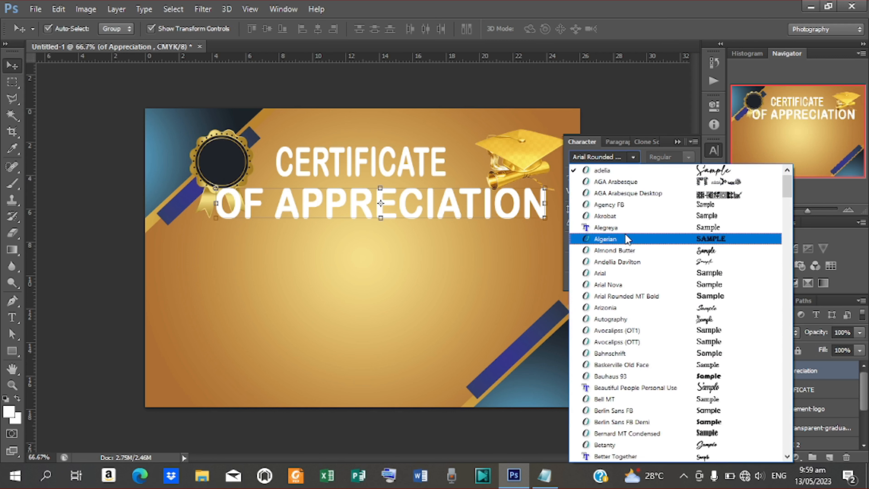
click(622, 220)
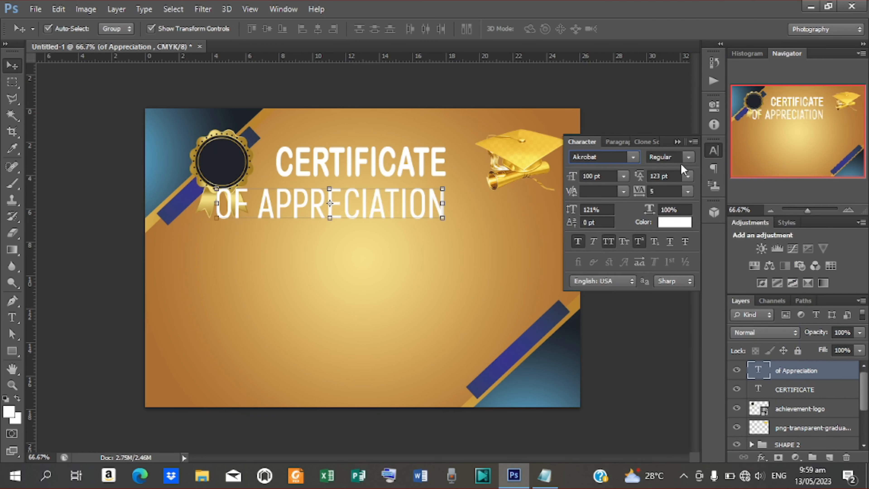
click(690, 156)
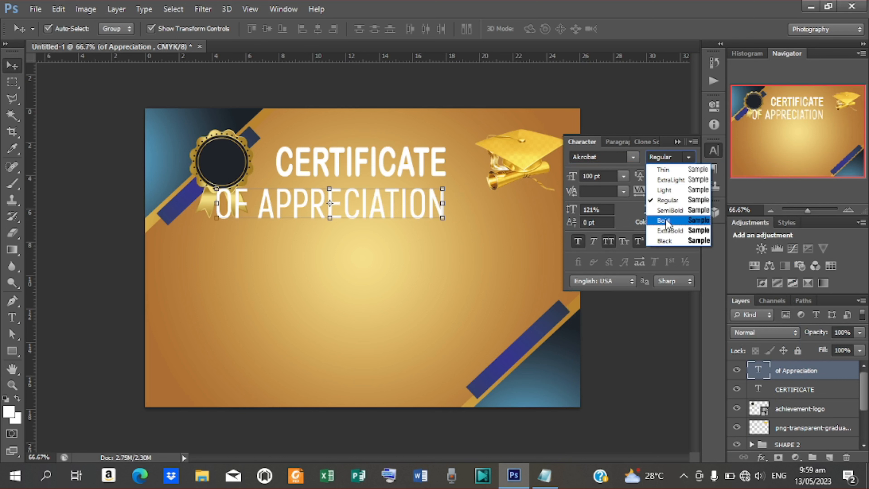
click(669, 210)
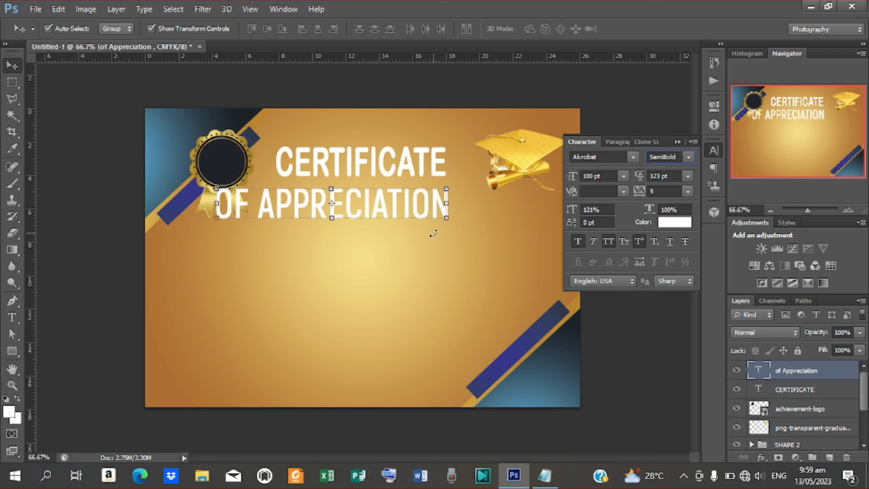
click(612, 209)
text(100)
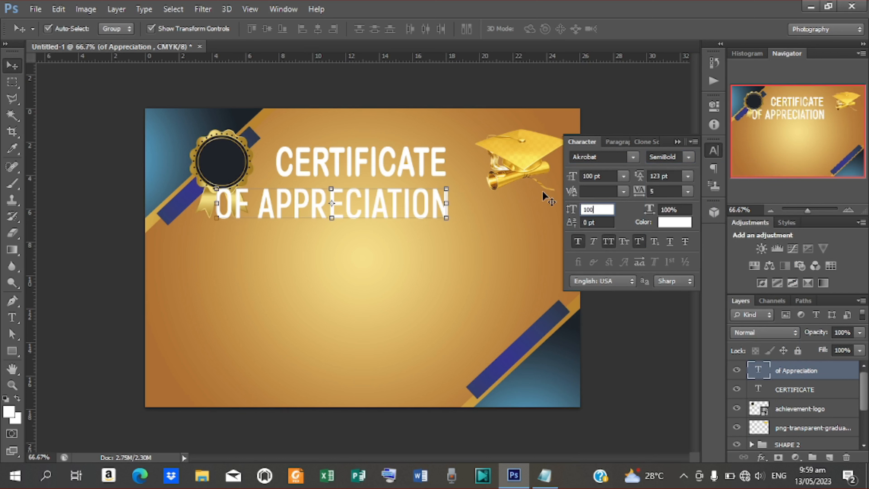
key(Return)
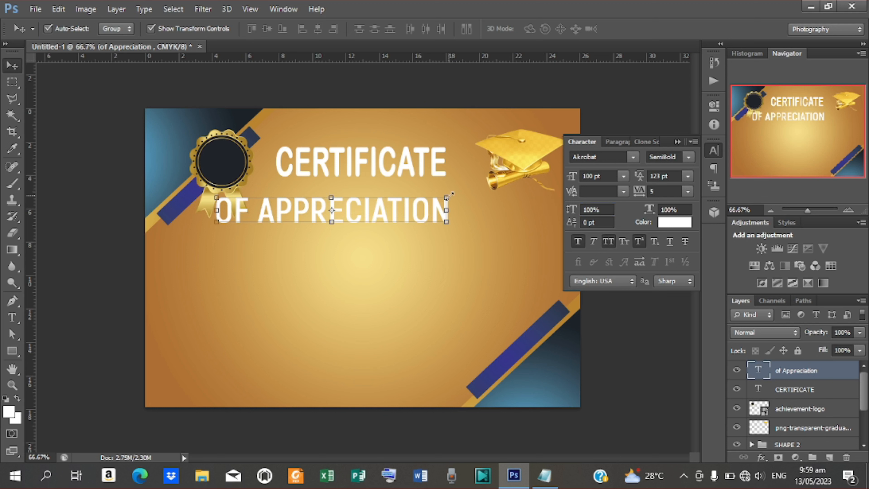
Scale the "OF APPRECIATION" line down to about 48% so it fits beneath the CERTIFICATE title
mouse_move(446, 197)
mouse_down()
mouse_move(447, 205)
mouse_move(444, 171)
mouse_move(446, 191)
mouse_up()
key(Return)
key(ctrl+t)
drag(447, 196, 391, 190)
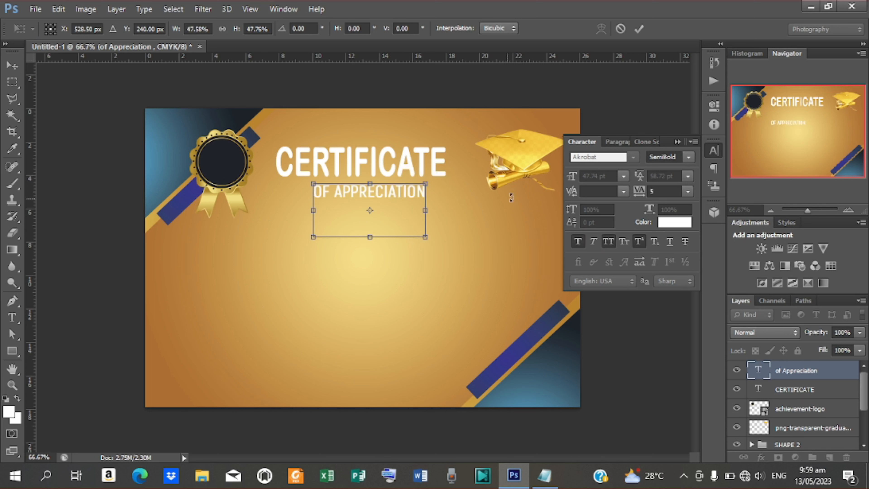
click(639, 29)
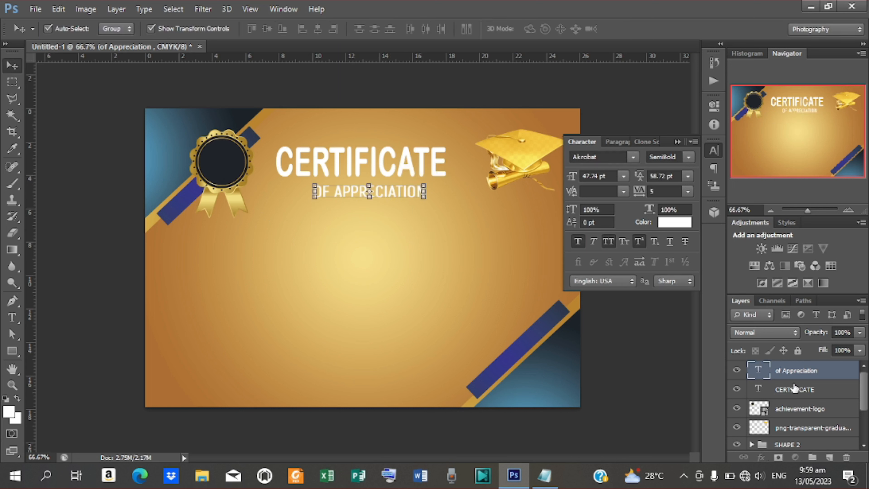
Centre the "OF APPRECIATION" line horizontally with the CERTIFICATE title and nudge it slightly up toward the title
shift+click(775, 388)
click(318, 29)
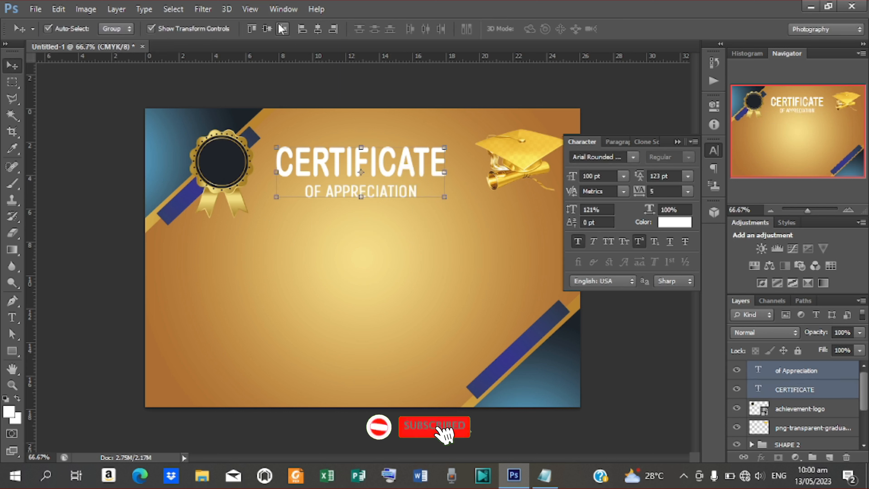
click(796, 372)
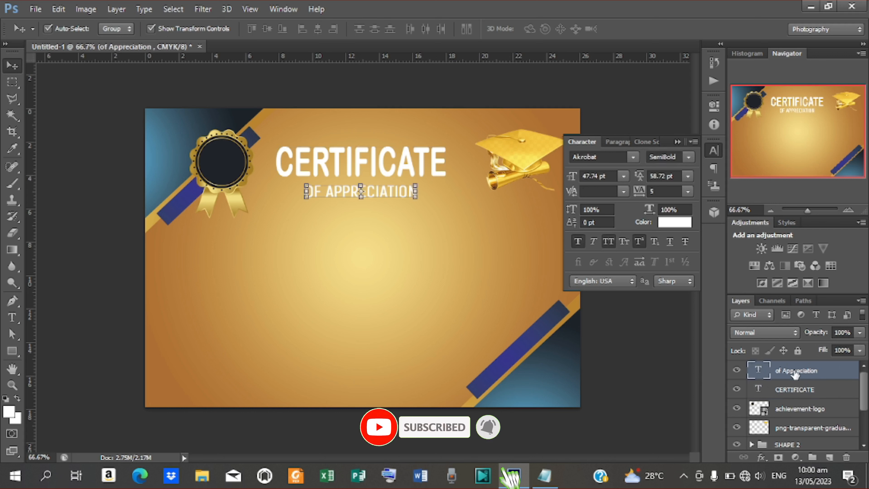
key(Up)
key(Up)
key(Up)
key(Up)
key(Up)
key(Up)
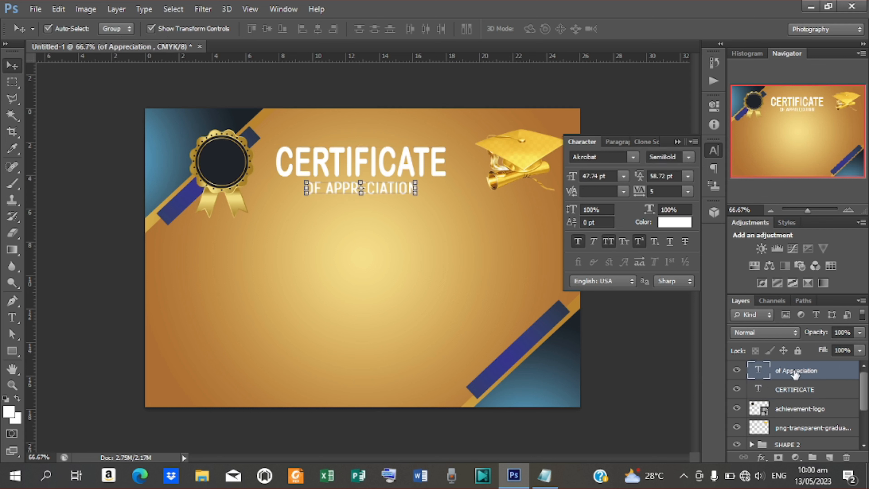
Change the "OF APPRECIATION" text colour to black (000000)
click(677, 225)
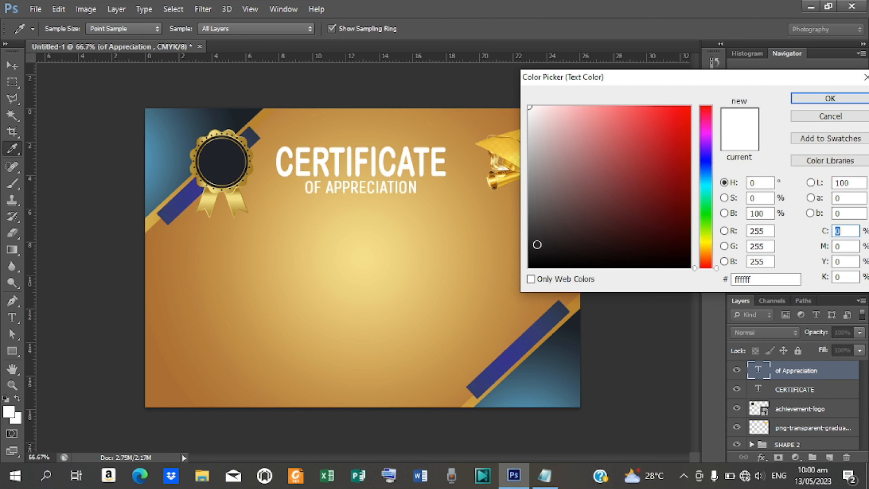
drag(537, 244, 529, 267)
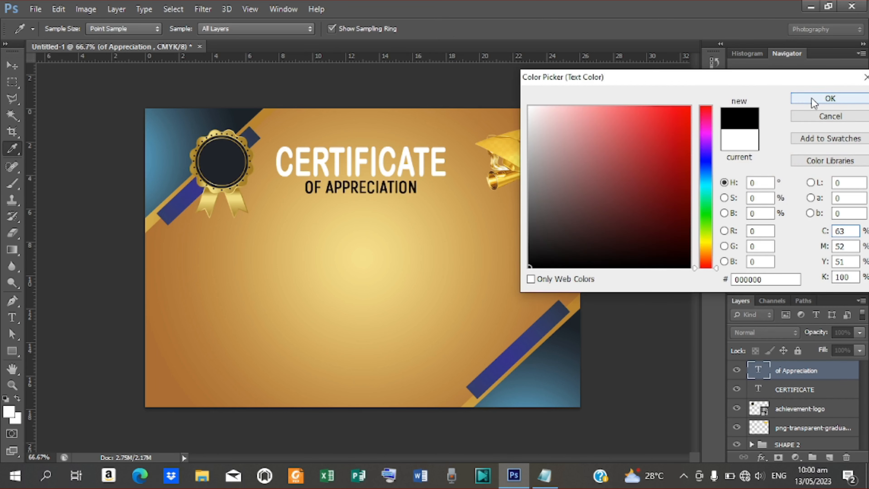
click(830, 98)
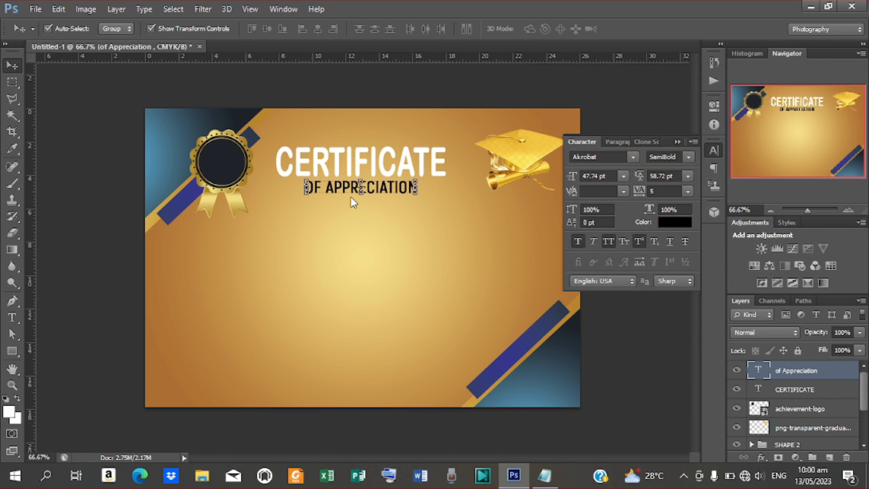
Add a Gradient Overlay to the CERTIFICATE title layer using the saved brown gradient preset
click(798, 390)
right_click(797, 389)
click(559, 72)
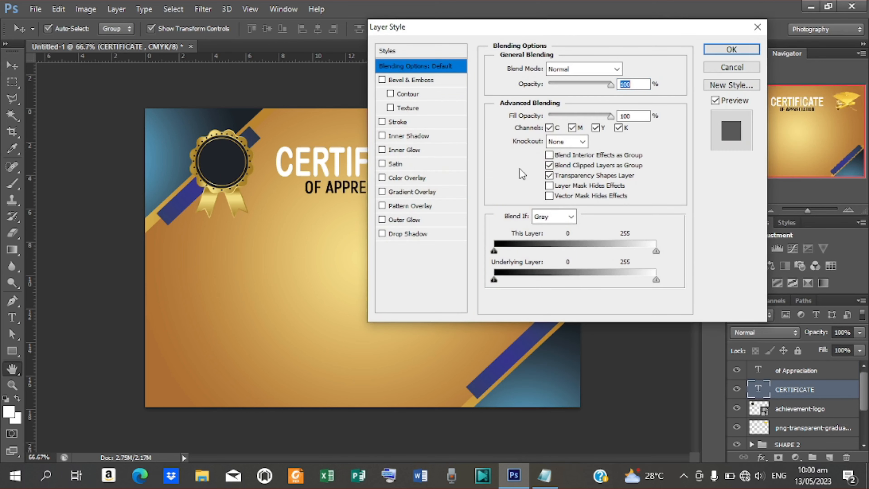
click(411, 193)
drag(458, 27, 549, 35)
click(674, 103)
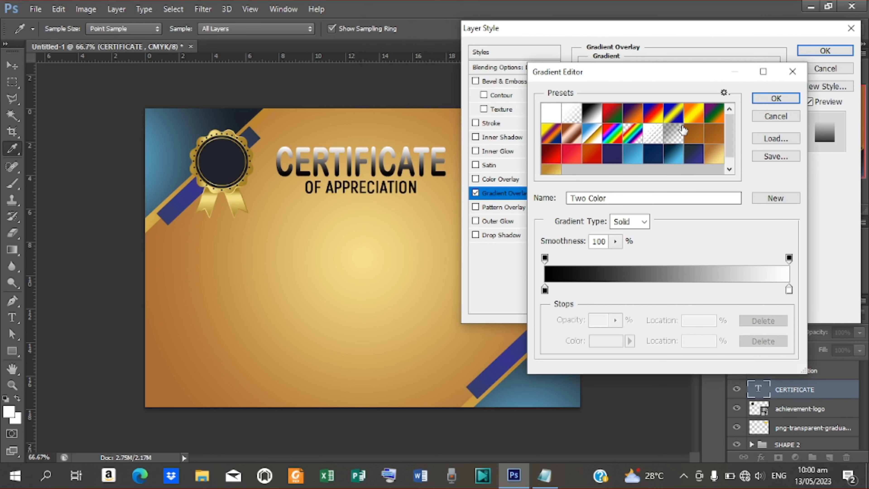
click(713, 137)
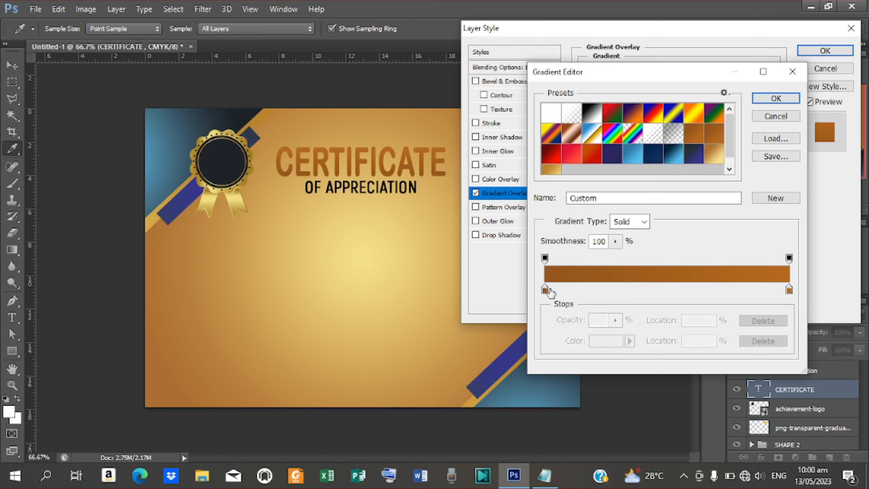
Move the title gradient's dark stop to 1%, keep stop colours 95551a and b5691e, and accept the gradient
drag(545, 290, 548, 291)
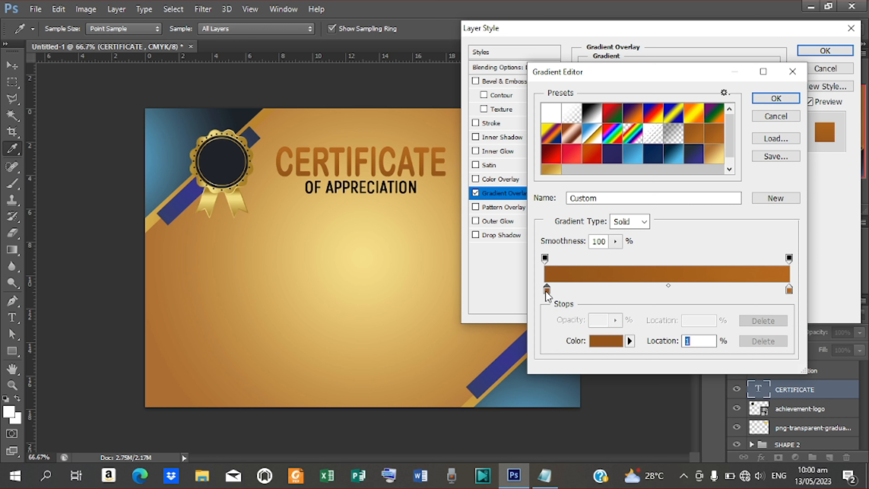
click(604, 348)
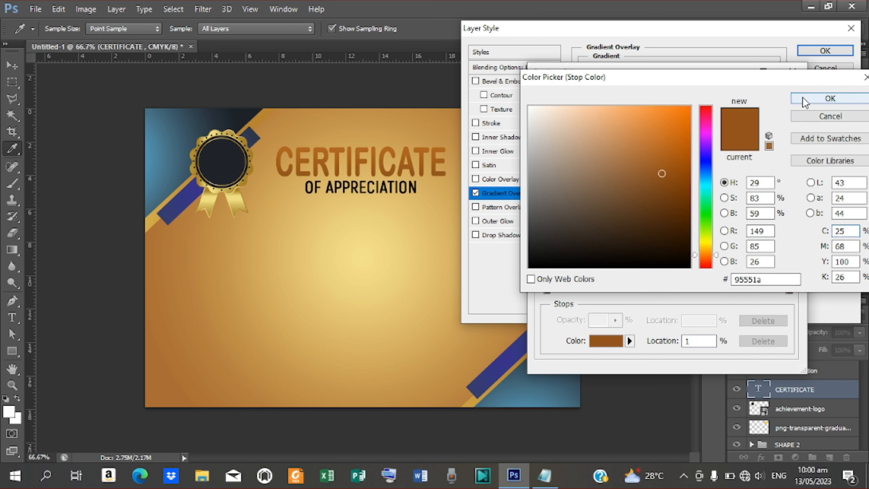
click(830, 98)
double_click(790, 290)
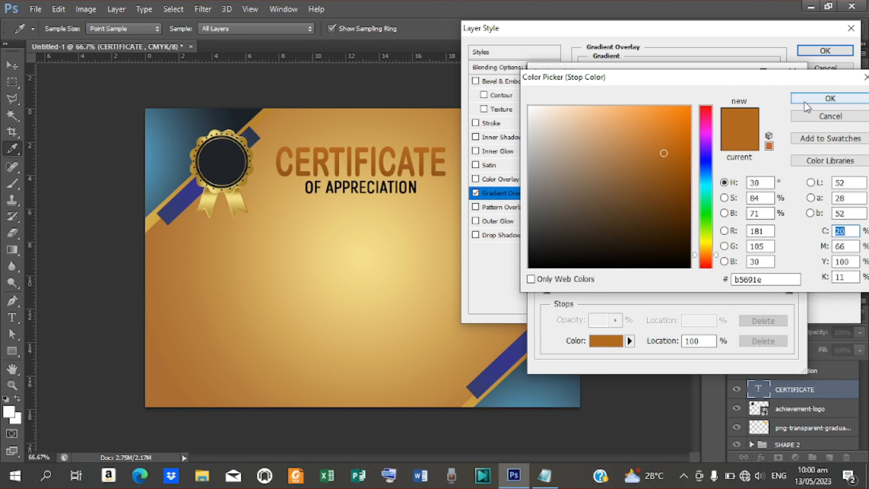
click(793, 99)
click(787, 99)
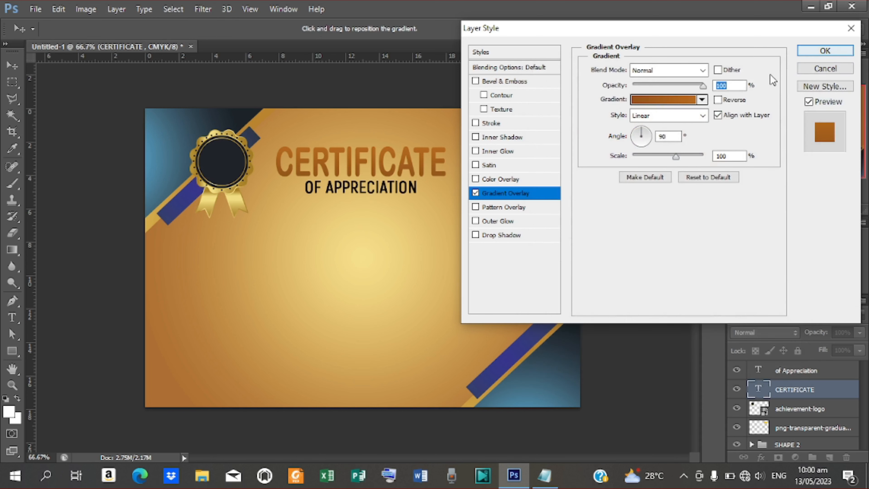
Add a Drop Shadow to the CERTIFICATE title with distance 4 px, spread 2% and size 4 px
click(496, 236)
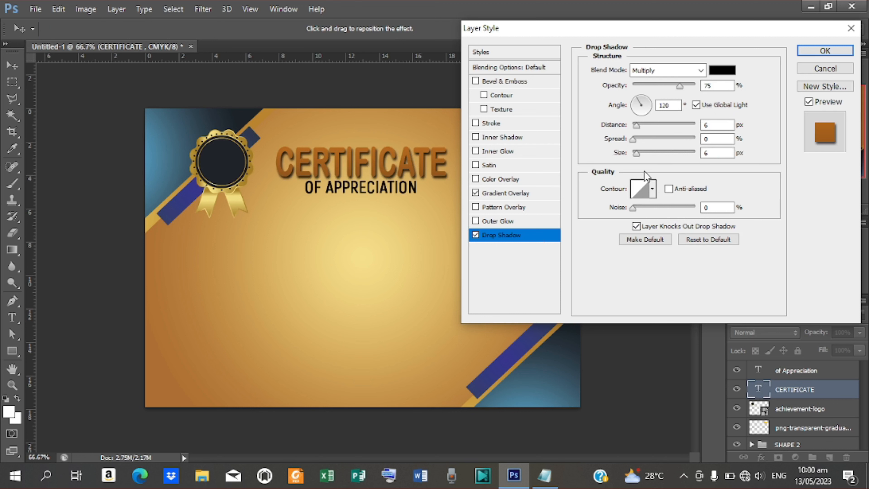
double_click(720, 126)
double_click(702, 153)
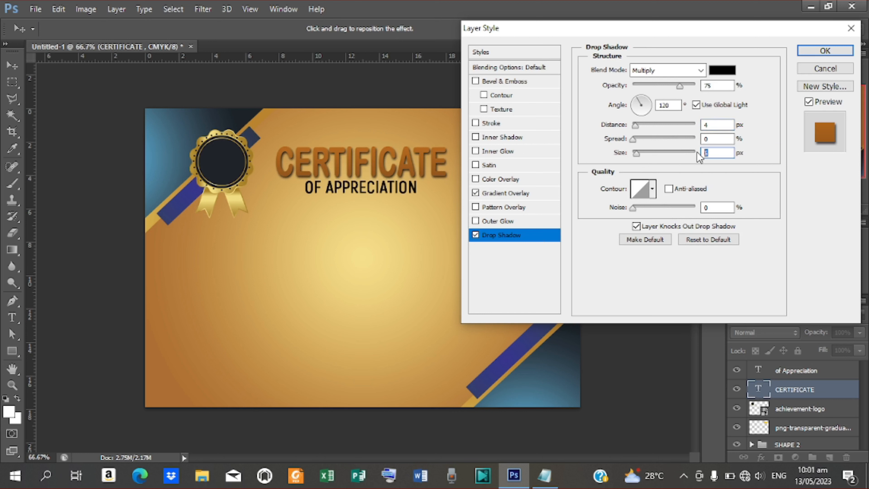
double_click(701, 139)
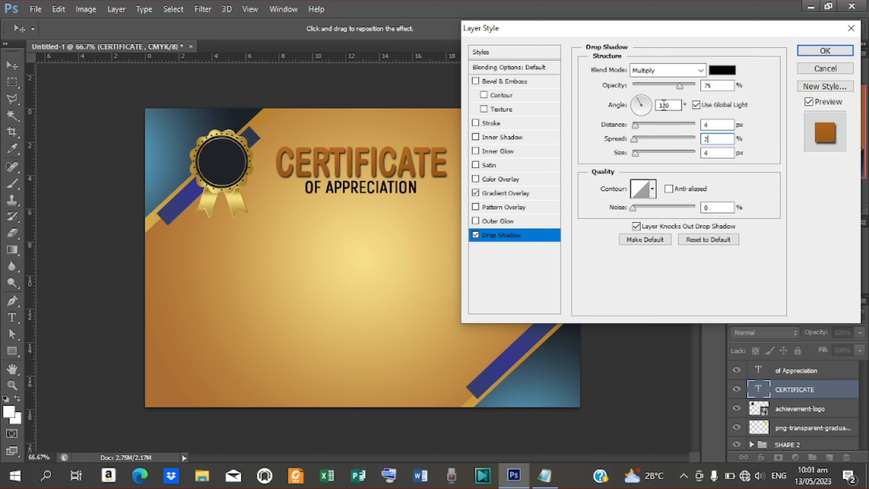
Add Bevel & Emboss in the Stroke Emboss style to the CERTIFICATE title and apply the layer style
click(503, 82)
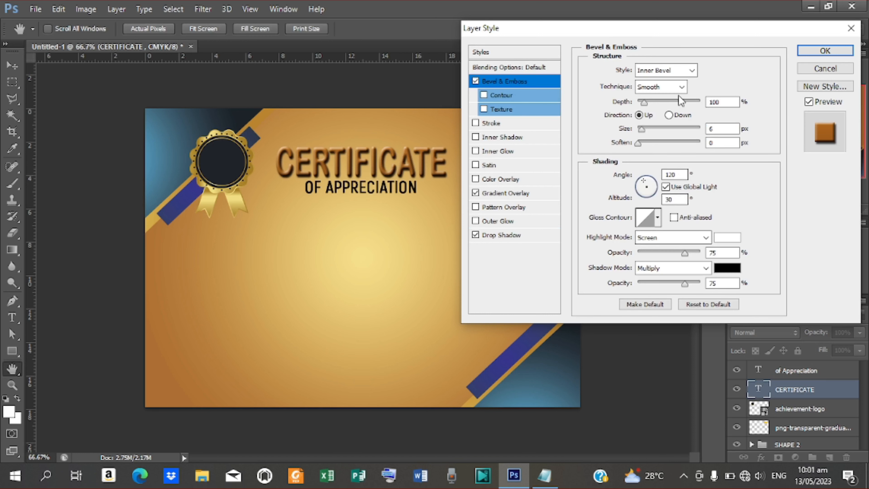
click(691, 71)
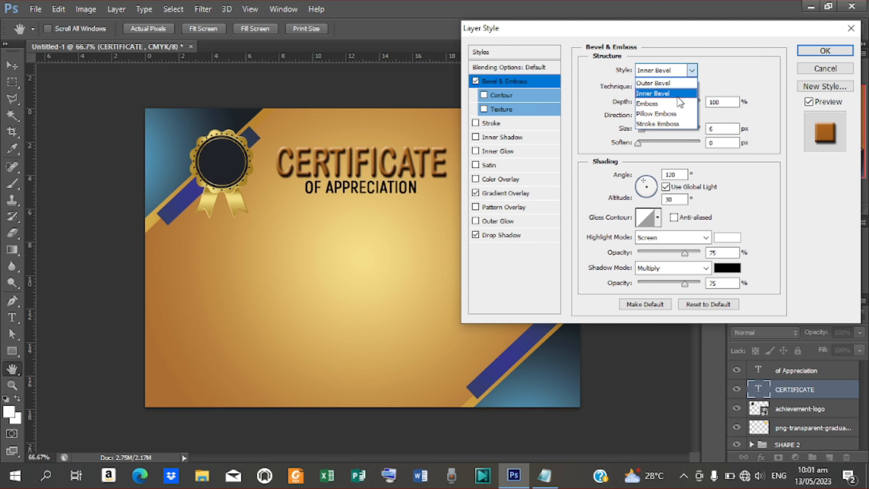
click(668, 124)
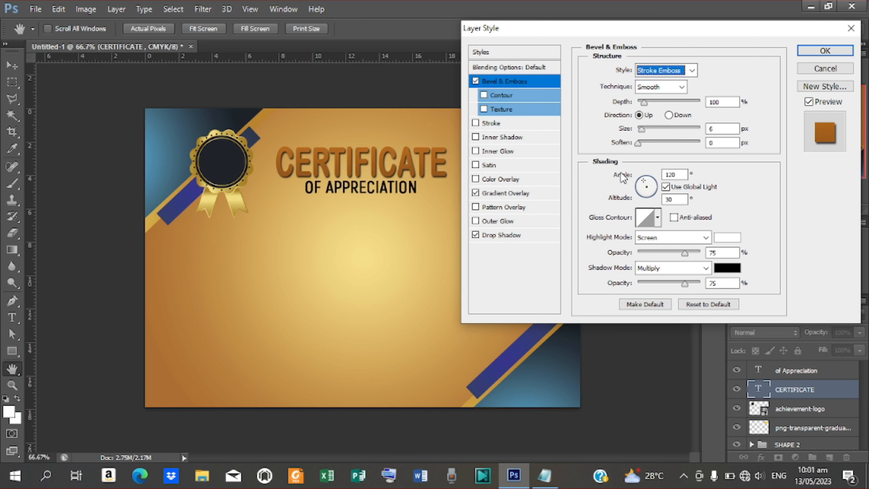
click(826, 50)
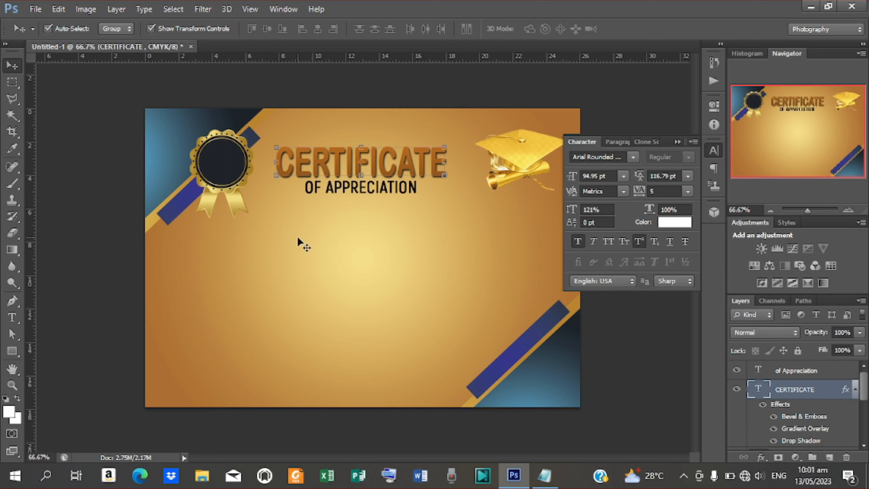
Draw a thin ellipse about 332 × 2 px as a divider line beneath "OF APPRECIATION" and fill it with black
click(107, 239)
key(t)
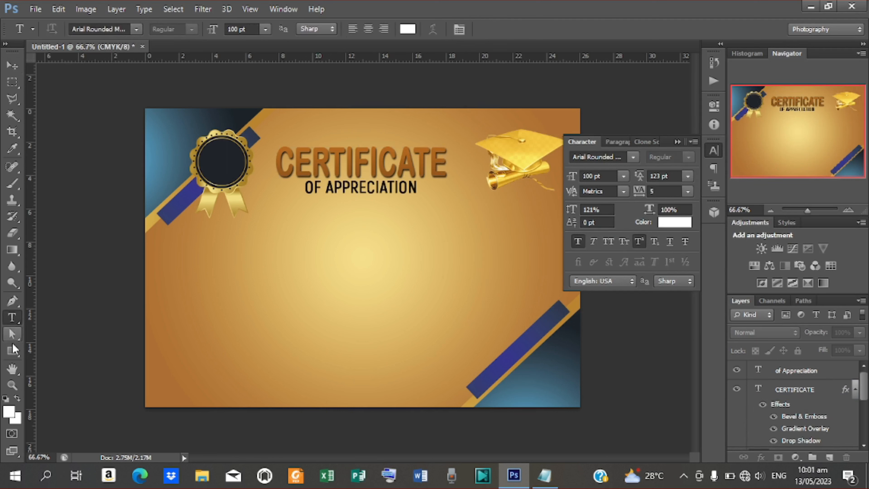
click(14, 351)
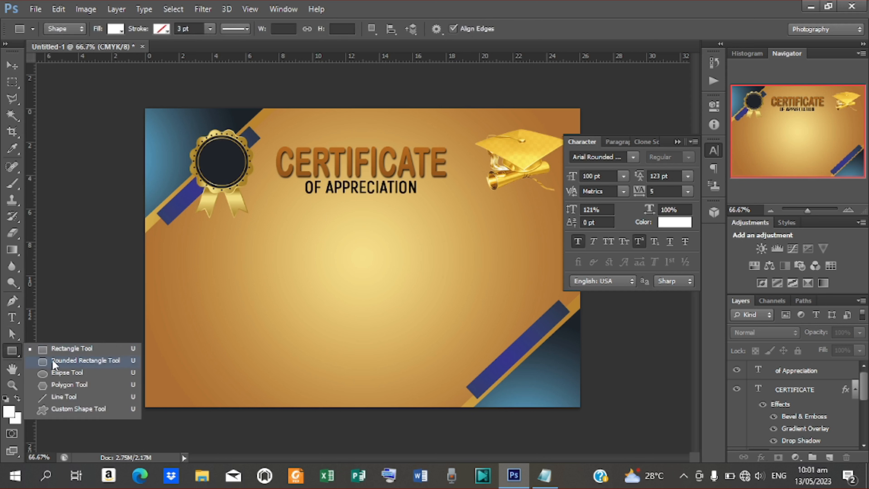
click(60, 374)
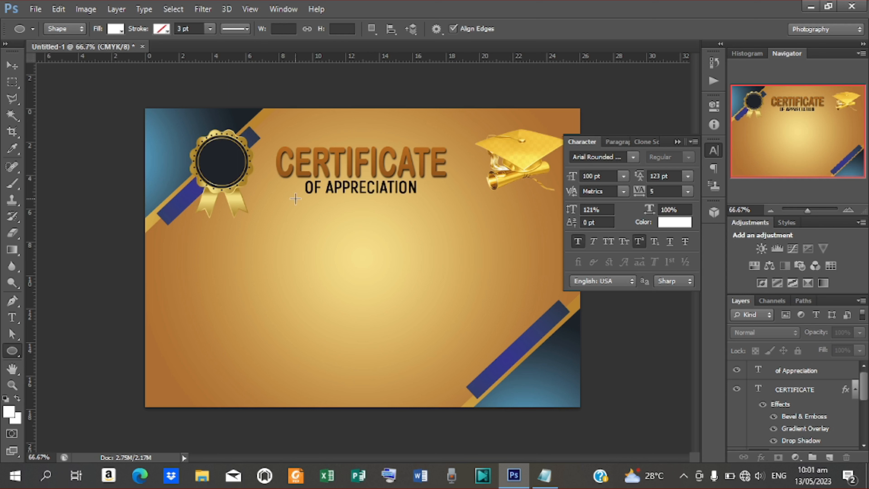
drag(300, 197, 440, 197)
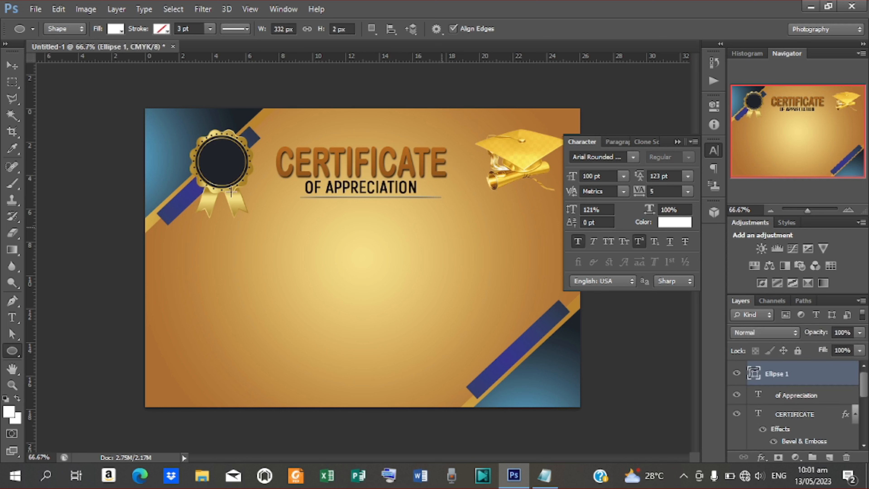
click(124, 31)
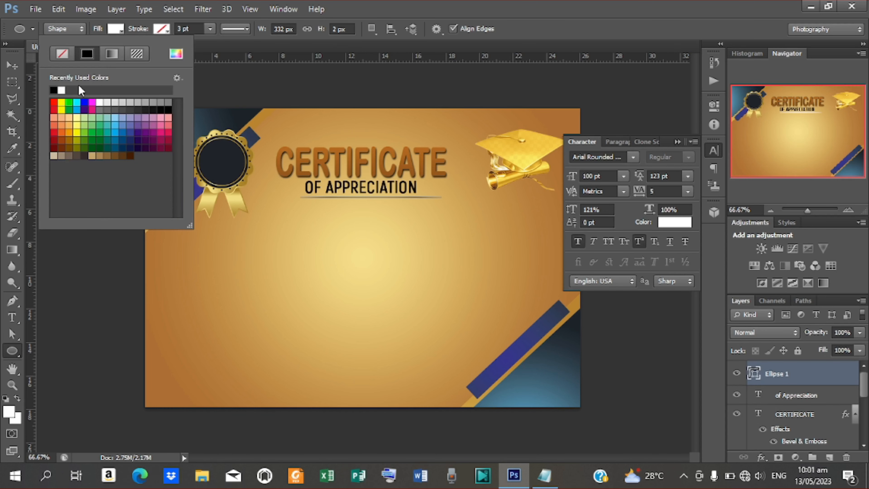
click(53, 90)
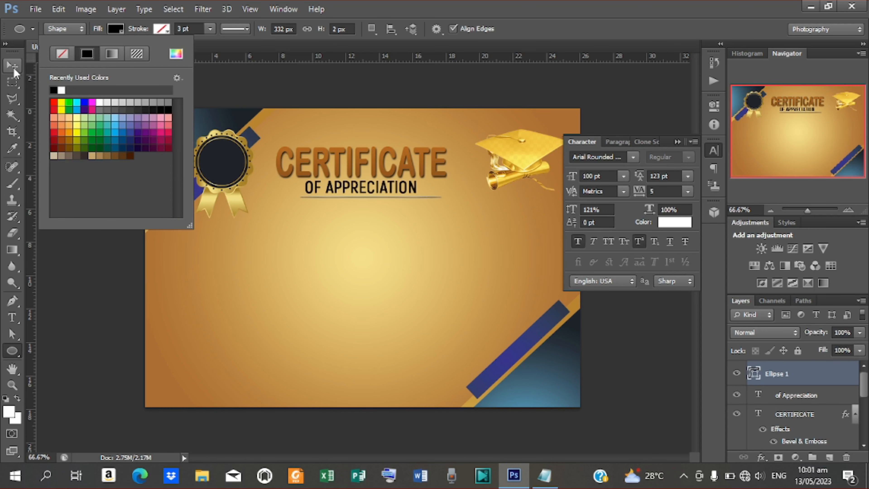
Align the divider ellipse, the "of Appreciation" text and the CERTIFICATE title on their horizontal centers
click(13, 67)
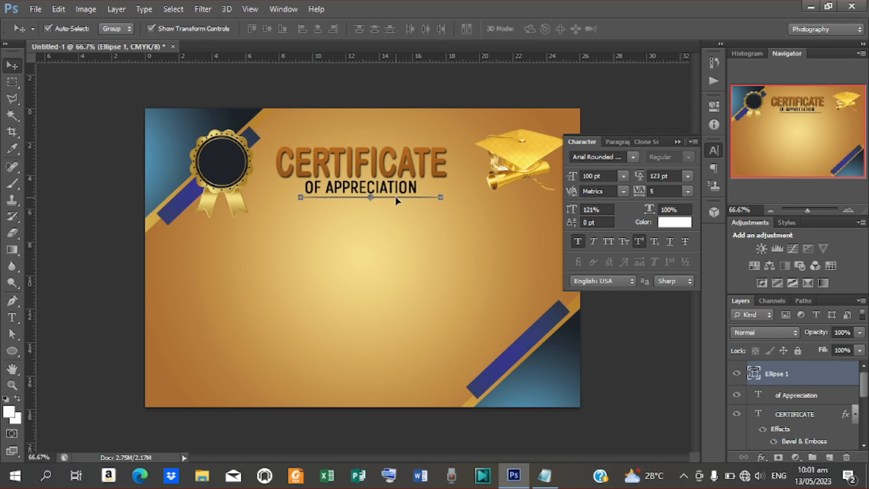
key(ctrl+t)
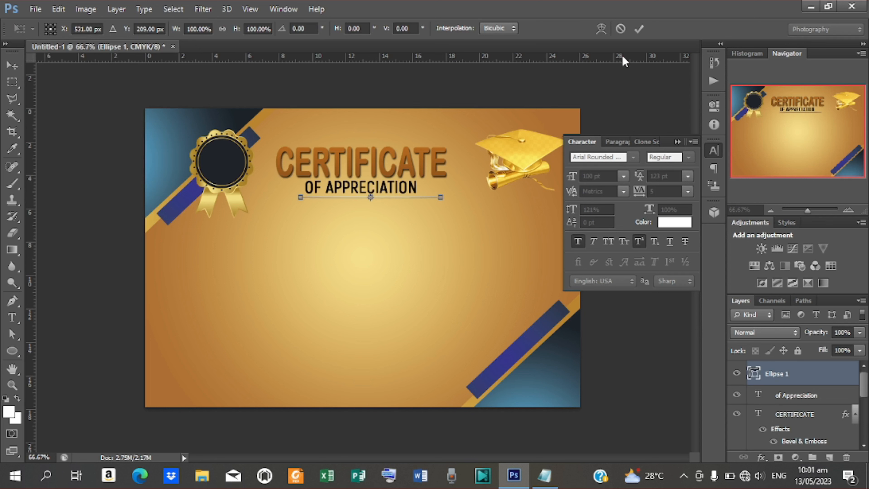
click(639, 28)
click(791, 415)
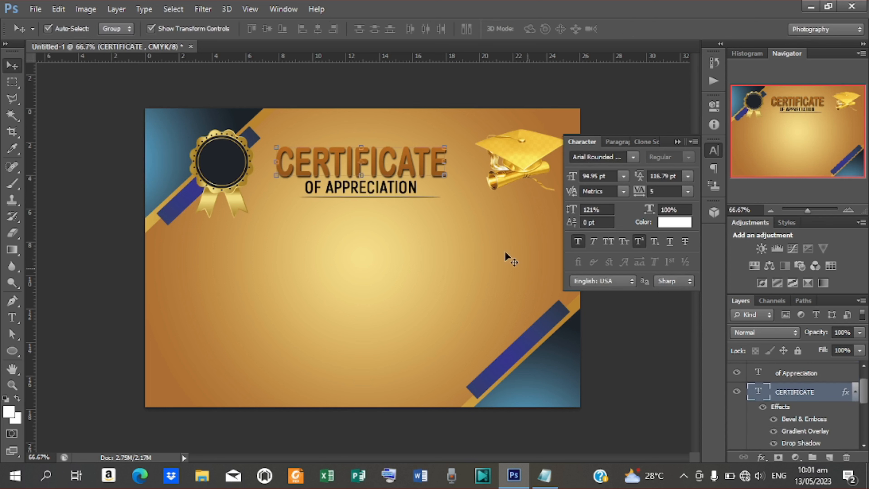
scroll(808, 398, up, 1)
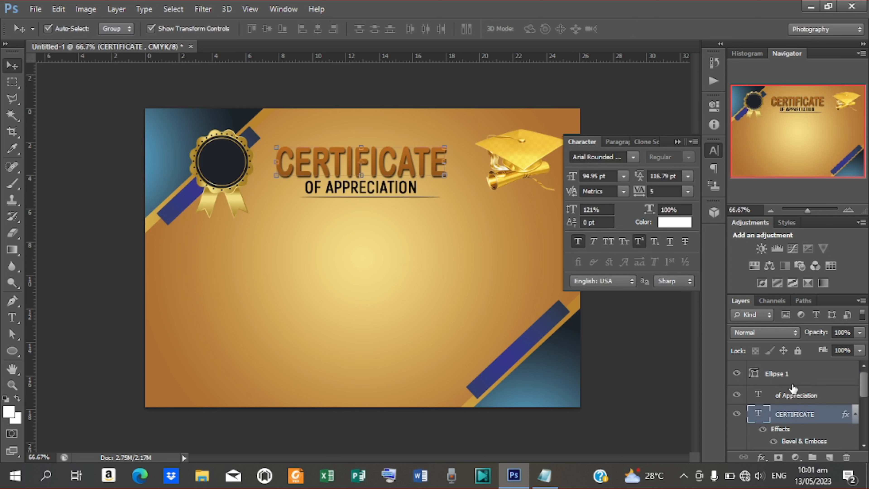
shift+click(787, 377)
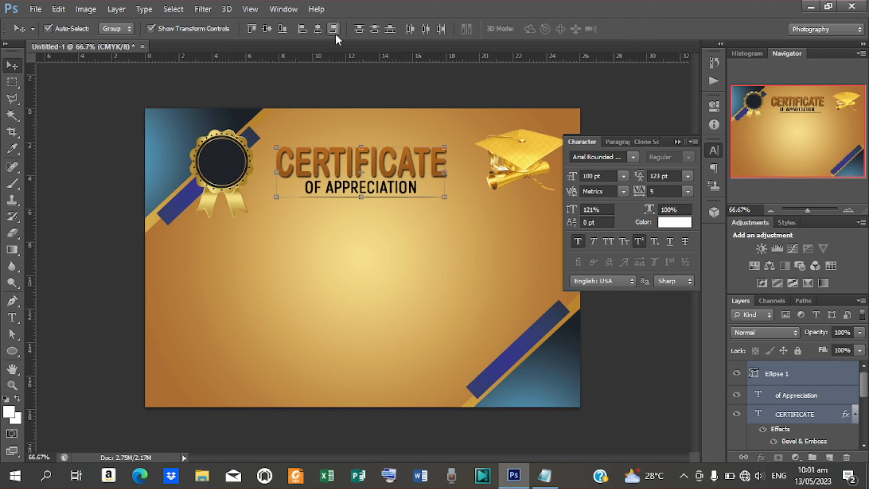
click(621, 344)
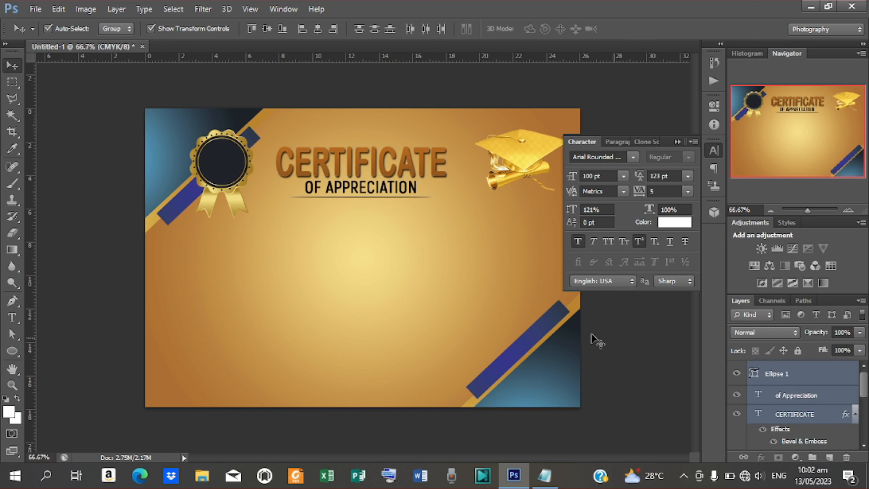
Add a text layer below the divider with "THIS CERTIFICATE IS PROUDLY PRESENTED TO" copied from the CERTIFICATE file in Notepad
key(t)
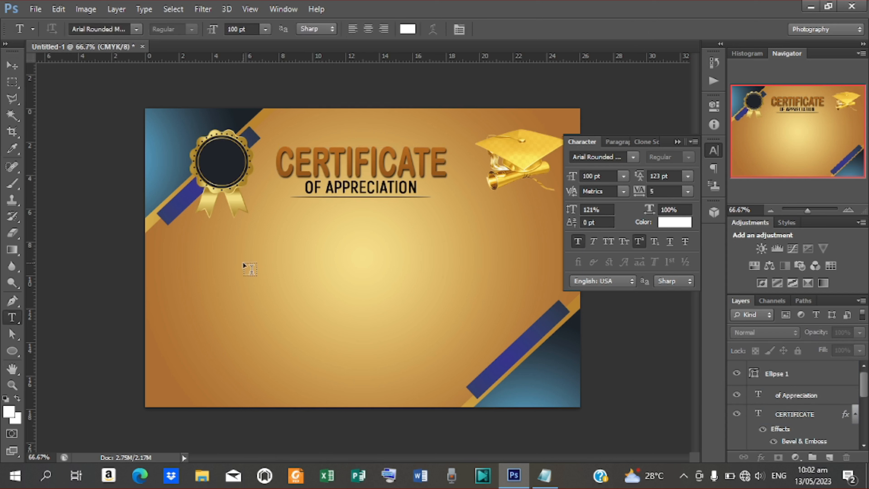
click(306, 238)
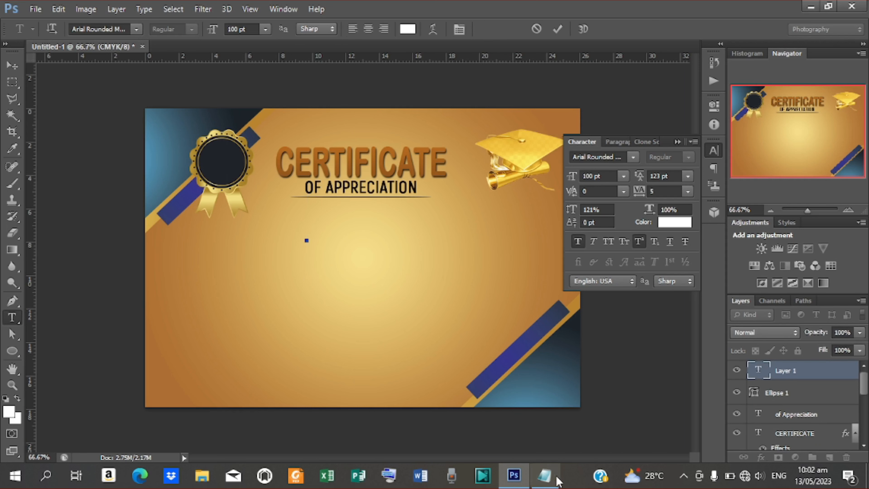
key(alt+Tab)
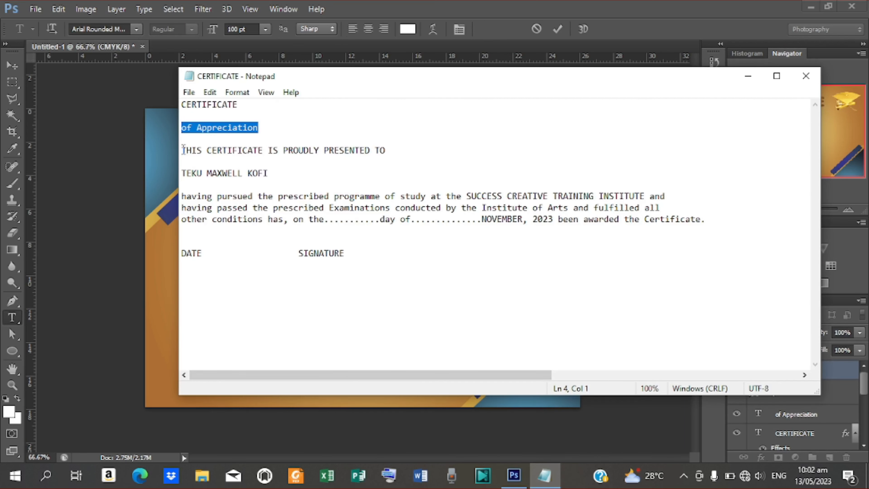
drag(183, 150, 396, 149)
key(ctrl+c)
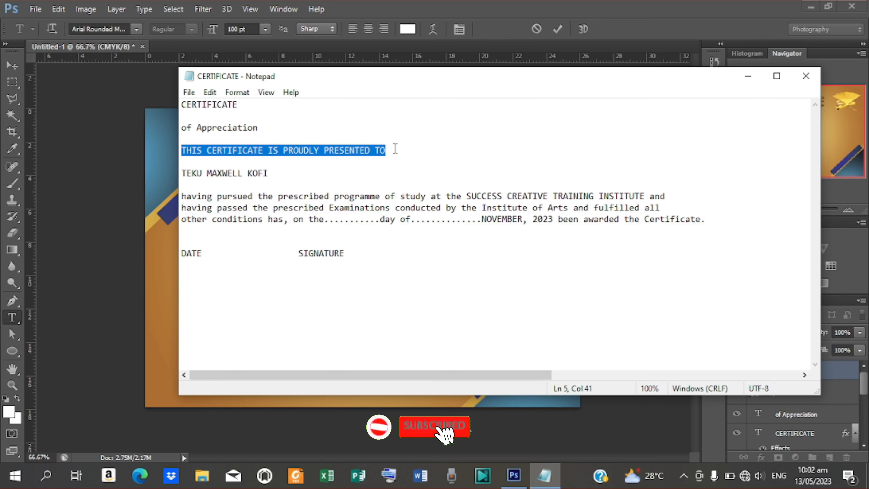
click(748, 76)
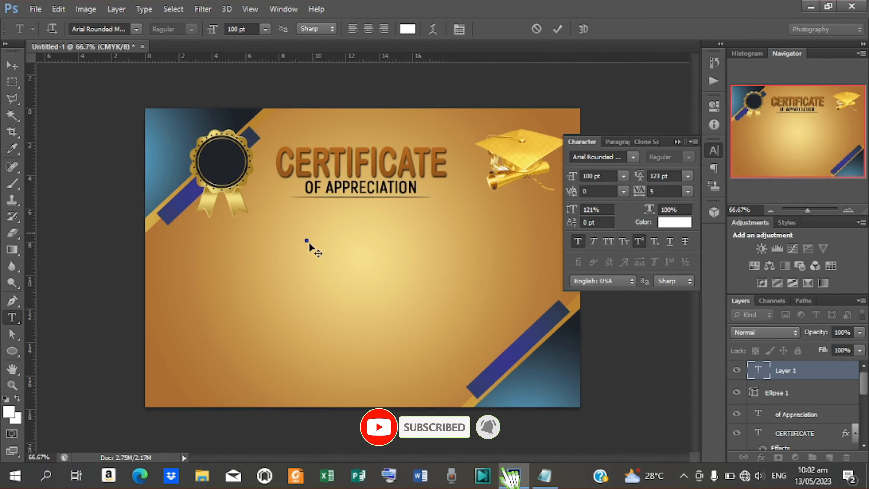
click(309, 241)
key(ctrl+v)
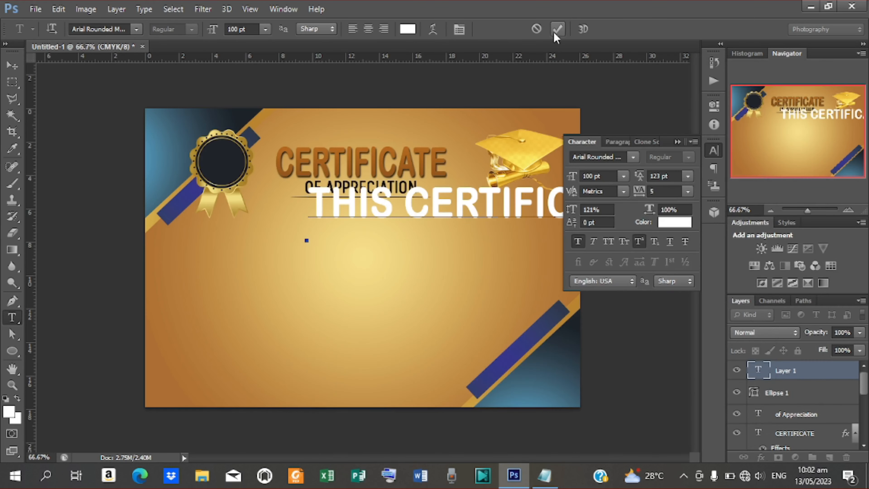
click(558, 29)
Move the "THIS CERTIFICATE IS PROUDLY PRESENTED TO" line beneath the divider and set its font to Arial Nova Light
click(12, 65)
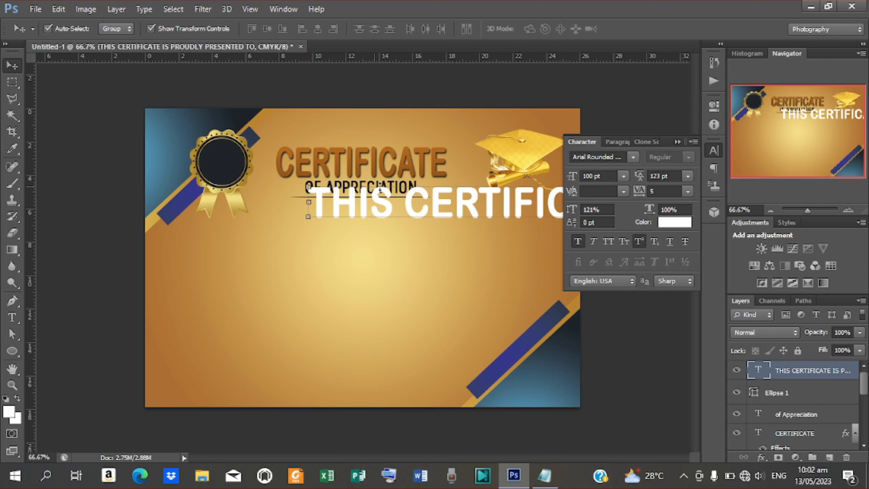
drag(473, 207, 325, 237)
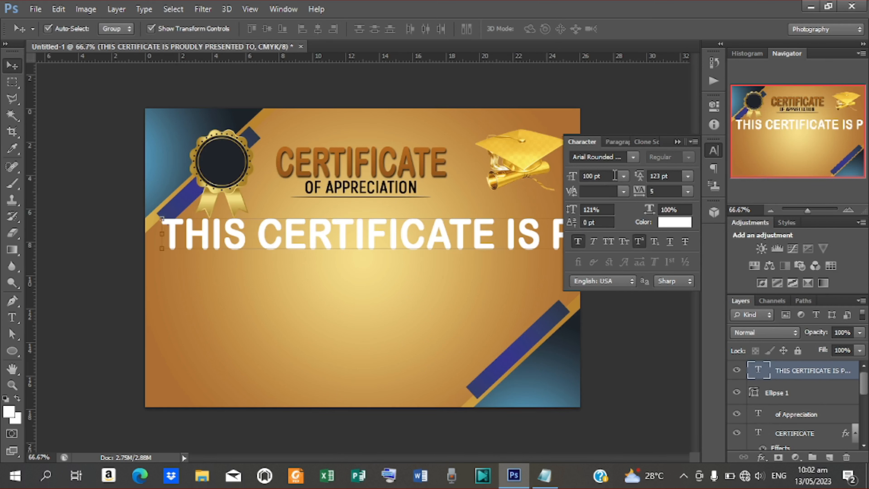
click(632, 157)
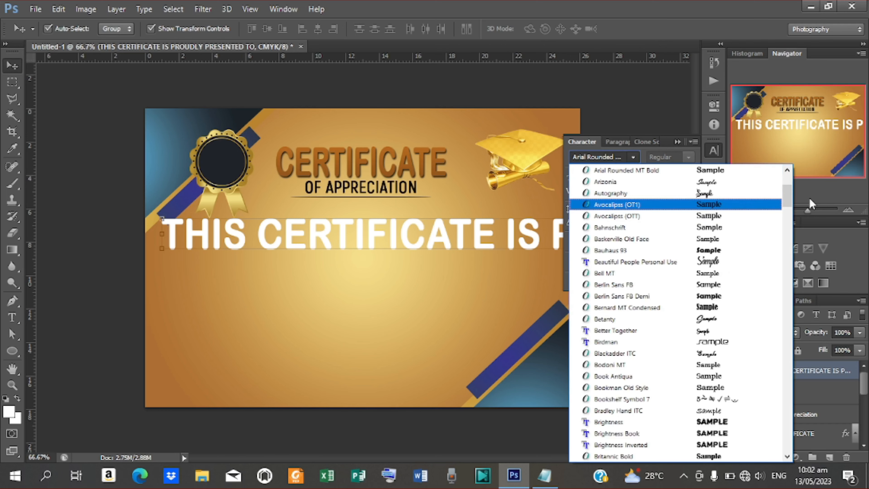
mouse_move(787, 197)
mouse_down()
mouse_move(788, 255)
mouse_move(780, 192)
mouse_up()
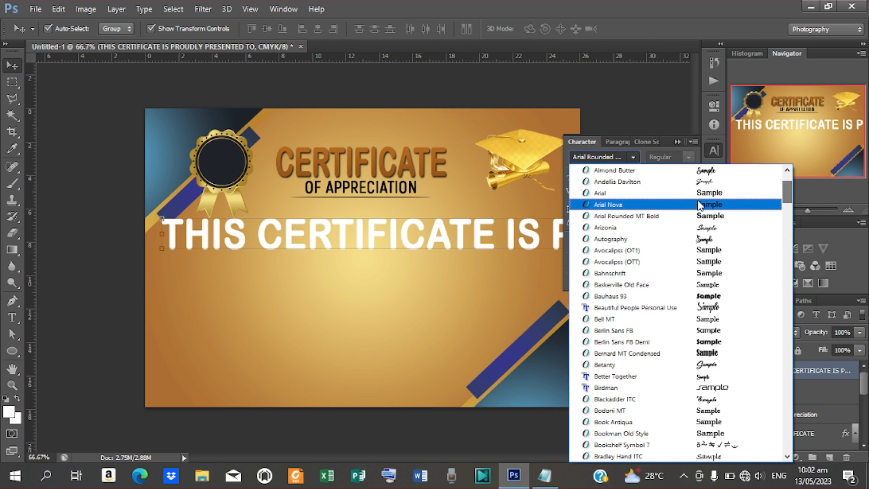
click(634, 200)
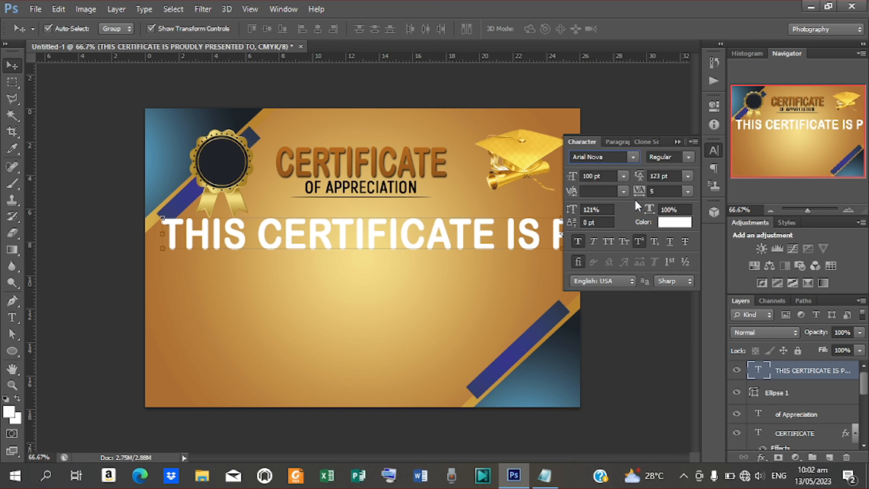
click(688, 158)
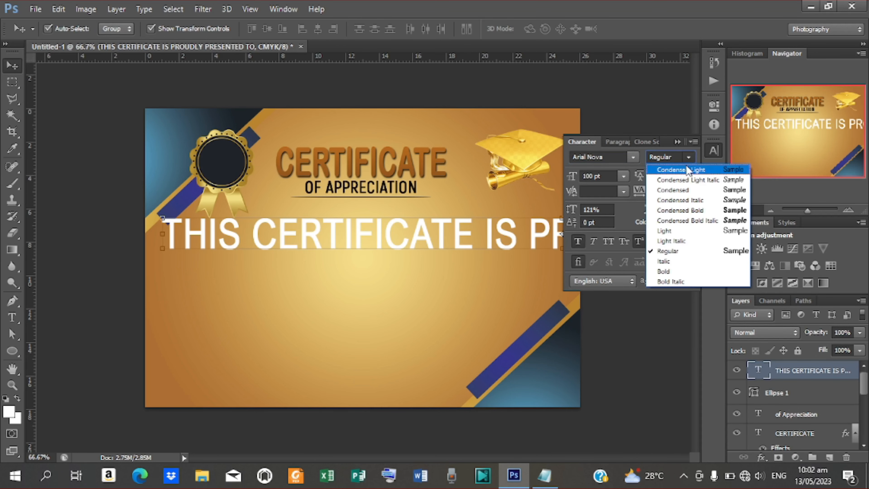
click(673, 229)
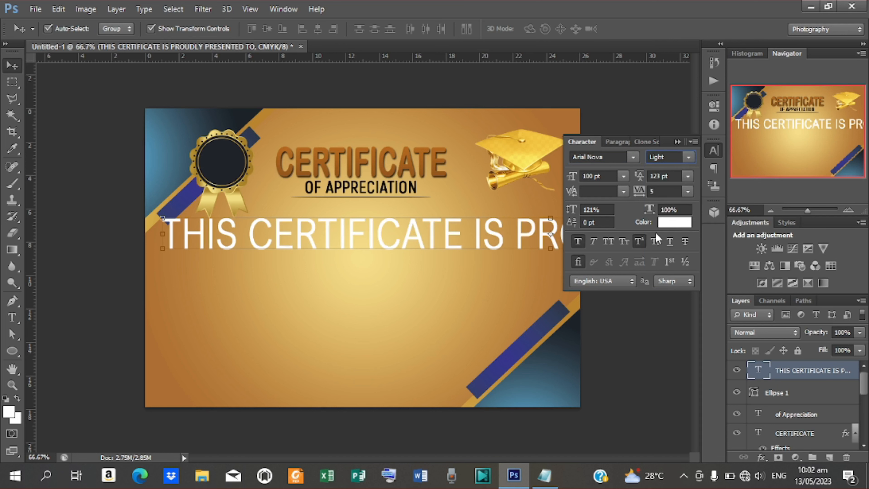
Set the presentation line's vertical scale to 100% and font size to 70 pt, and move it up closer to the divider
click(602, 211)
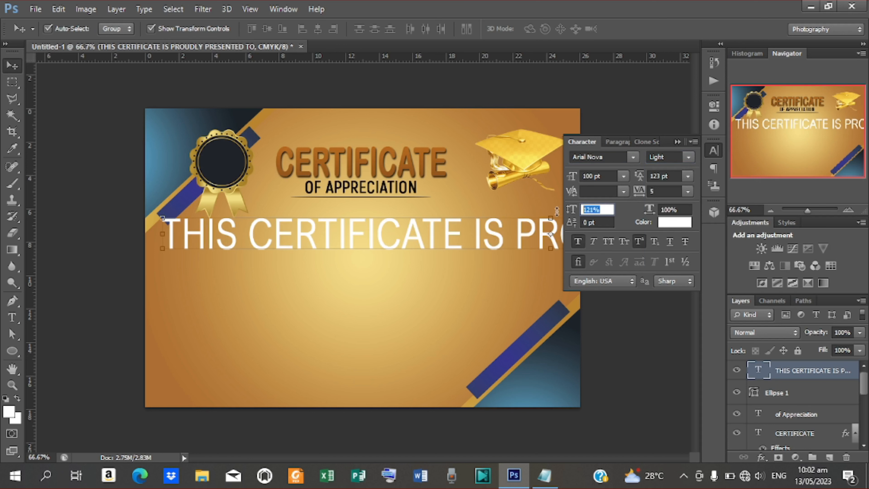
text(100)
key(Return)
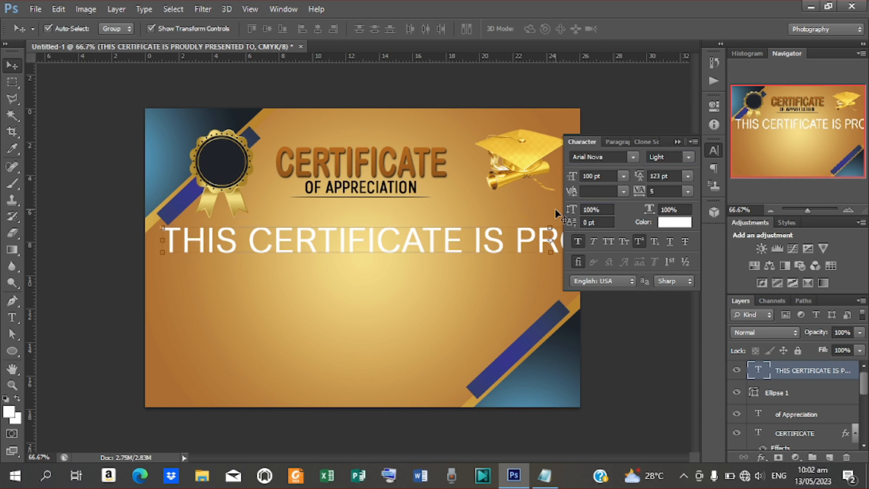
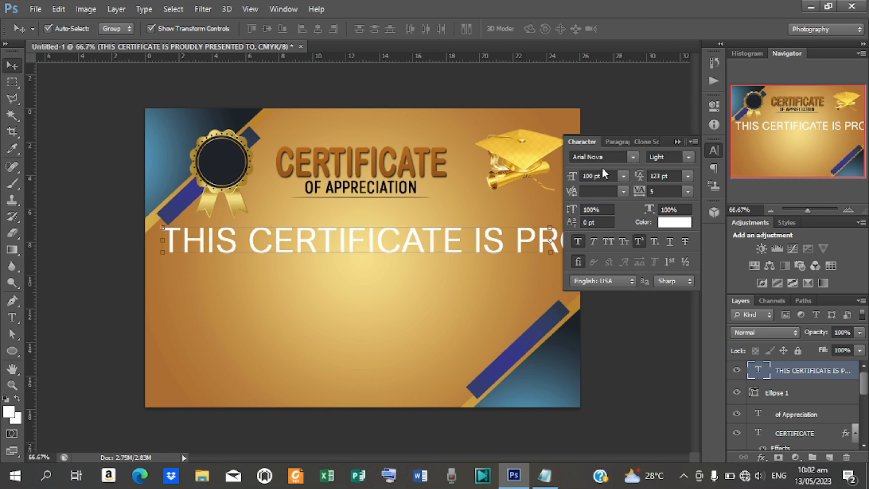
drag(575, 179, 555, 184)
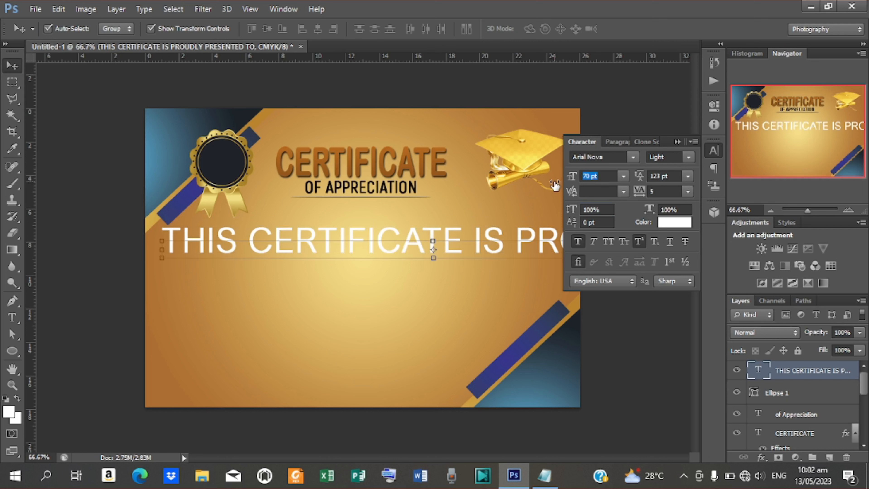
drag(369, 249, 367, 229)
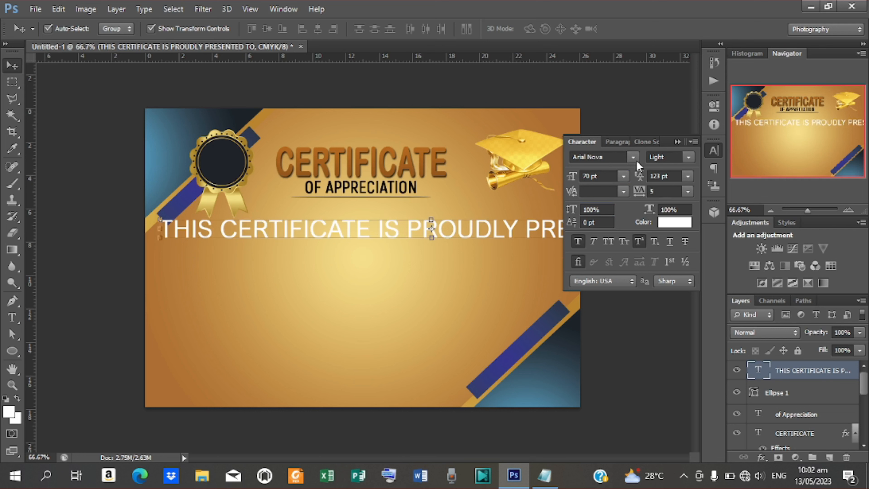
Scale the presentation line down to about 35% and center it beneath the divider under "OF APPRECIATION"
click(678, 141)
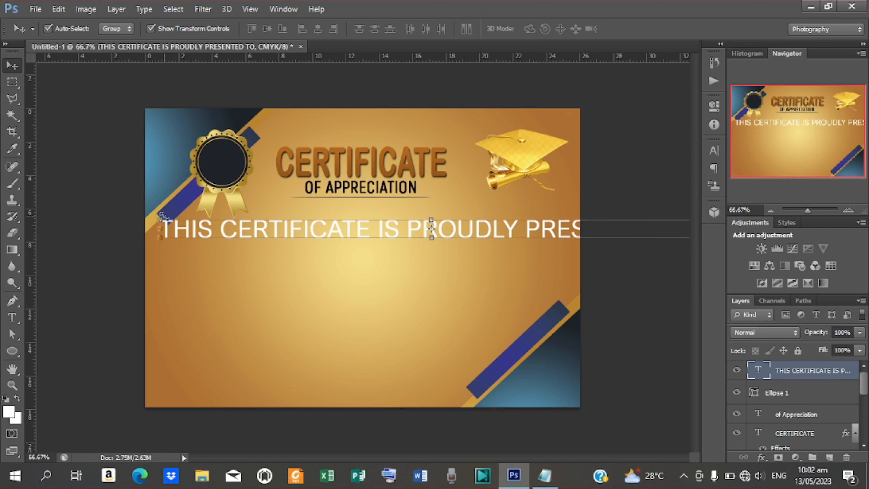
drag(162, 217, 318, 245)
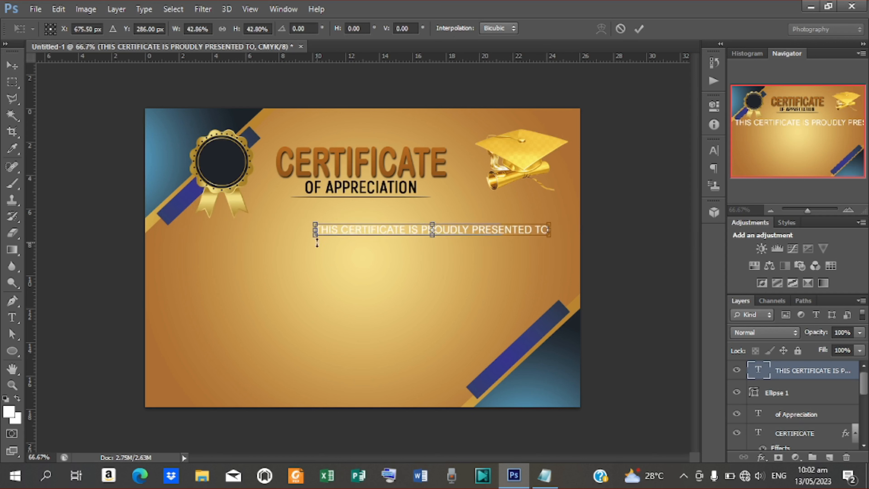
drag(456, 230, 385, 223)
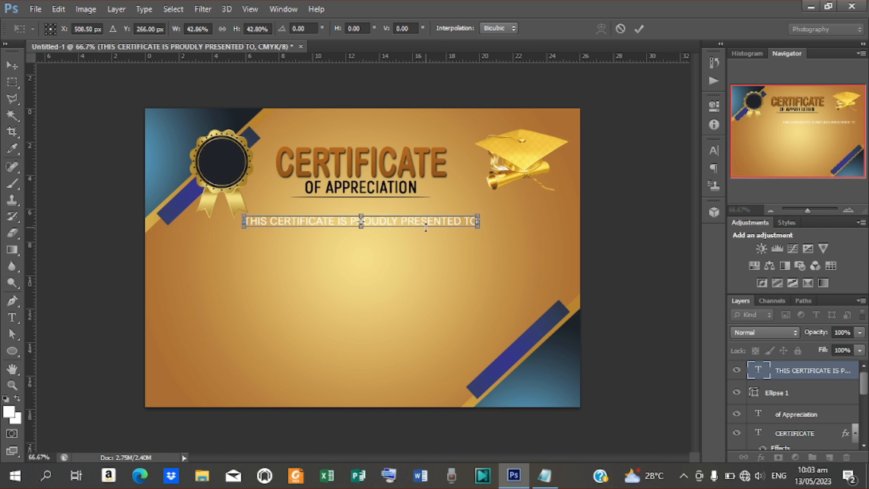
drag(473, 219, 458, 222)
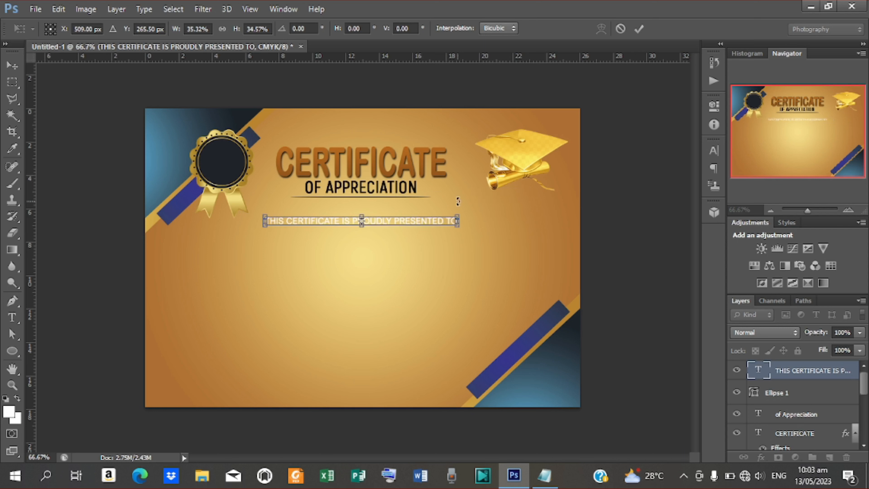
click(639, 29)
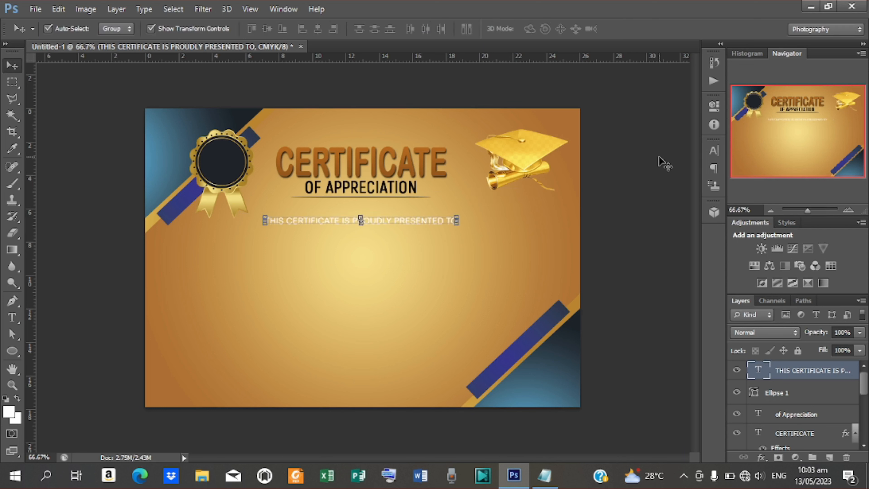
Set the presentation line's vertical scale to 110% and its font style to Bold
click(714, 150)
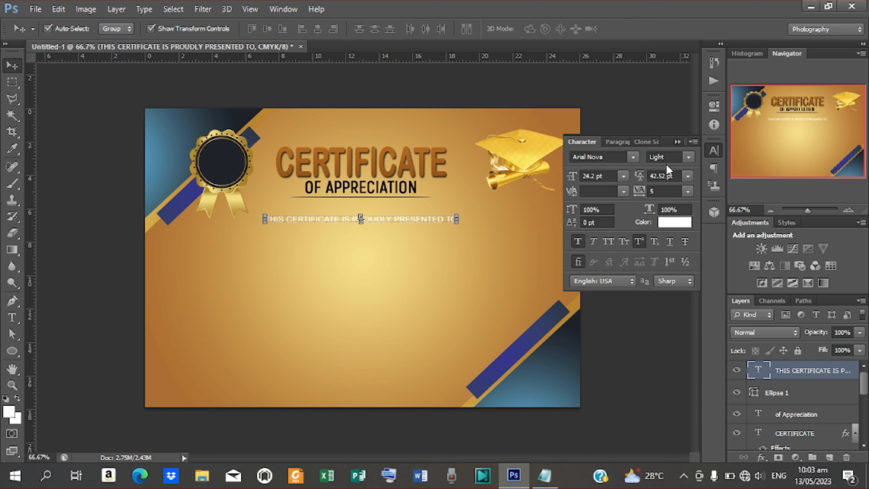
click(594, 209)
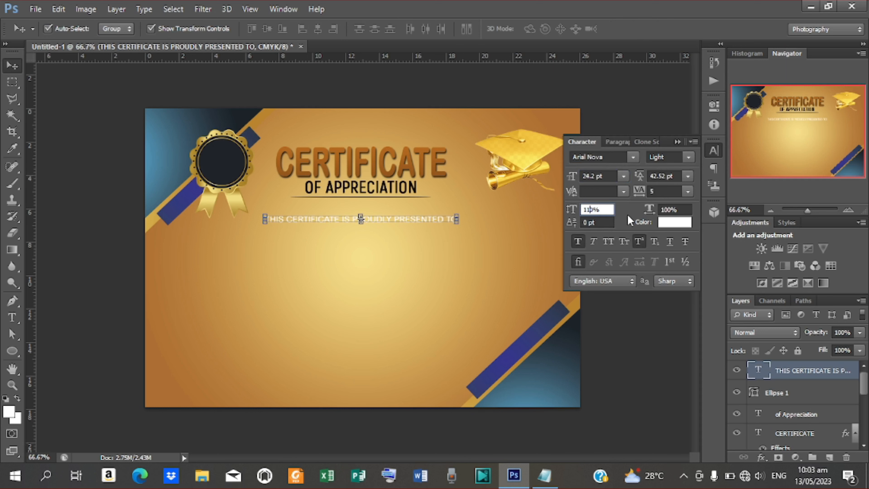
key(Return)
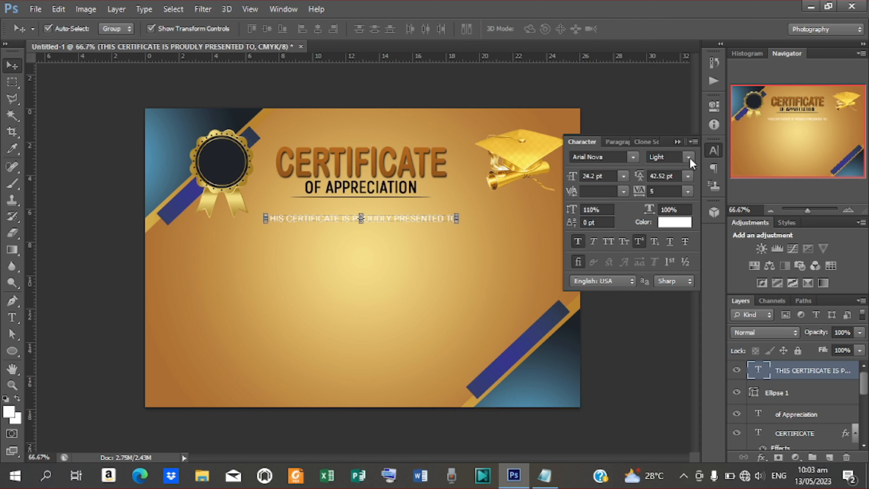
click(689, 157)
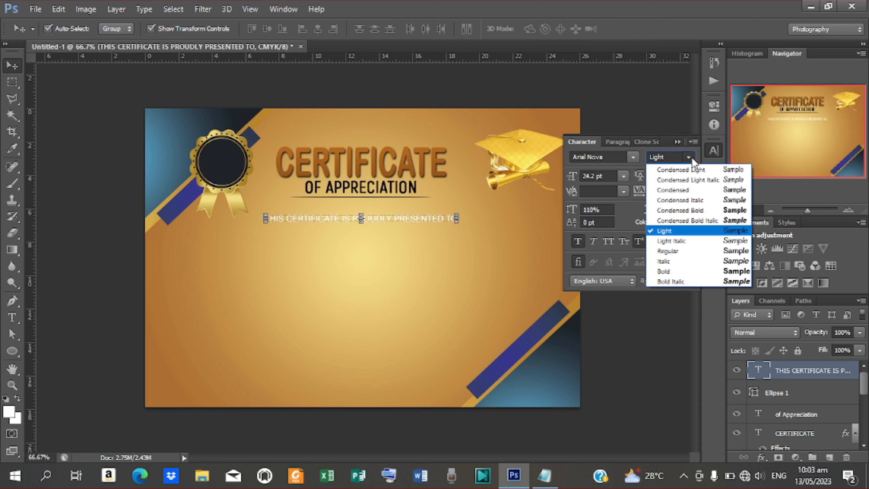
click(671, 270)
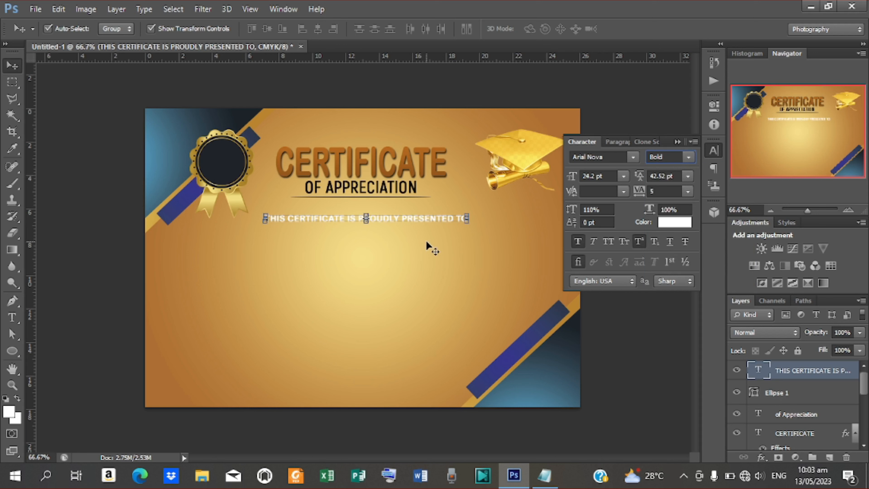
Set the text color of the "THIS CERTIFICATE IS PROUDLY PRESENTED TO" line to black (000000)
click(681, 226)
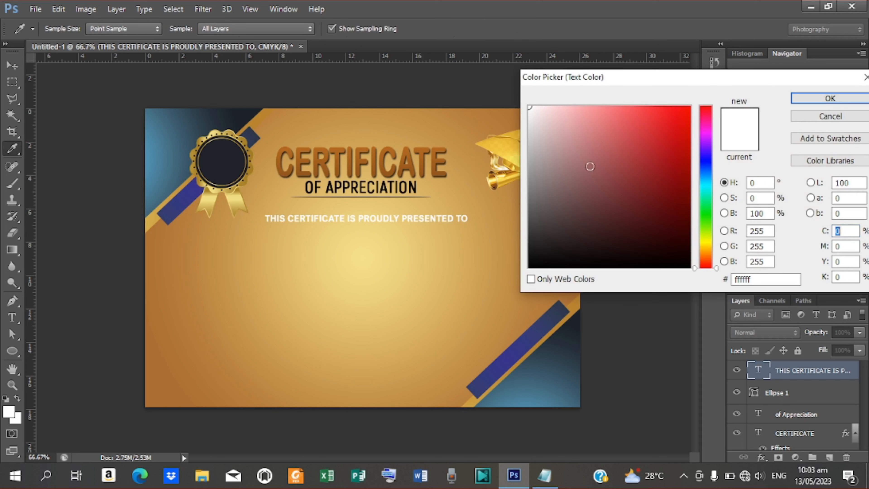
drag(546, 241, 529, 279)
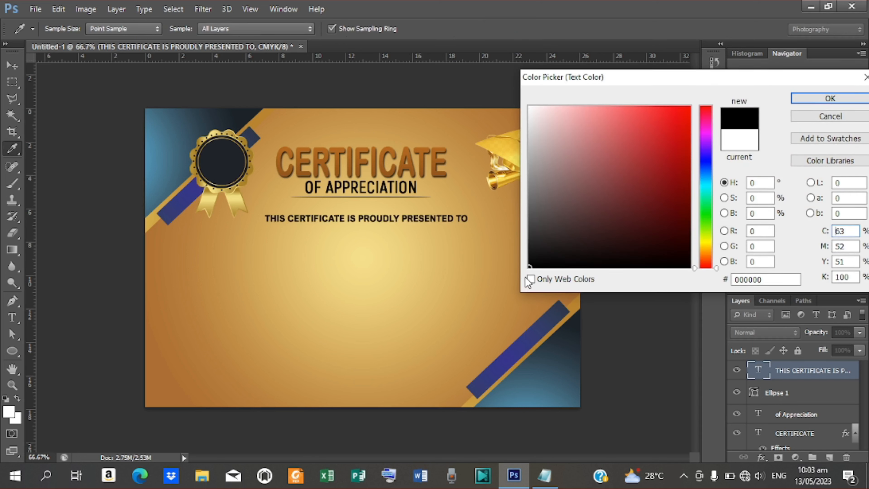
click(829, 99)
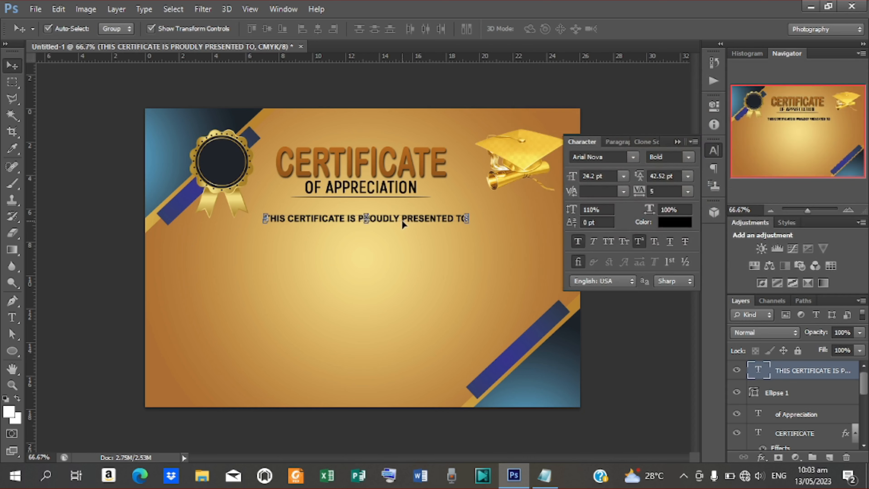
Duplicate the presentation line and move the copy straight down, directly beneath the original
key(ctrl+j)
key(Down)
key(Down)
key(Down)
key(Down)
key(Down)
key(Down)
key(Down)
key(Down)
key(Down)
key(Down)
key(Down)
key(Down)
key(Down)
key(Down)
key(Down)
key(Down)
key(Down)
key(Down)
key(Down)
key(Down)
key(Down)
key(Down)
key(Down)
key(Down)
key(Down)
key(Down)
key(Down)
key(Down)
key(Down)
key(Down)
key(Down)
key(Down)
key(Down)
key(Down)
key(Down)
key(Down)
key(Down)
key(Down)
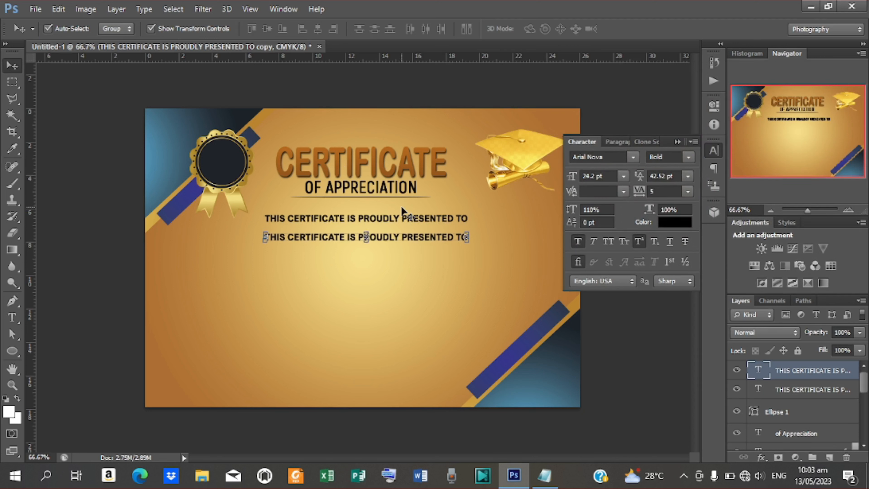
Replace the duplicated line's text with the recipient's name copied from the CERTIFICATE file in Notepad
key(t)
drag(265, 243, 582, 213)
click(544, 474)
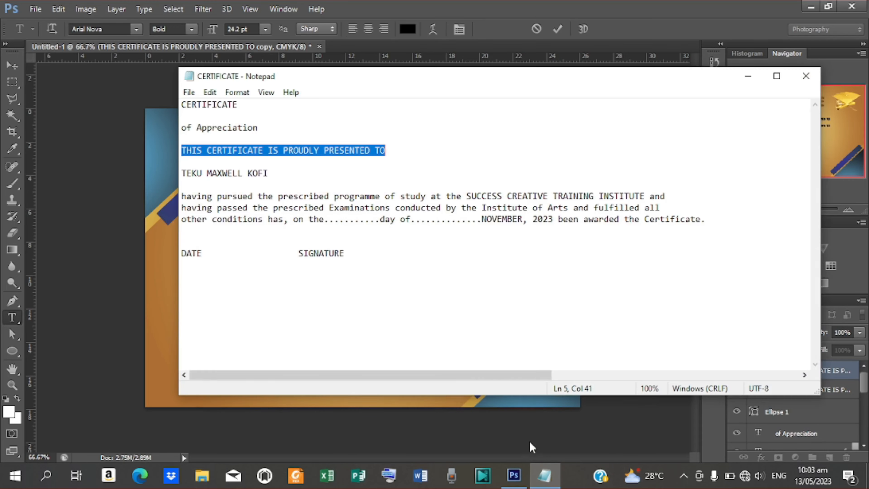
click(184, 173)
drag(184, 173, 270, 178)
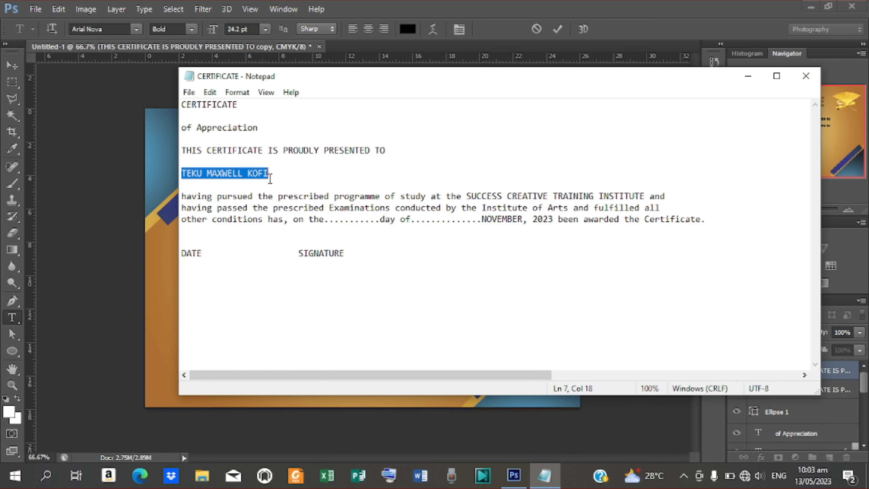
right_click(257, 175)
click(287, 215)
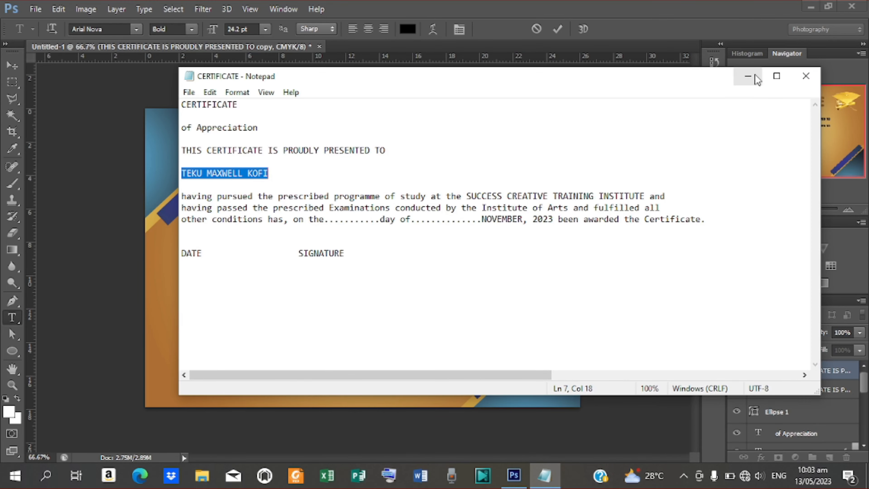
click(748, 76)
right_click(383, 241)
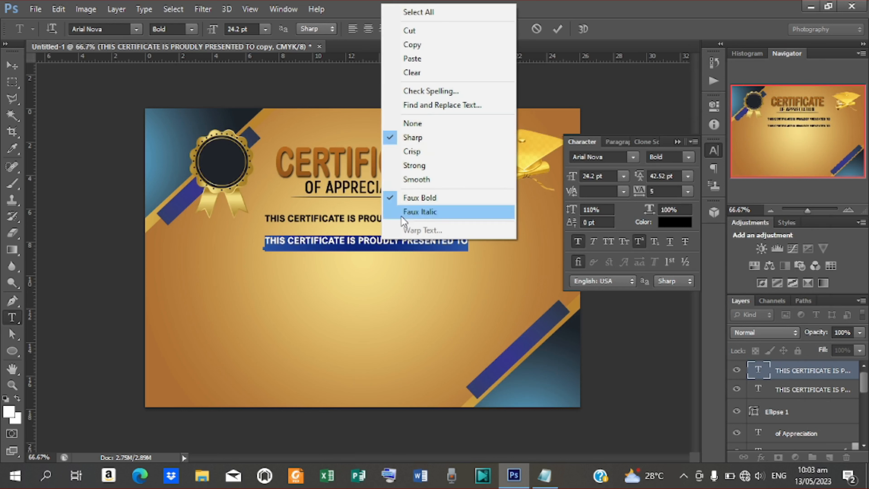
click(423, 61)
click(558, 29)
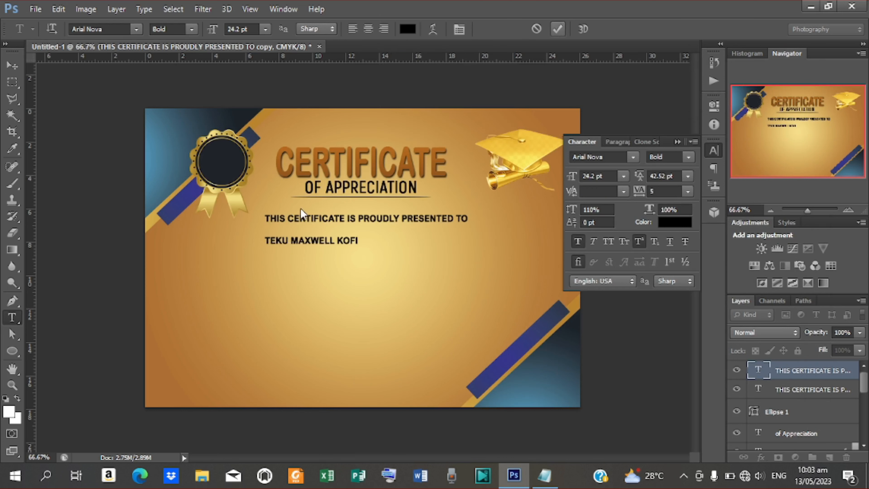
Scale the recipient's name up to about 193% and center it beneath the presentation line
key(v)
drag(361, 246, 398, 270)
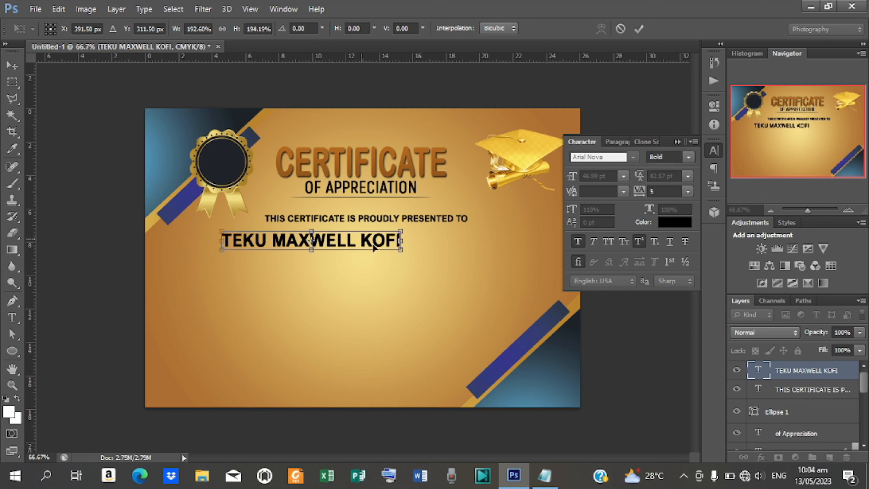
drag(365, 240, 415, 246)
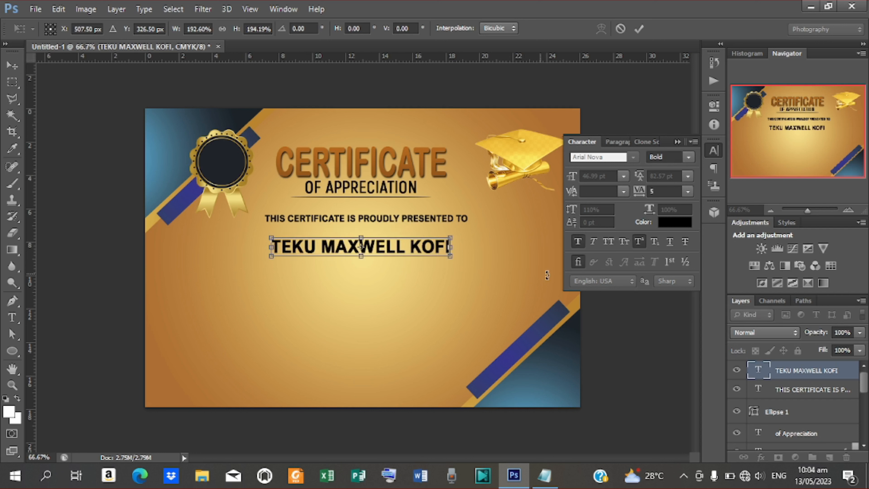
key(Up)
key(Up)
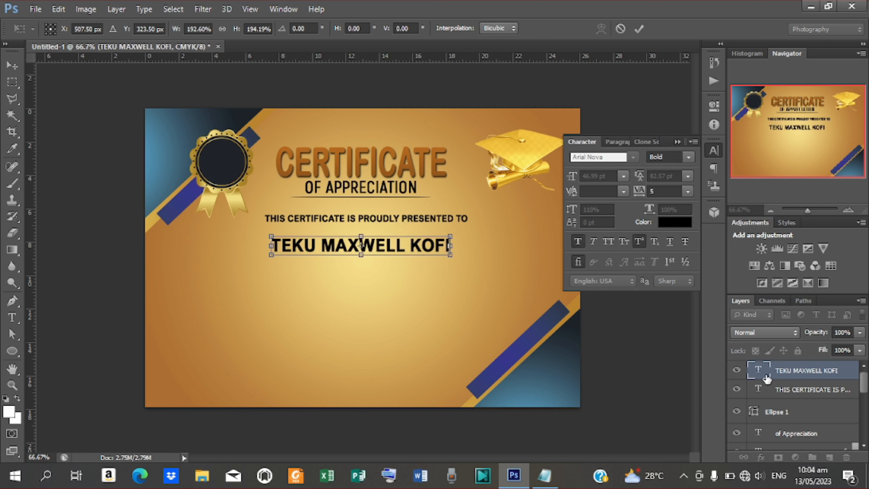
scroll(796, 434, down, 1)
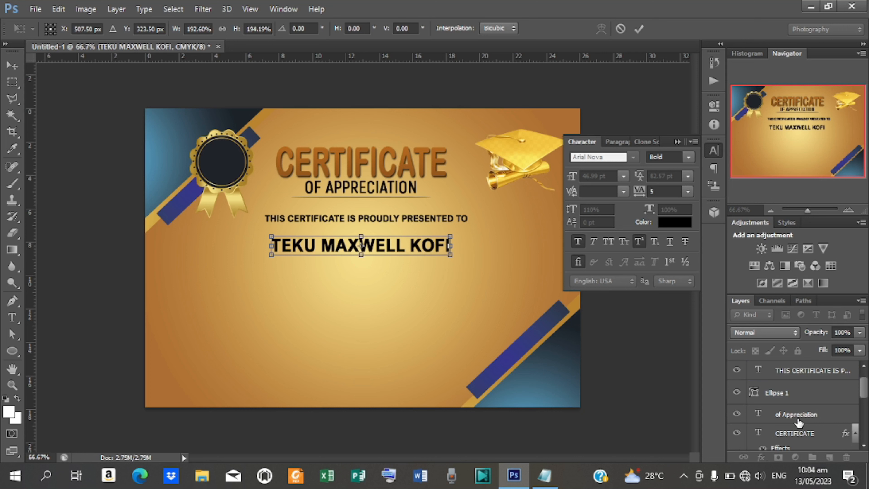
click(637, 30)
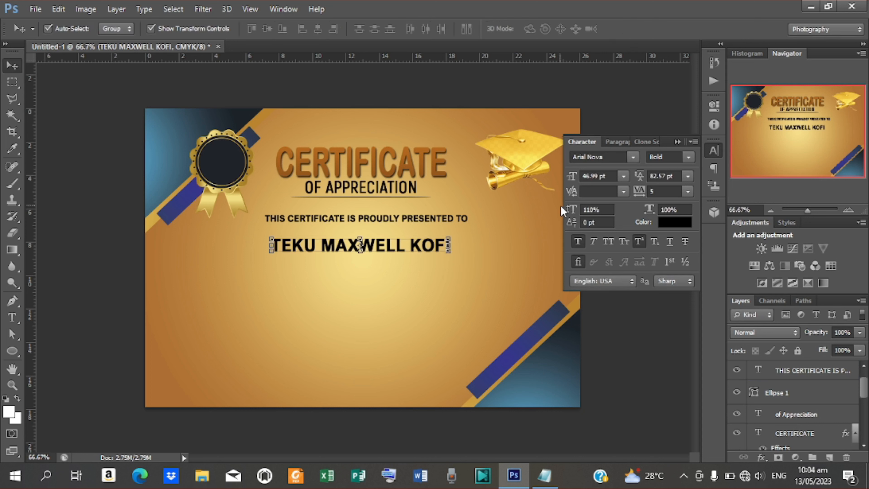
Set the recipient name's vertical scale to 116% and its font to Times New Roman
drag(568, 213, 569, 212)
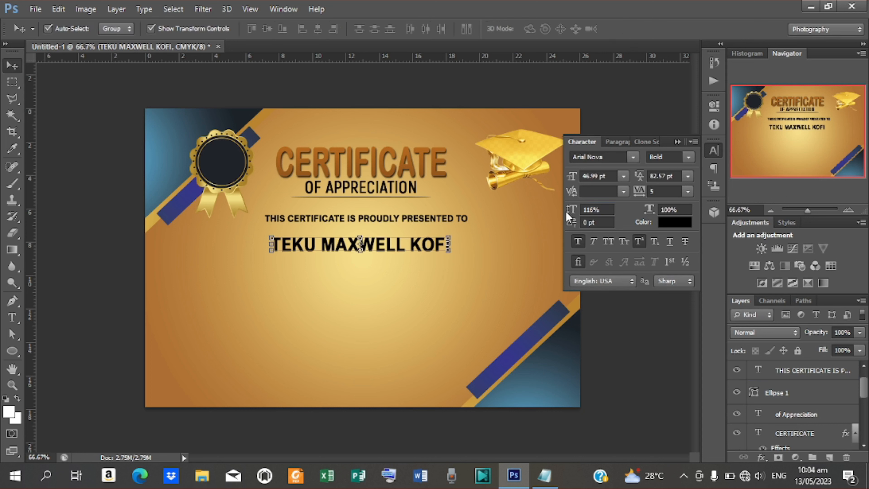
click(635, 158)
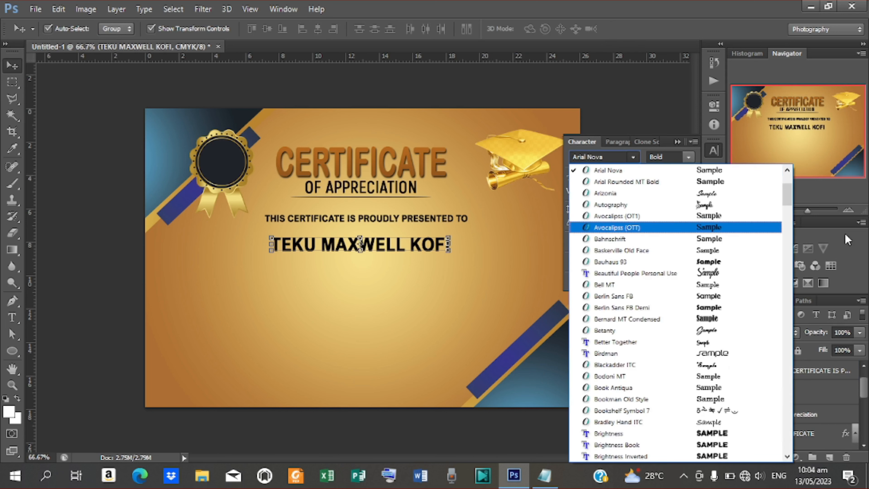
drag(792, 196, 787, 371)
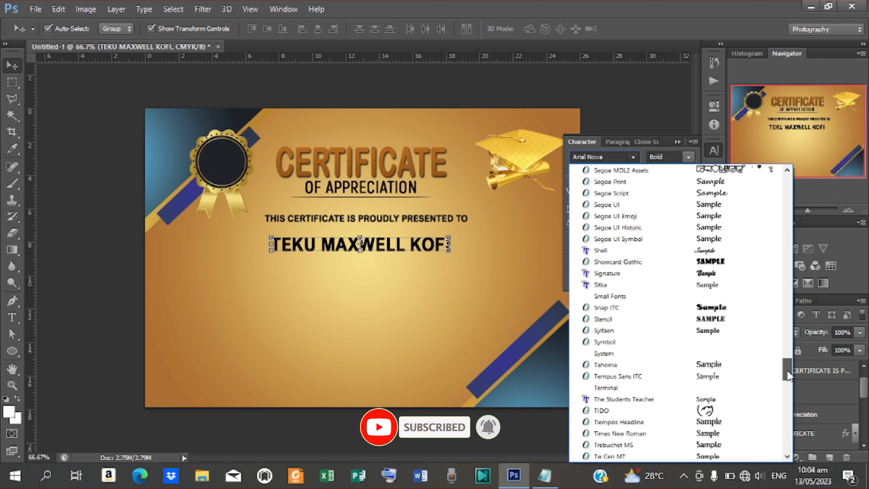
click(750, 433)
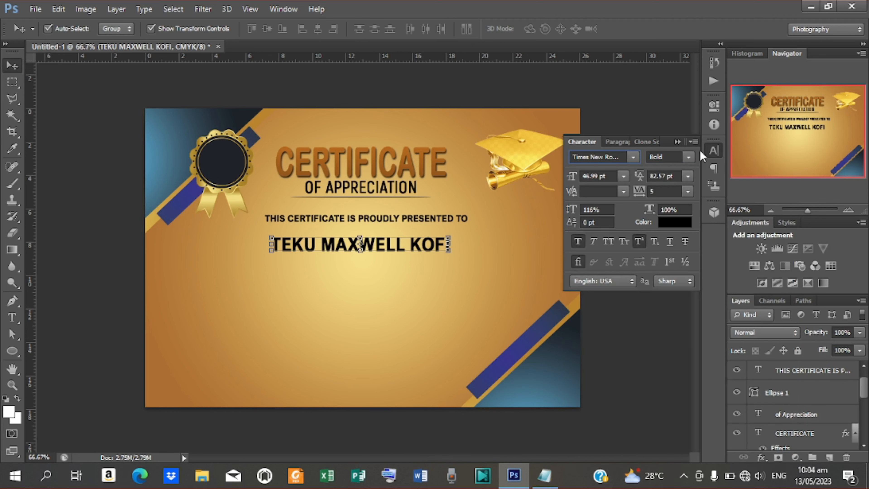
Set the recipient name's font style to Bold Italic and turn off Faux Bold
click(688, 159)
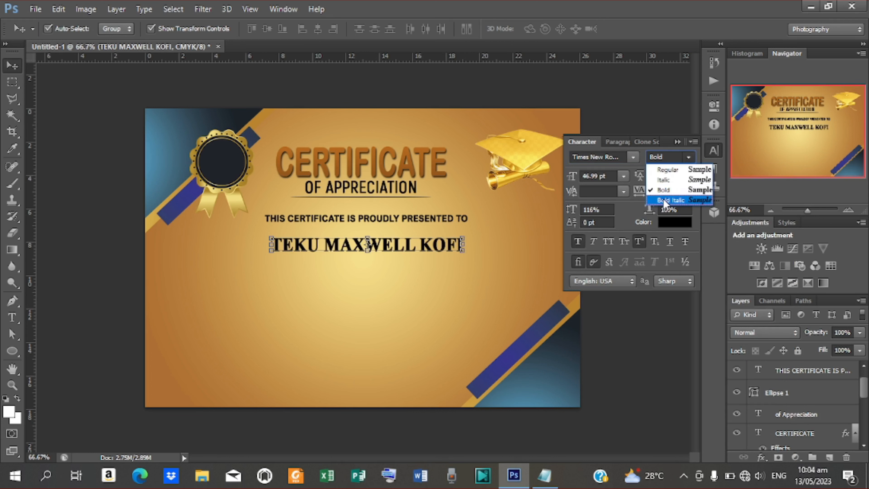
click(663, 181)
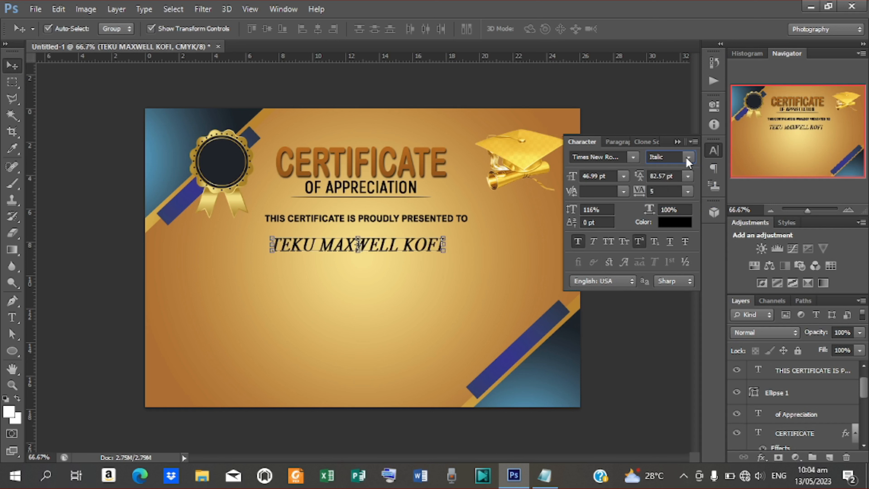
click(687, 158)
click(662, 199)
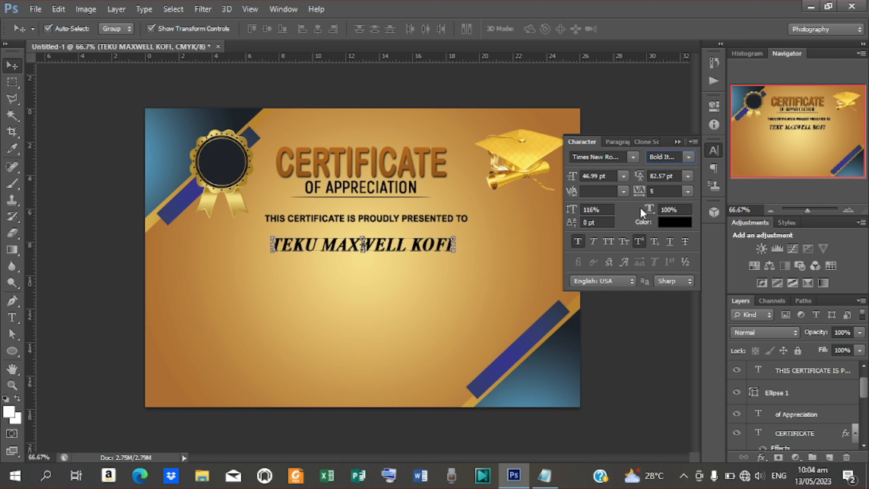
click(578, 241)
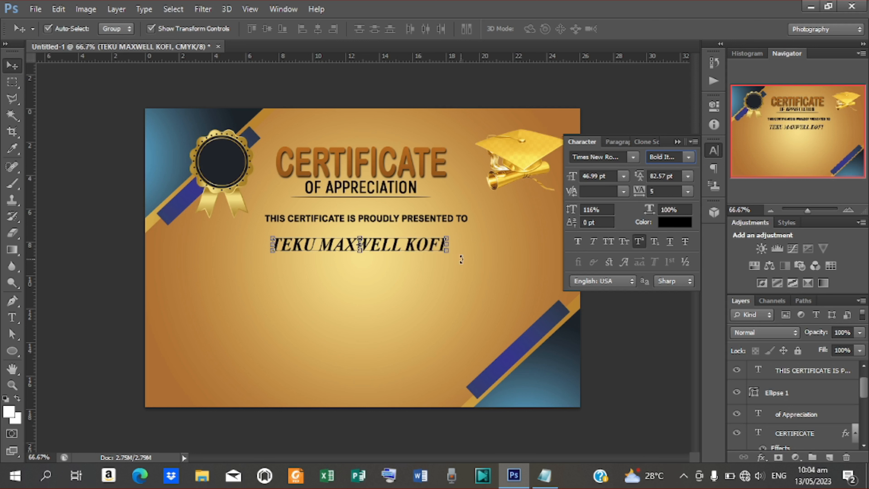
Nudge the recipient's name toward the center, and align all the text layers from it through "CERTIFICATE" with the divider by horizontal centers
drag(420, 247, 424, 241)
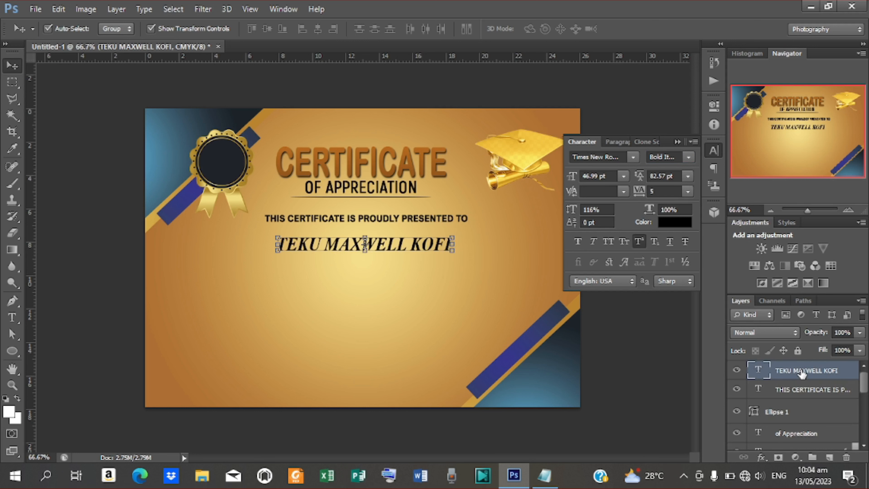
scroll(802, 373, down, 6)
scroll(802, 373, up, 3)
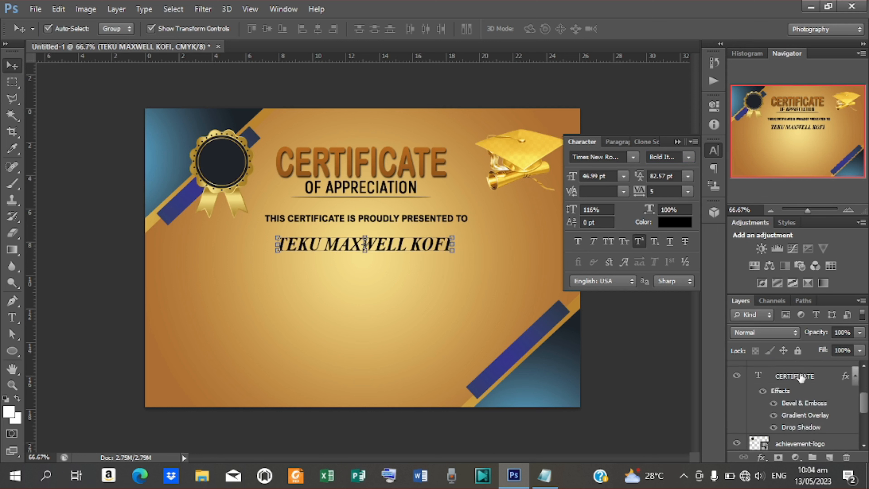
click(800, 377)
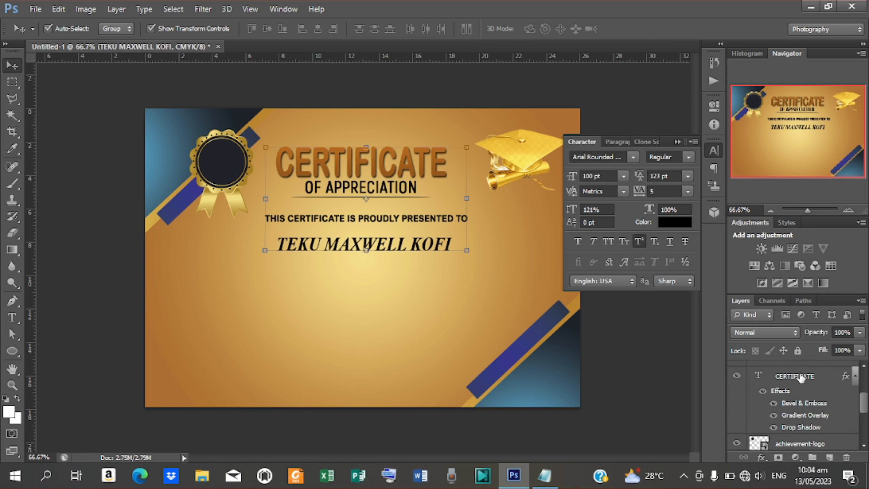
click(317, 29)
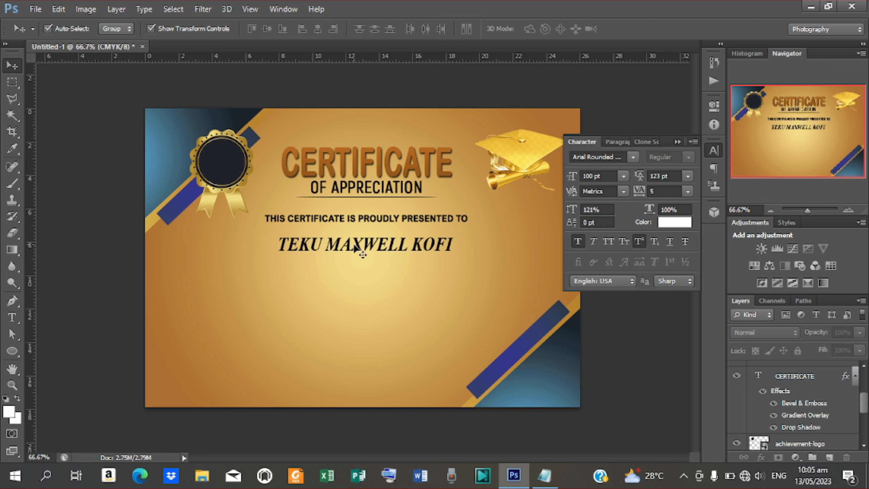
Move the recipient's name slightly down to widen the gap below the presentation line
click(356, 250)
key(shift+Down)
key(shift+Down)
key(shift+Down)
key(shift+Down)
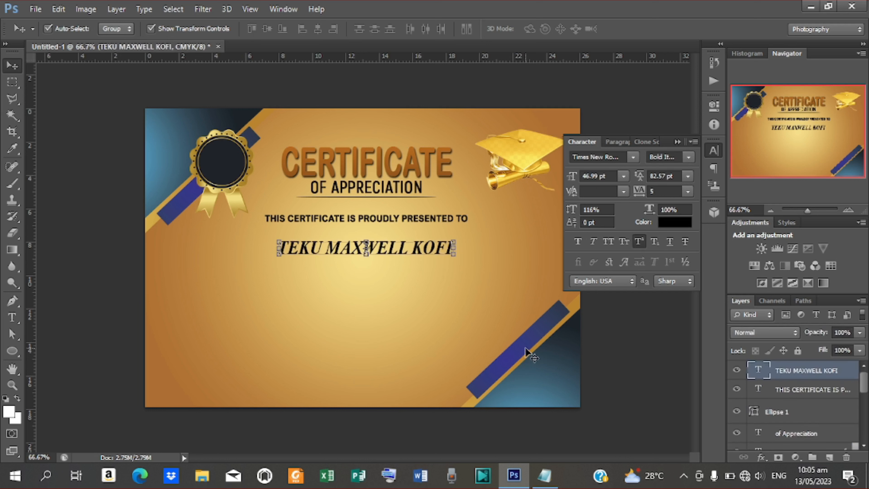
key(shift+Up)
key(shift+Up)
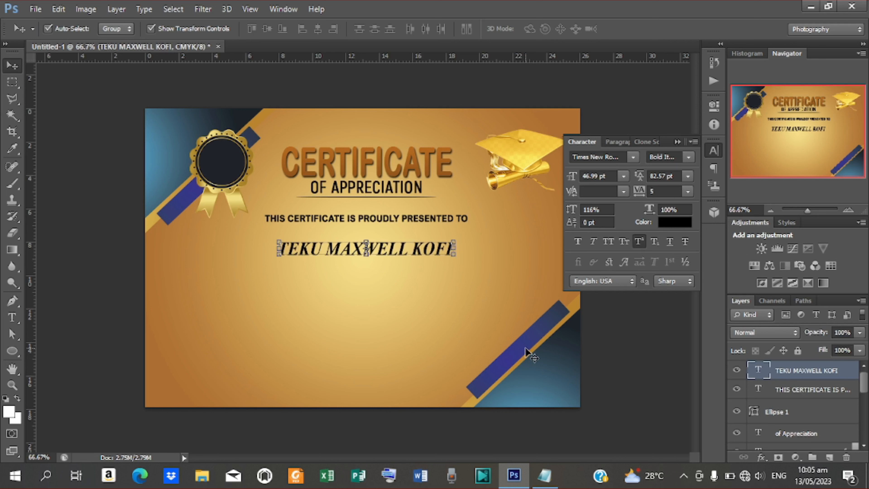
Add a long row of periods as a dotted line beneath the recipient's name and set its font size to 42 pt
click(12, 318)
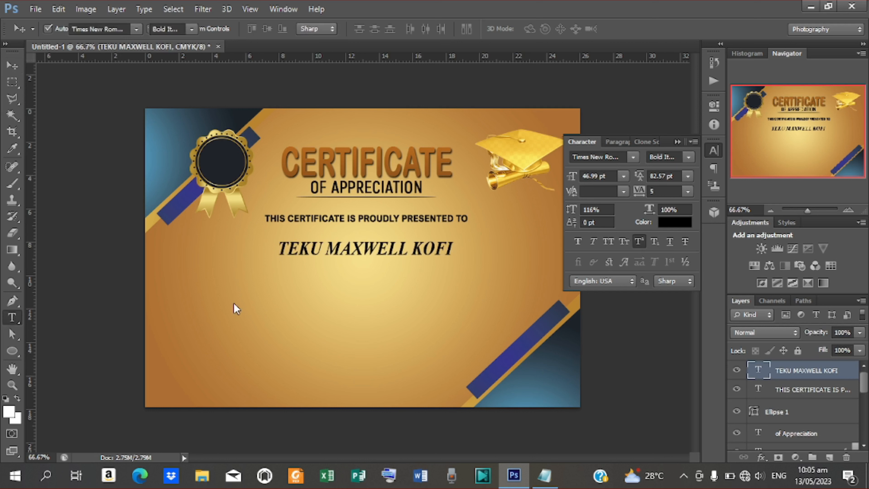
click(270, 279)
text(............................................................)
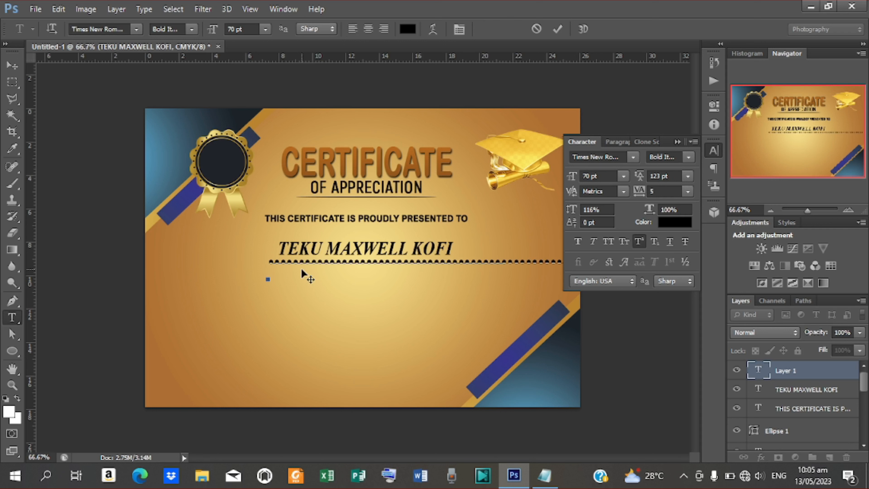
click(557, 29)
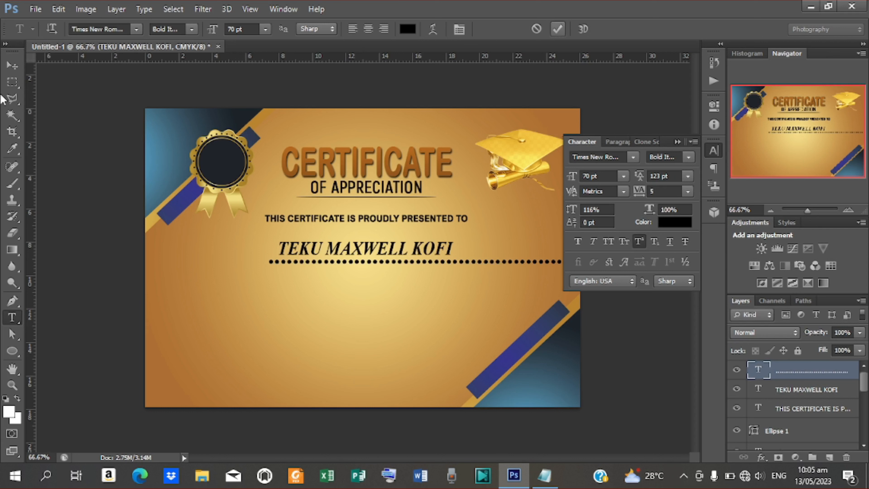
click(12, 65)
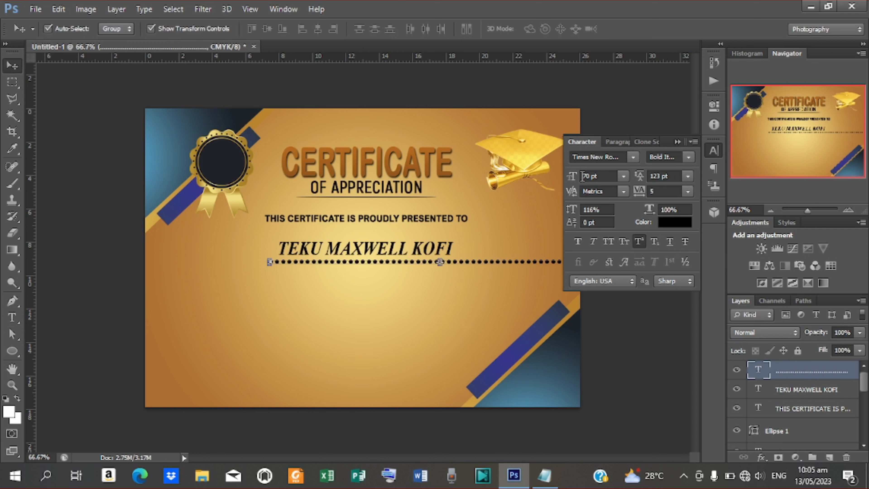
mouse_move(572, 178)
mouse_down()
mouse_move(527, 185)
mouse_move(584, 185)
mouse_up()
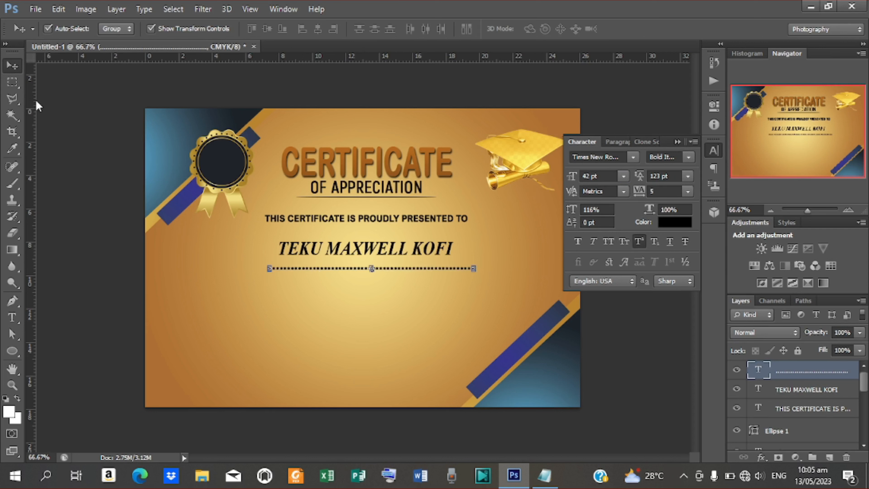
Position the dotted line centered just beneath the recipient's name and set its vertical scale to 101%
drag(421, 273, 412, 259)
key(Down)
key(Down)
key(Down)
key(Down)
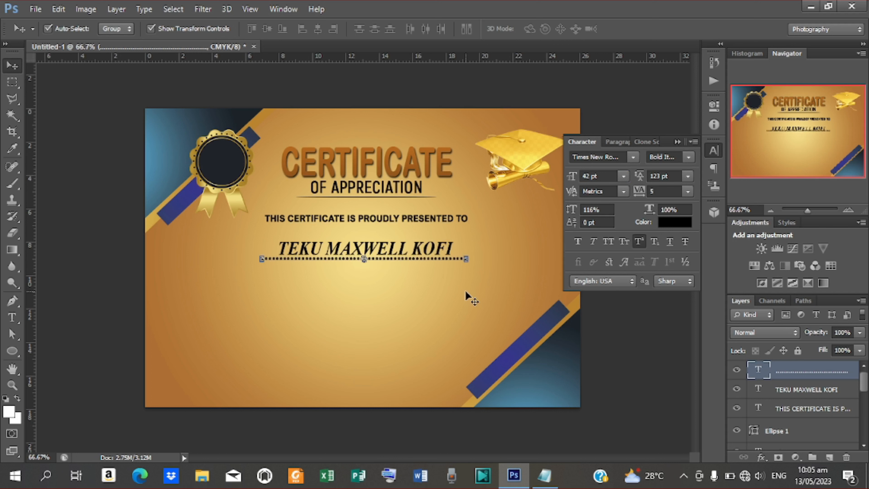
drag(573, 211, 569, 215)
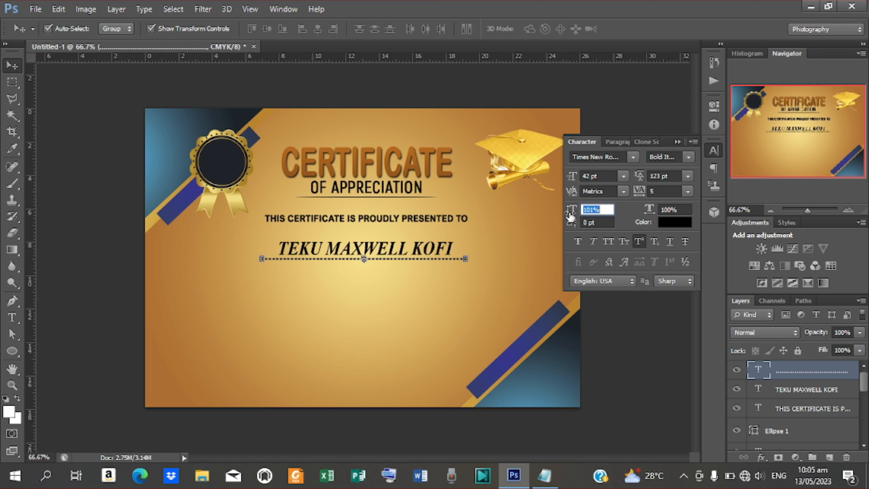
Set the dotted line's vertical scale to 100% and nudge it slightly up toward the recipient's name
key(Up)
key(Up)
key(Up)
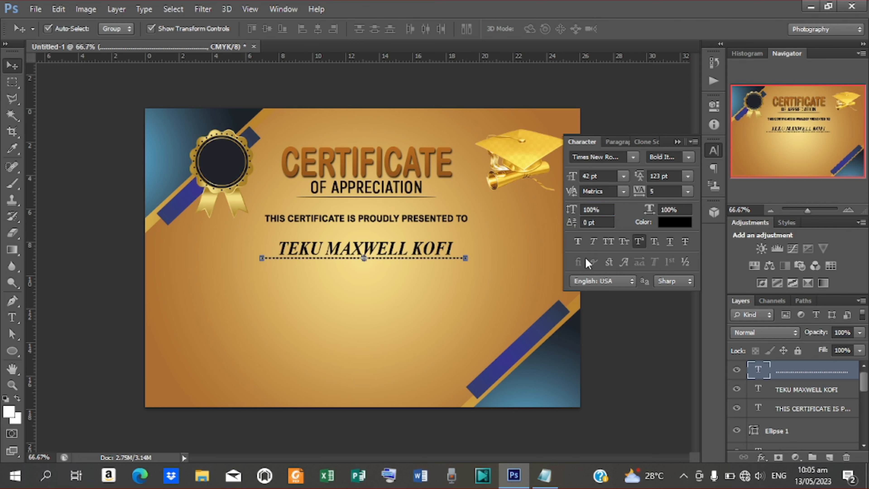
key(Up)
key(Up)
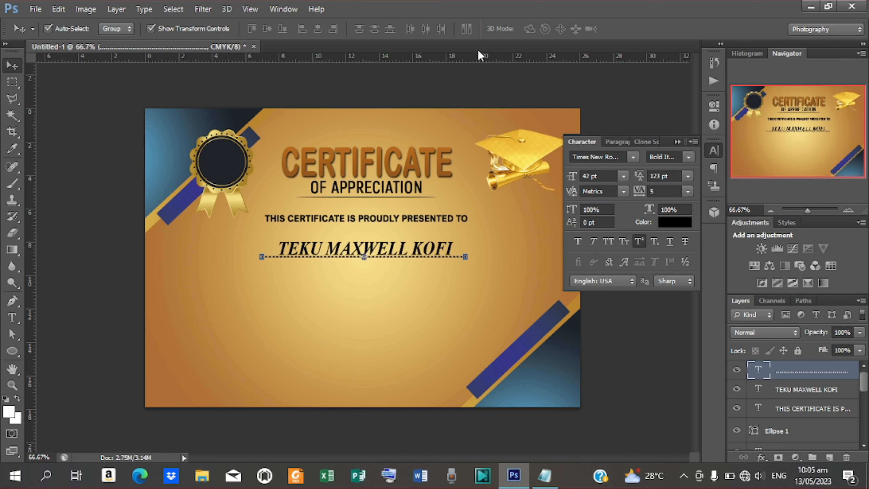
Flatten the dotted line beneath the recipient's name by setting its vertical scale to 80%
key(ctrl+plus)
key(ctrl+plus)
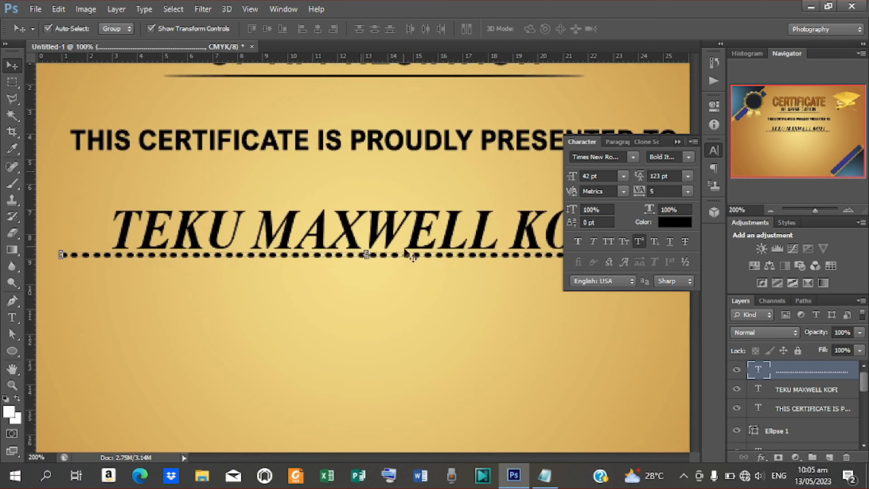
drag(415, 456, 418, 457)
drag(578, 216, 566, 219)
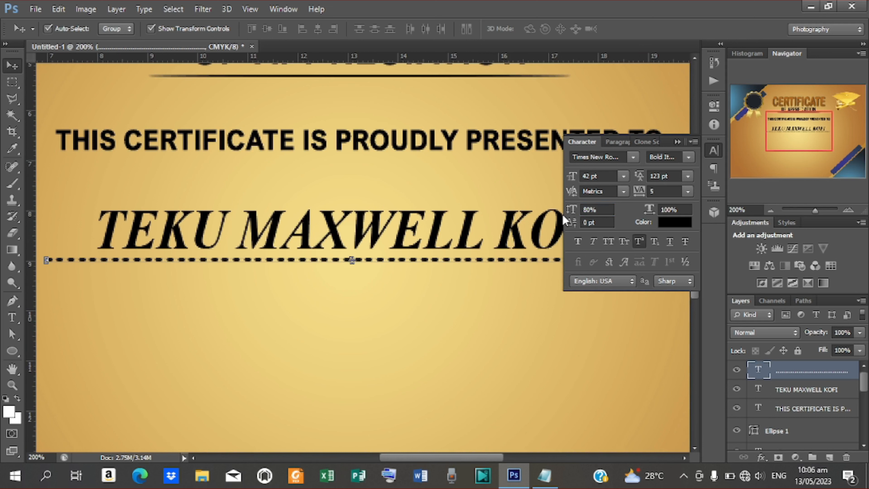
Nudge the flattened dotted line up until it sits directly under the letters of the recipient's name
key(Up)
key(Up)
key(Up)
key(Up)
key(Up)
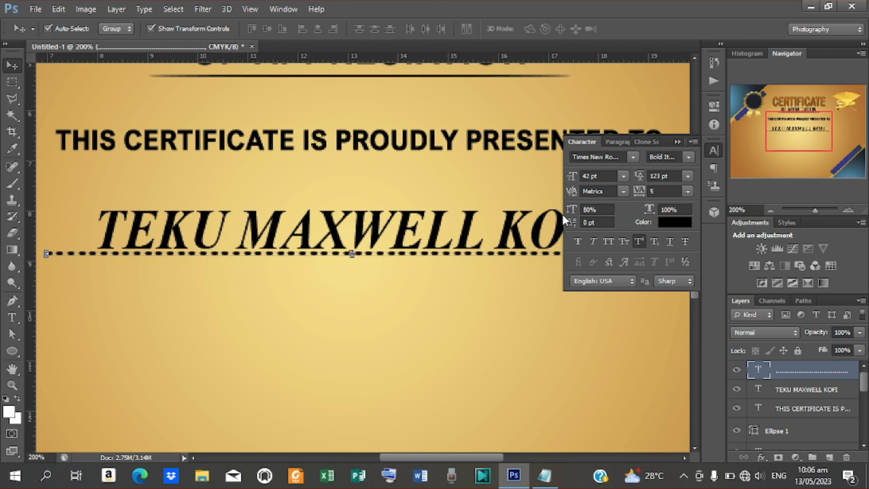
key(Up)
key(Down)
key(Up)
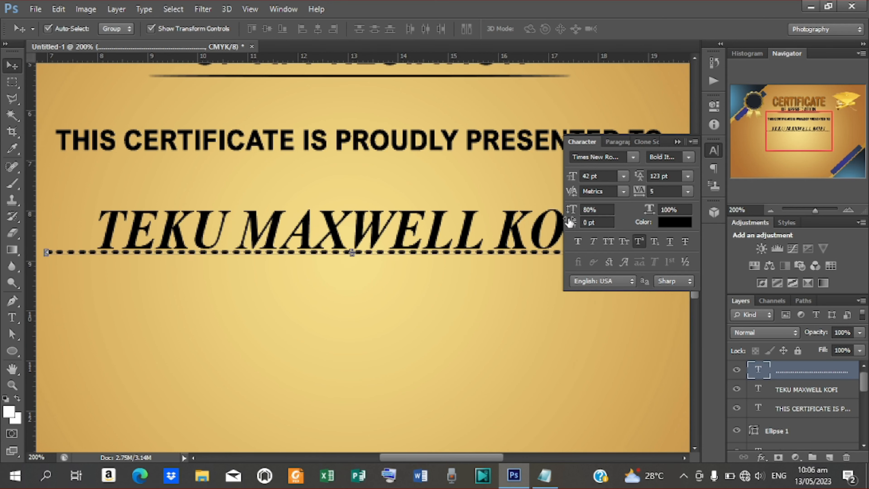
key(Down)
key(ctrl+minus)
key(ctrl+minus)
key(ctrl+minus)
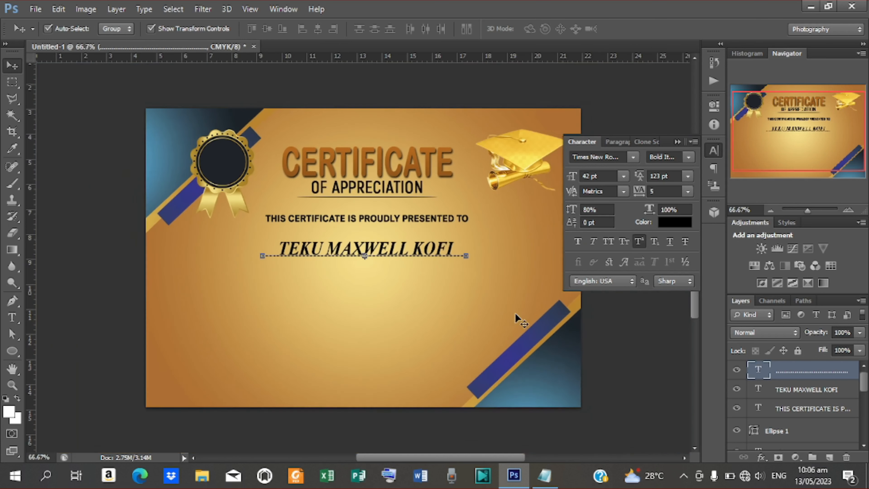
Reduce the recipient's name to a font size of 44.99 pt and deselect it
click(364, 249)
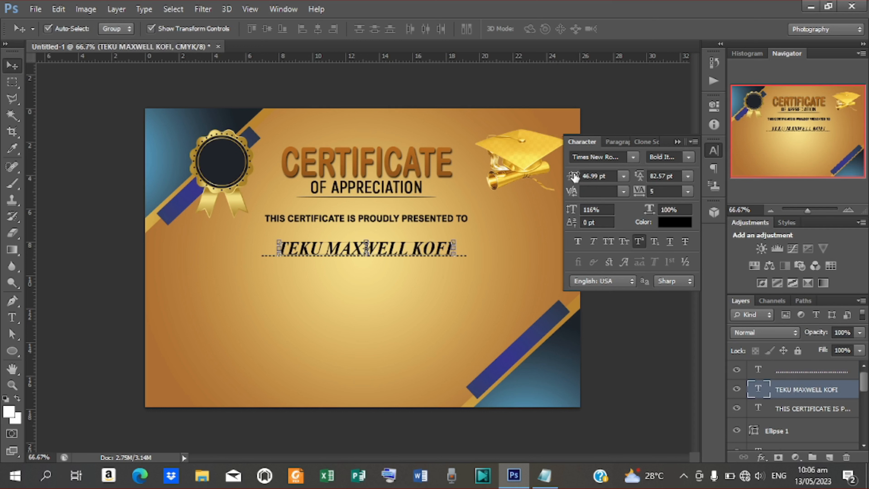
drag(574, 177, 573, 180)
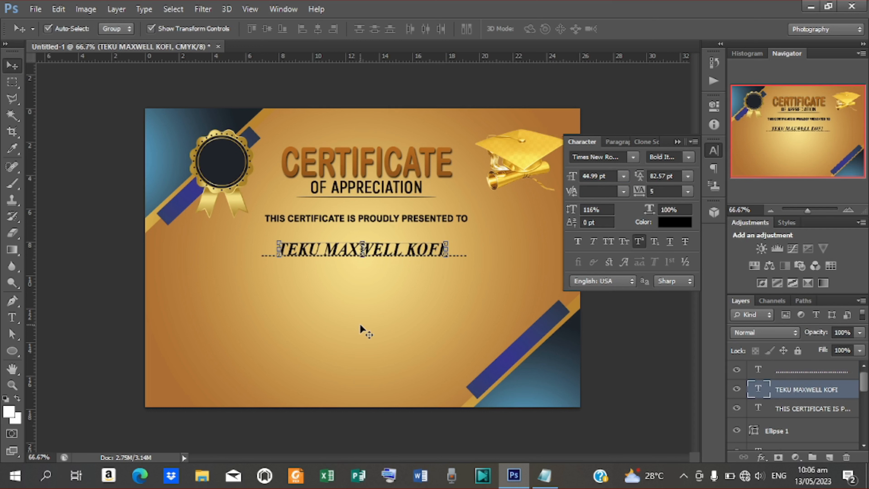
click(618, 312)
Copy the three-line paragraph starting "having pursued the prescribed programme of study" from Notepad and return to Photoshop
key(t)
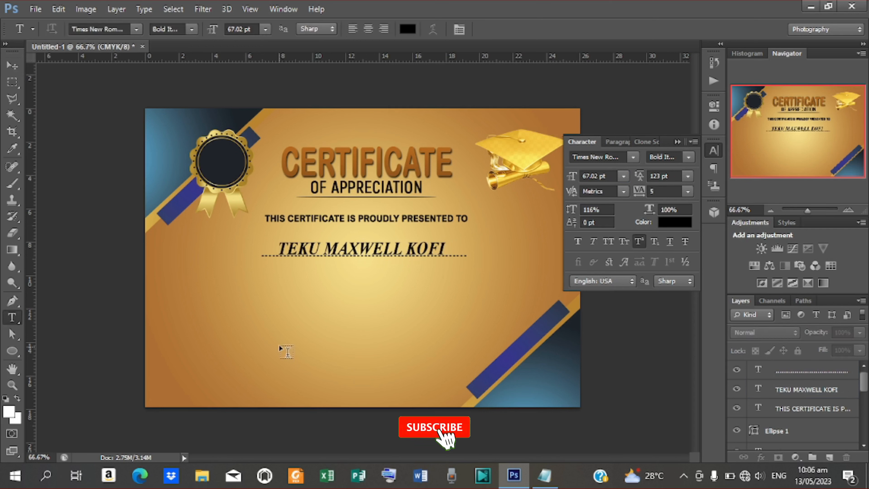
click(249, 300)
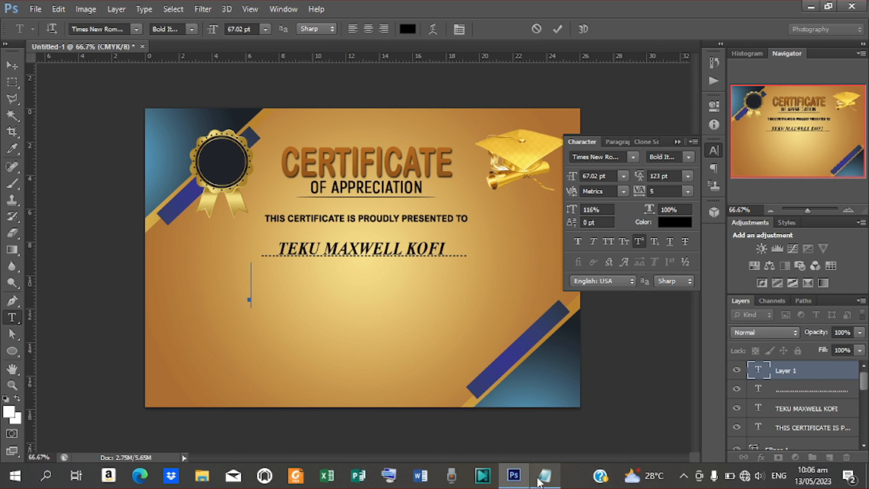
click(544, 475)
drag(182, 194, 647, 228)
right_click(497, 211)
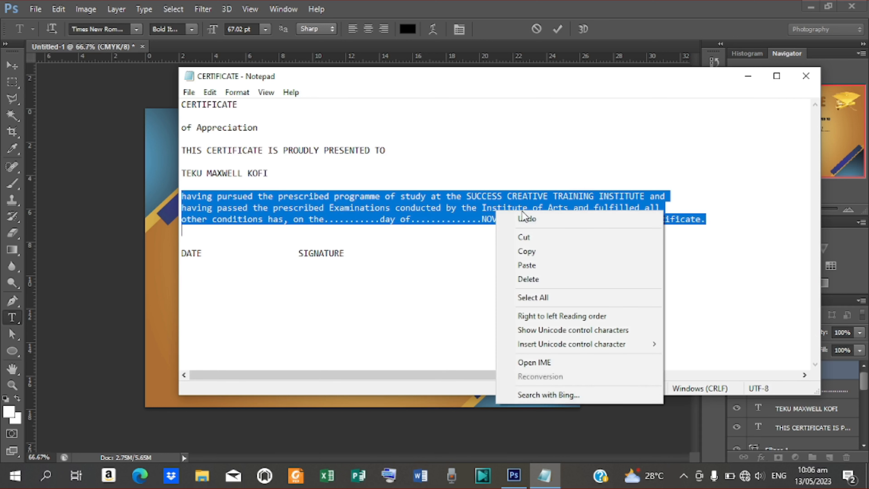
click(551, 254)
click(747, 77)
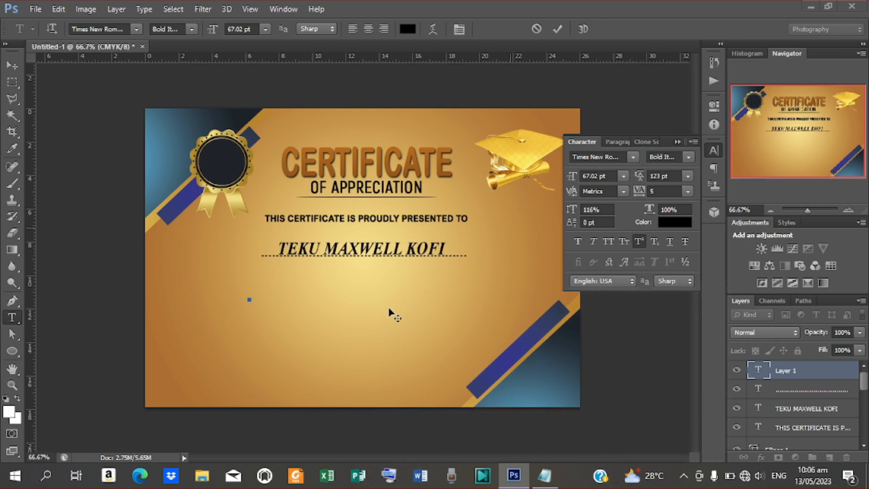
click(558, 29)
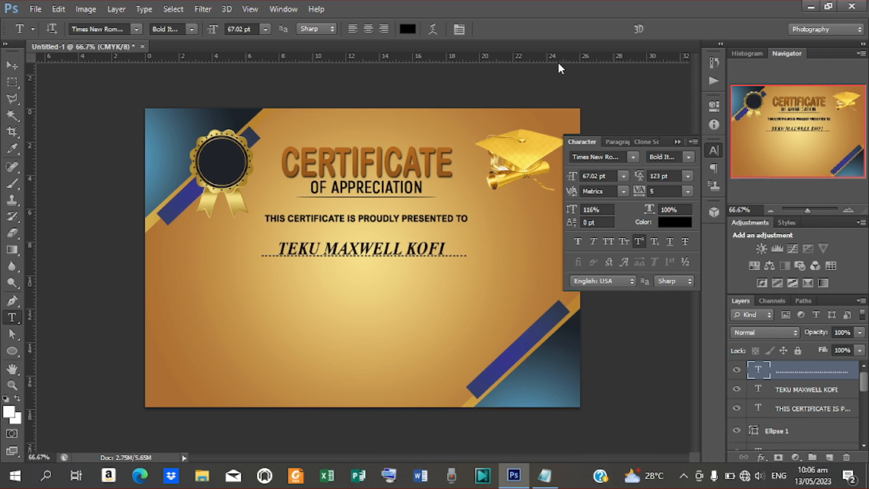
Draw a wide paragraph text box below the dotted line and paste the copied programme text into it
drag(190, 276, 468, 360)
right_click(207, 286)
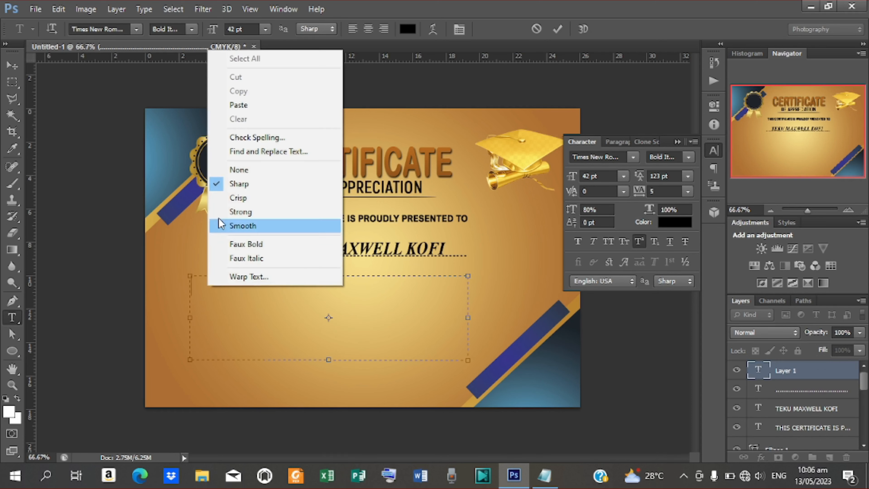
click(258, 108)
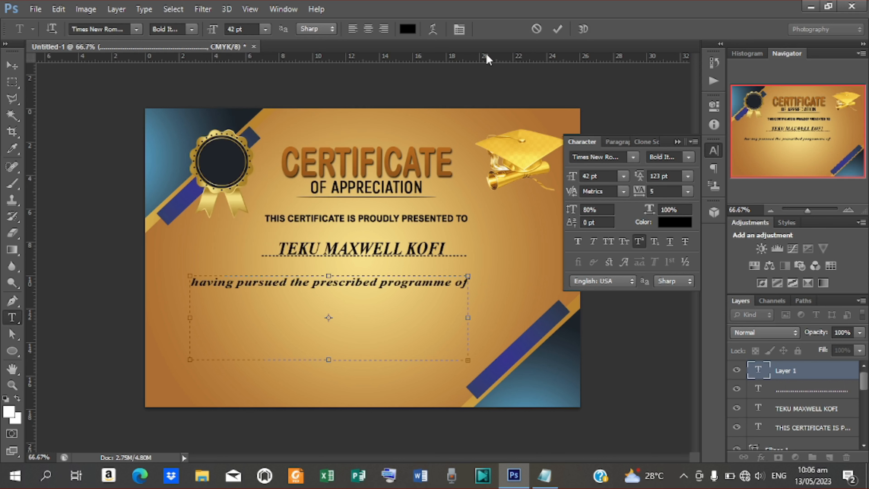
click(557, 29)
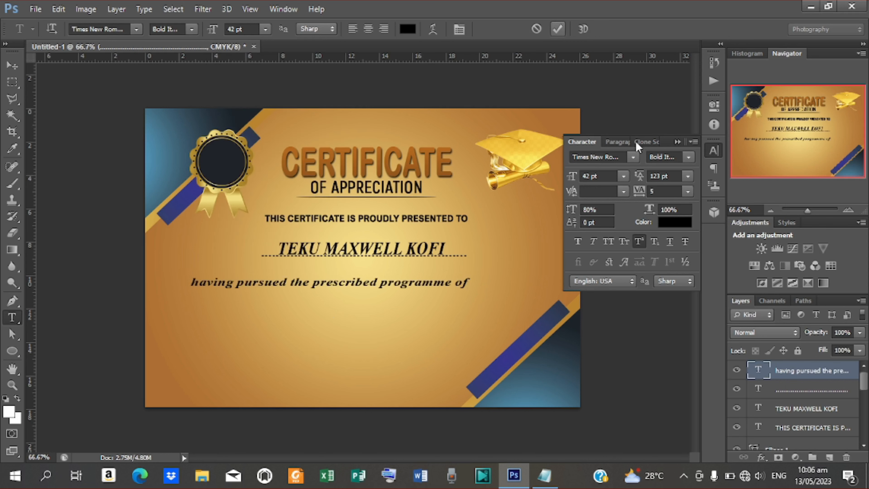
Tighten the leading of the pasted paragraph to 12 pt
click(619, 141)
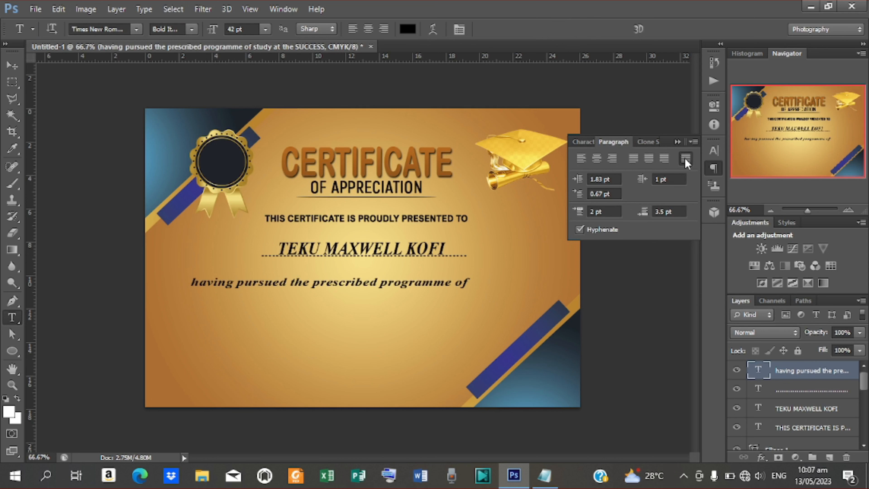
click(581, 141)
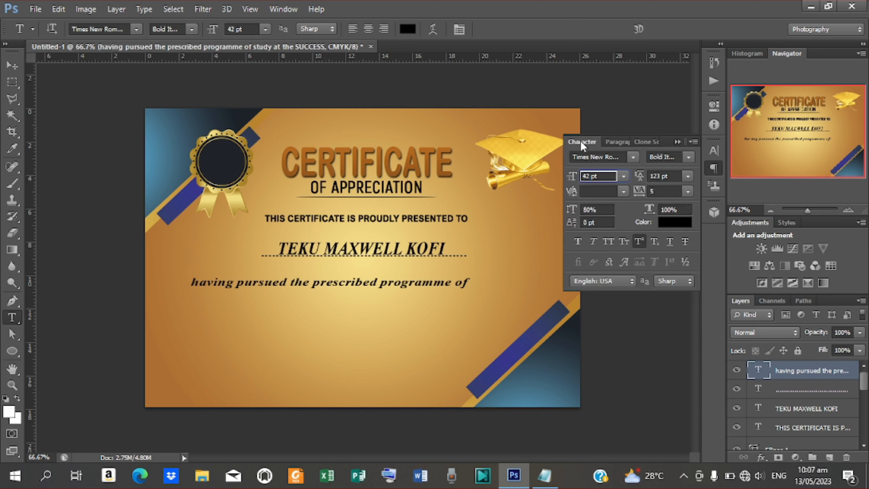
drag(644, 177, 605, 179)
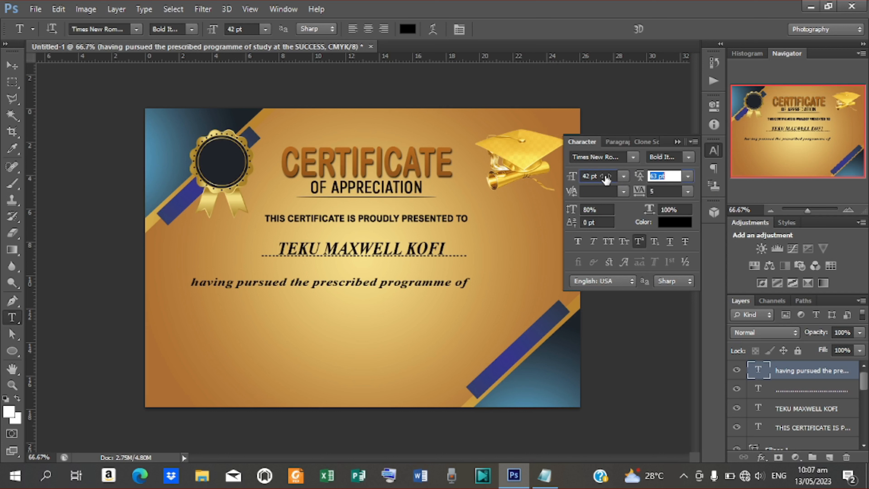
click(597, 177)
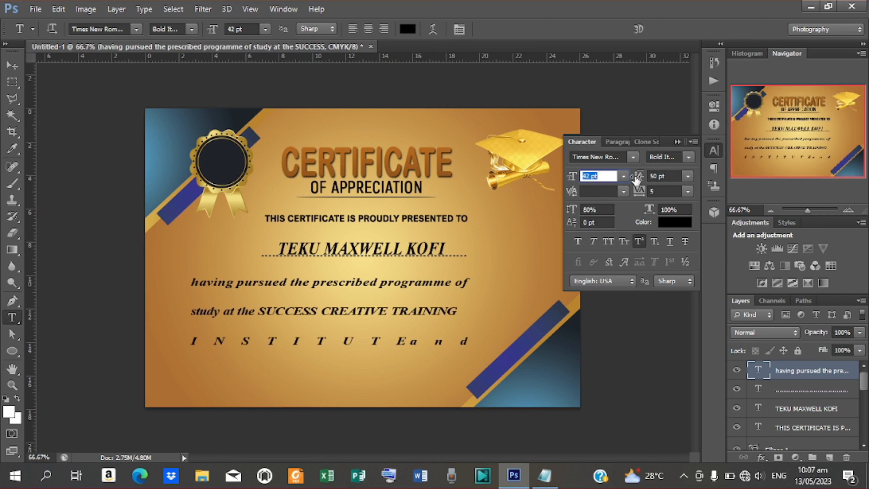
drag(642, 177, 619, 183)
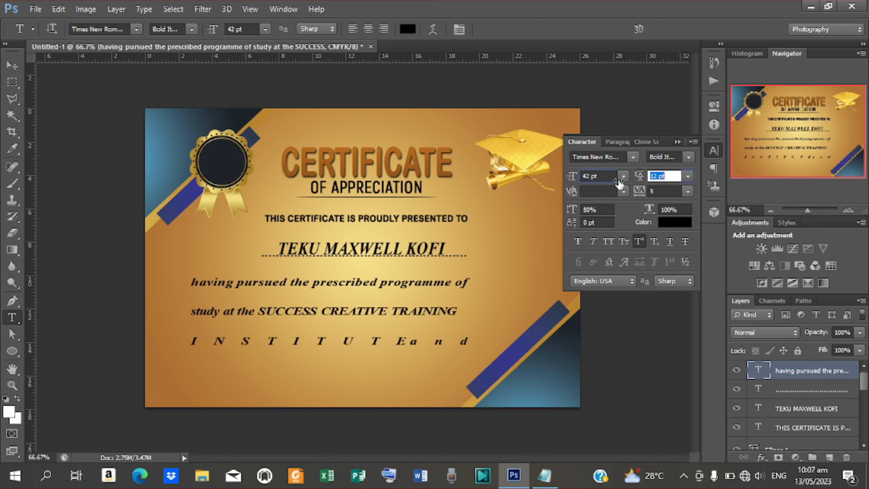
click(618, 180)
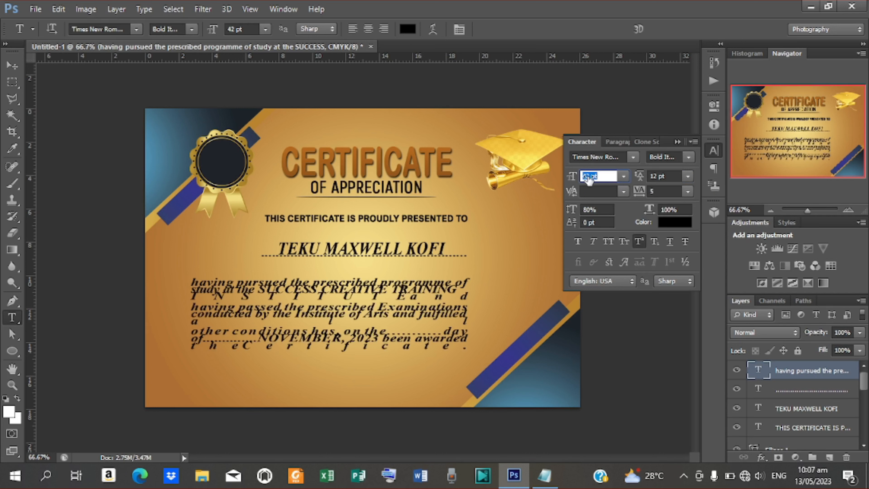
Loosen the paragraph's leading to 15 pt and on to 24 pt
click(640, 180)
key(shift+Tab)
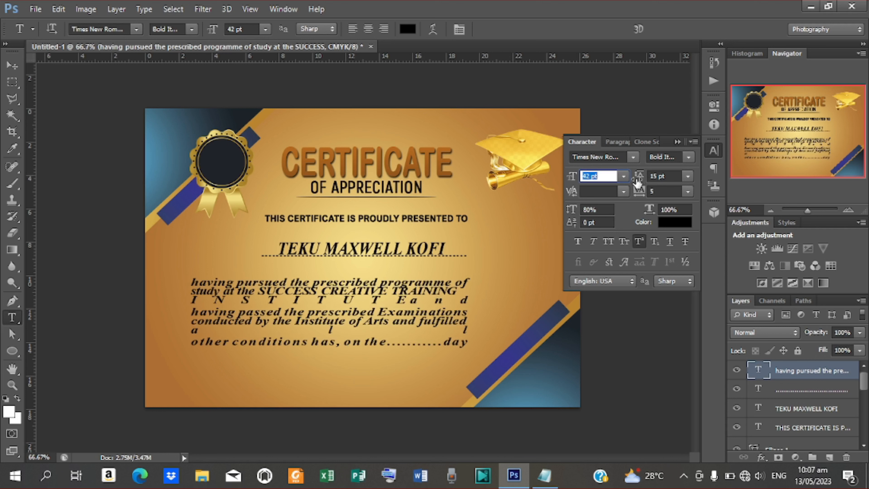
drag(639, 178, 642, 179)
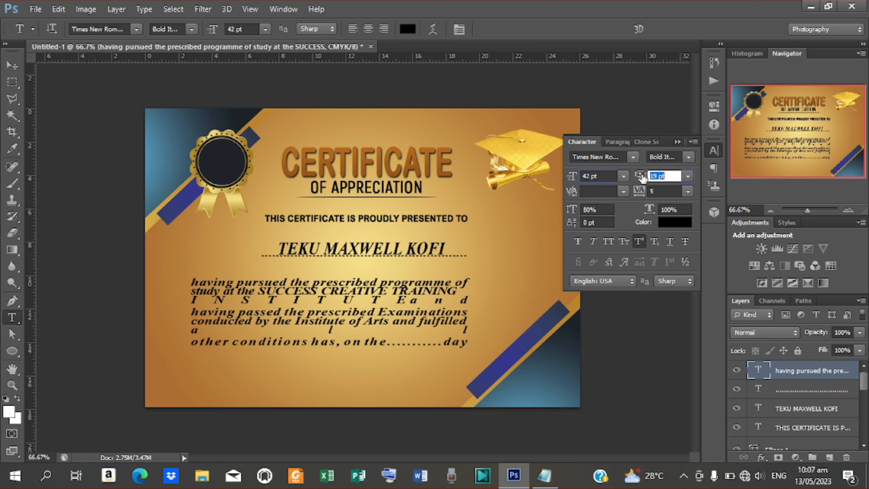
key(shift+Tab)
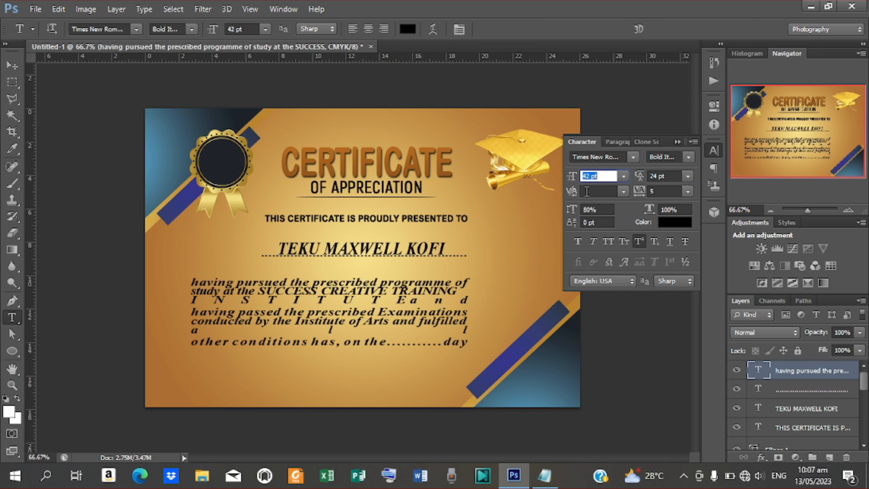
Set the paragraph's font size to 24 pt and its leading to 8 pt
mouse_move(575, 180)
mouse_down()
mouse_move(555, 184)
mouse_move(578, 184)
mouse_up()
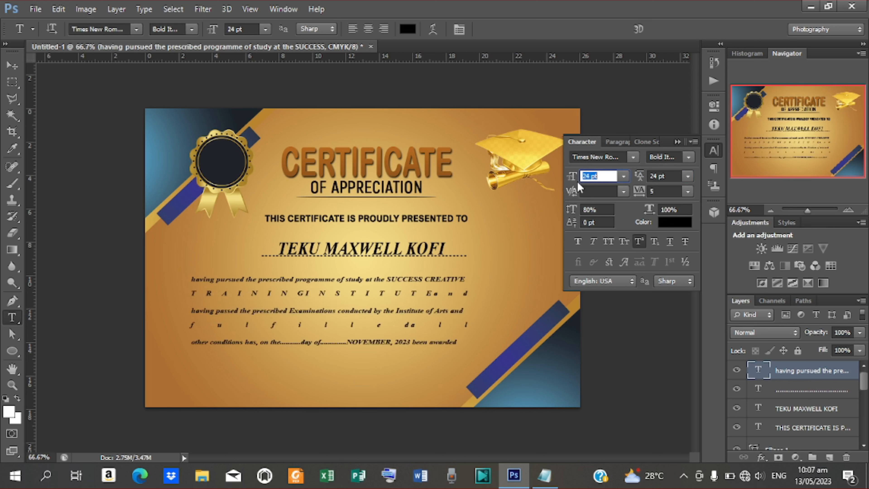
drag(636, 180, 637, 183)
key(shift+Tab)
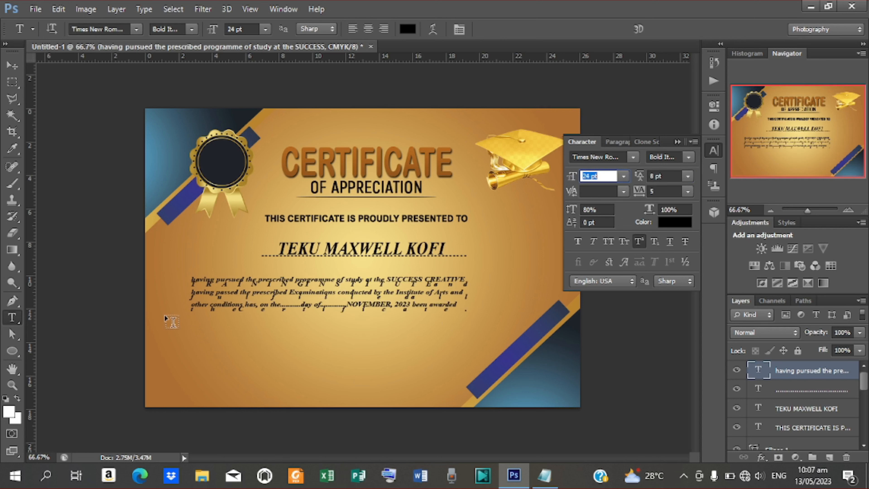
Set the paragraph's font size to 37 pt and its leading to 14 pt
drag(573, 181, 578, 183)
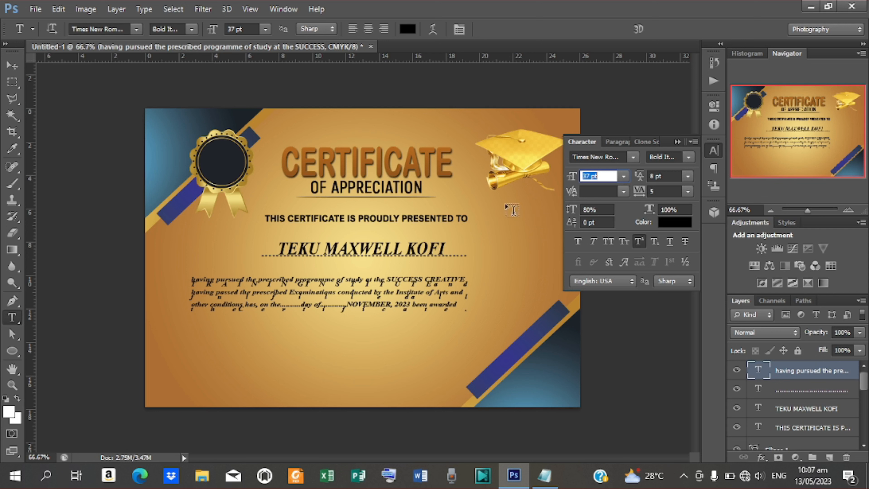
click(639, 177)
key(shift+Tab)
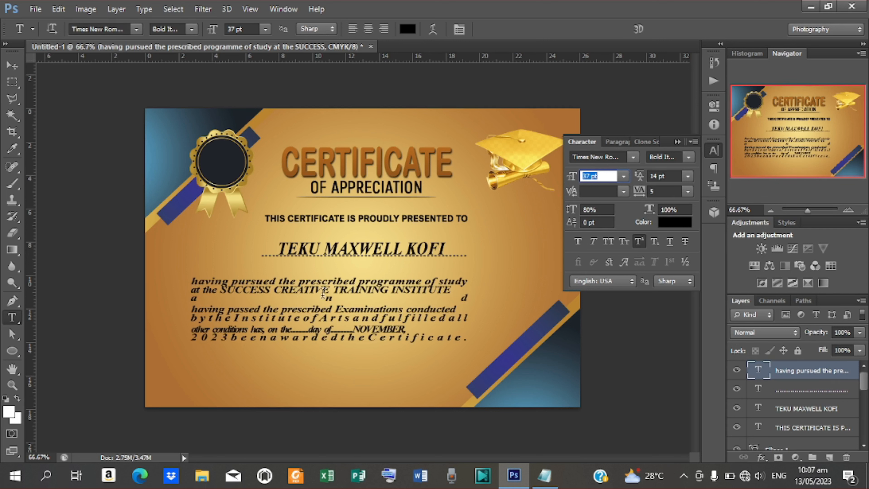
Remove the line breaks before "having passed" and "other conditions" in the paragraph, and set the tracking to 0
click(191, 312)
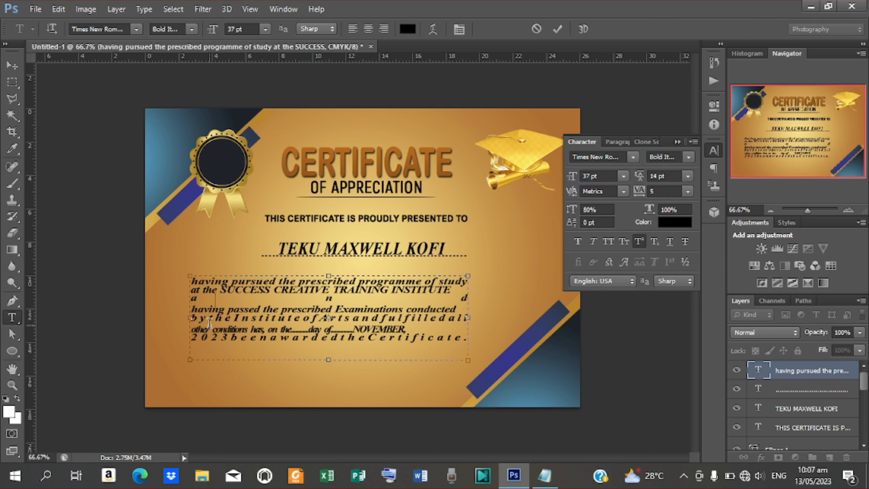
key(BackSpace)
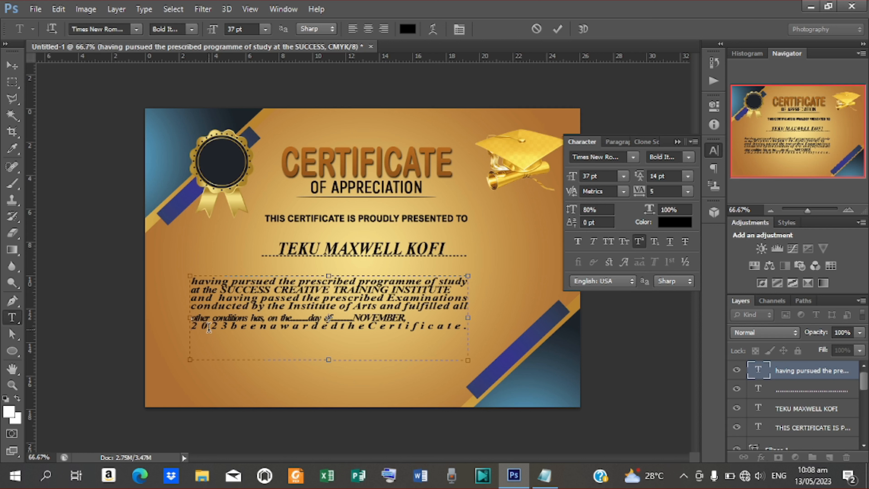
key(BackSpace)
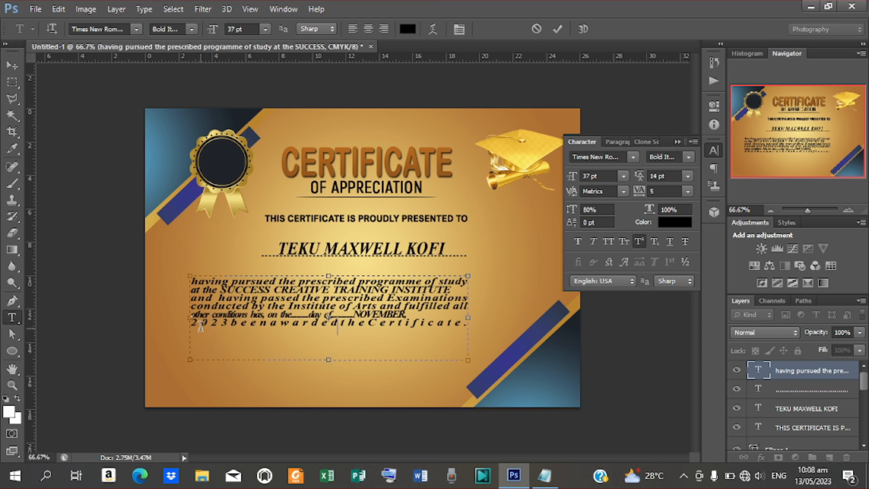
key(BackSpace)
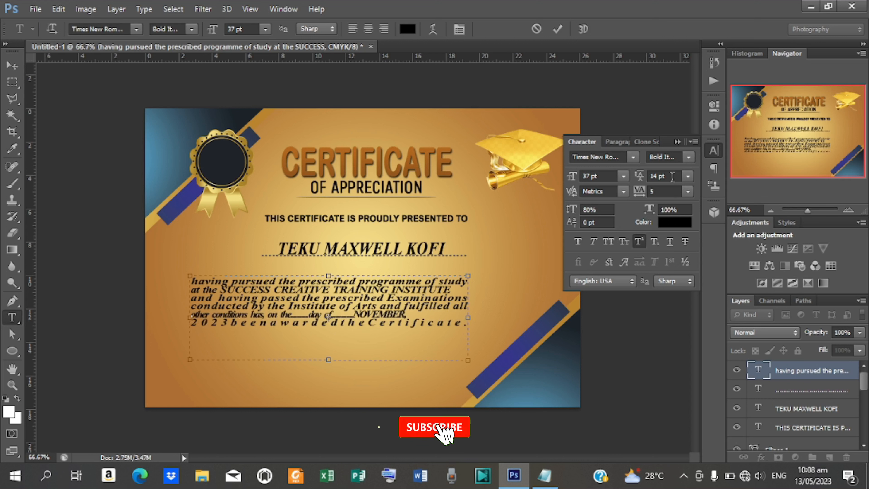
click(686, 192)
click(668, 295)
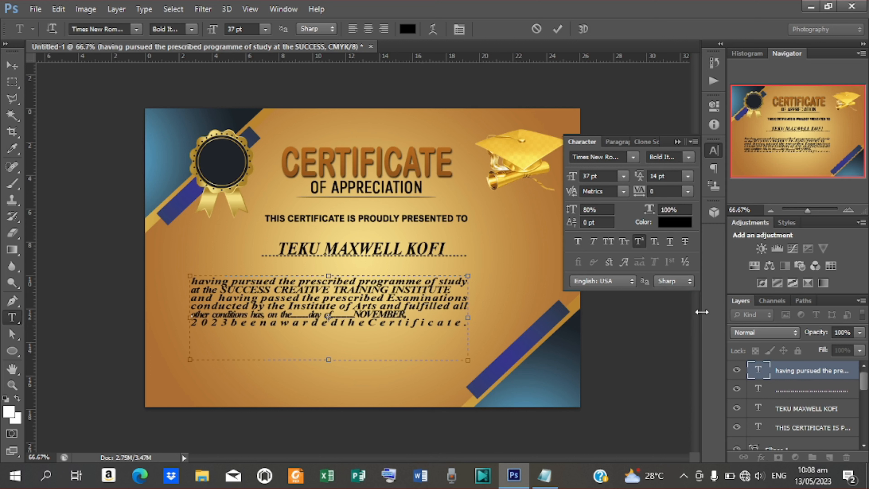
Set the whole paragraph's tracking to 0 and its font style to Regular
click(557, 29)
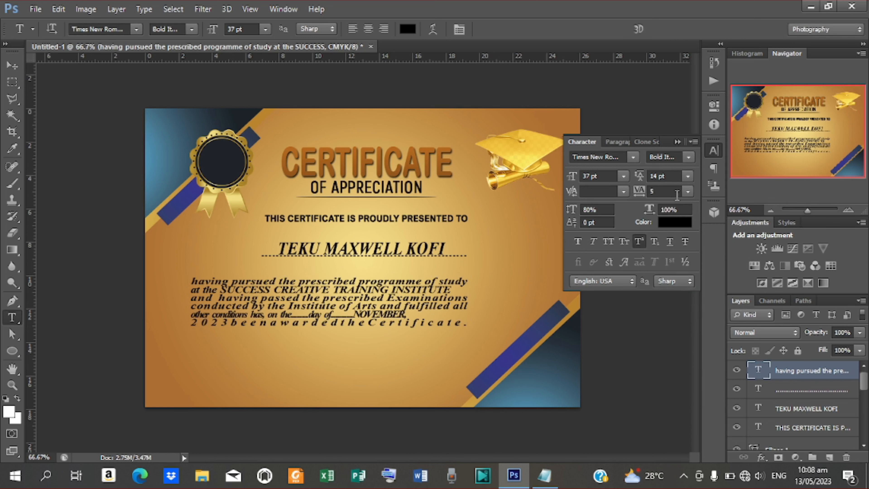
click(686, 191)
click(681, 294)
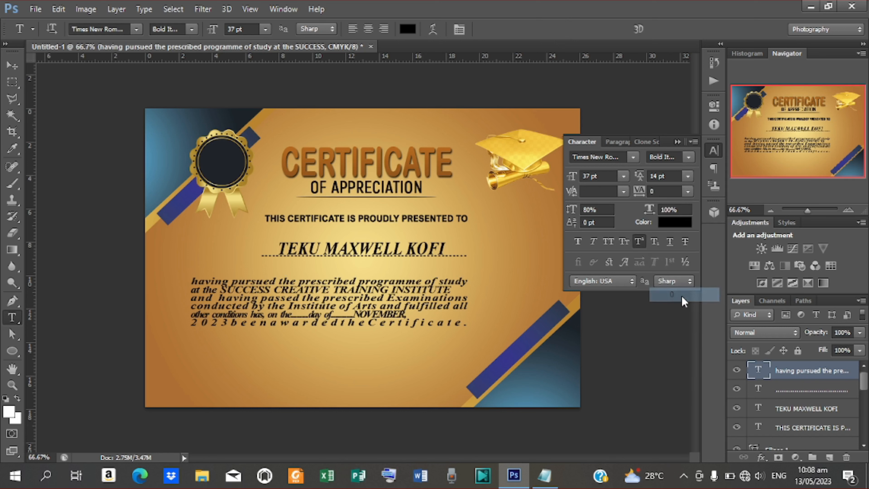
click(689, 157)
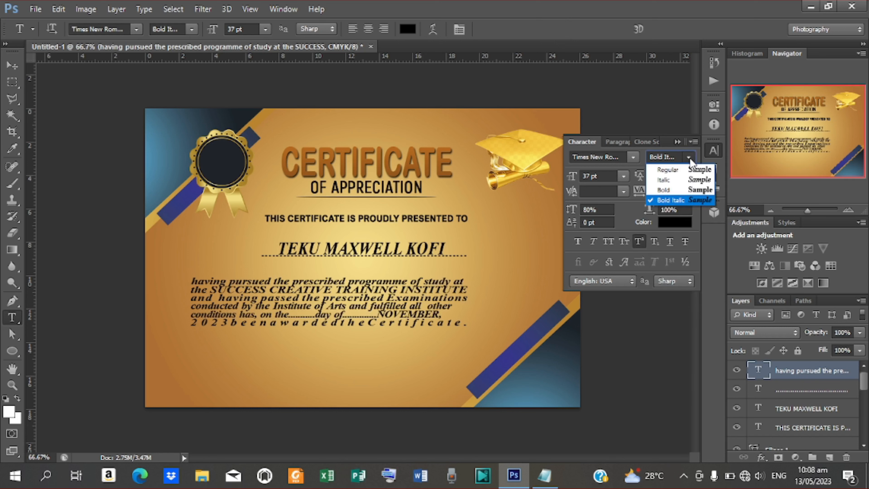
click(673, 169)
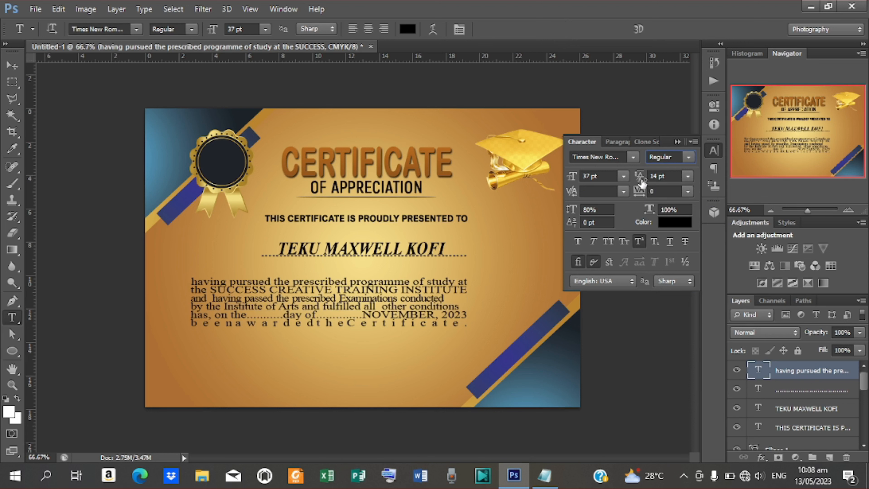
Set the paragraph's leading to 18 pt
drag(639, 176, 638, 184)
text(18)
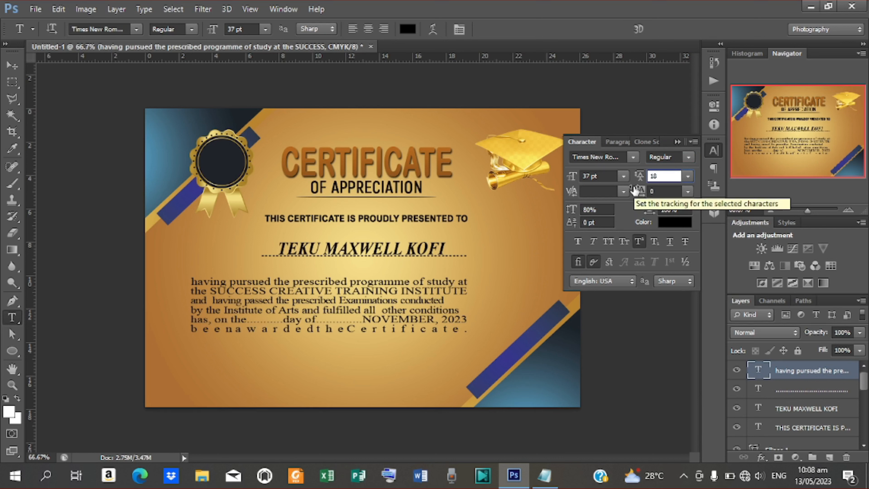
key(Return)
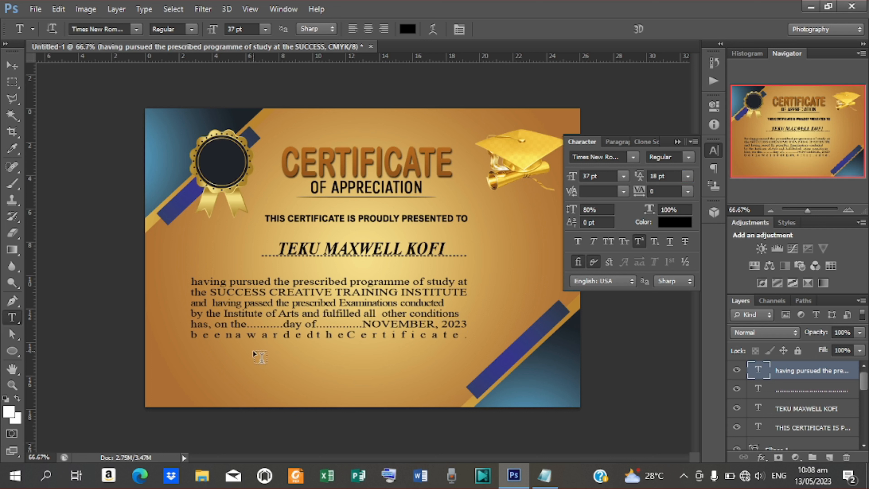
click(234, 336)
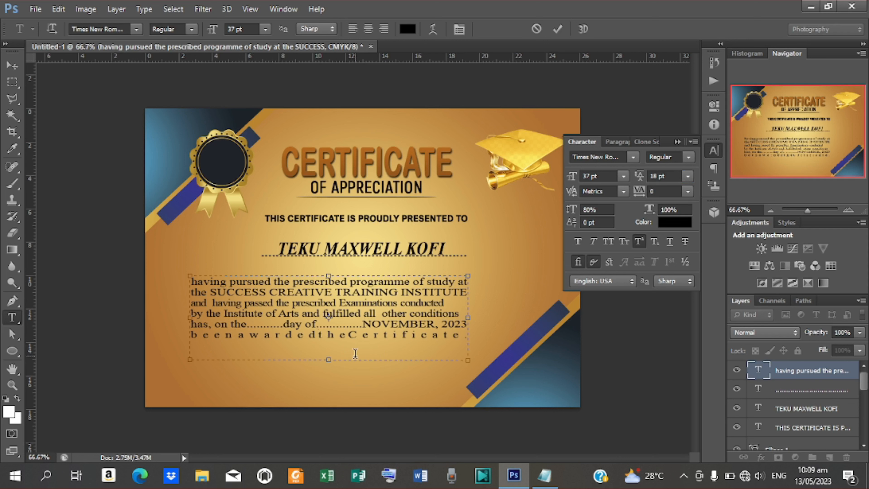
click(206, 348)
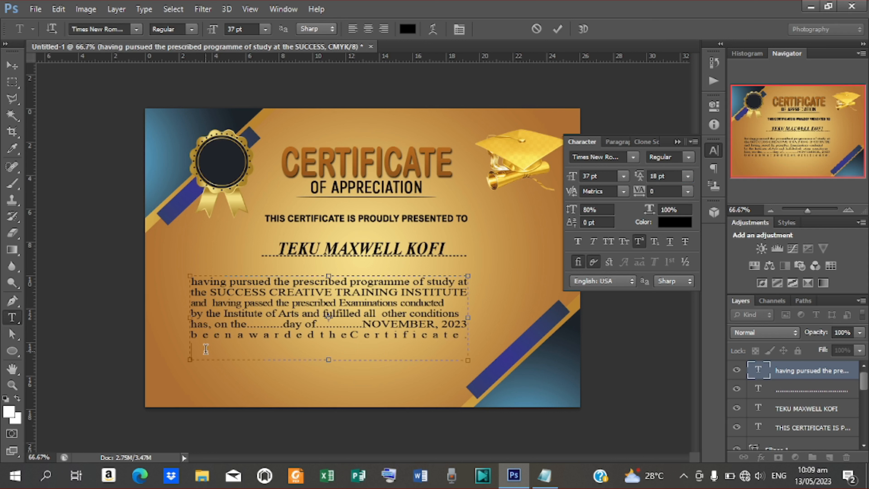
text(werff)
click(200, 360)
key(BackSpace)
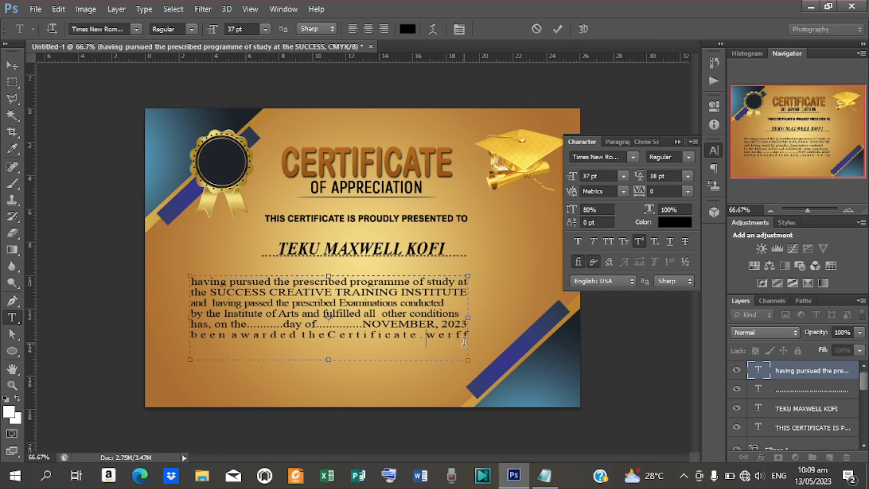
drag(427, 338, 485, 343)
key(BackSpace)
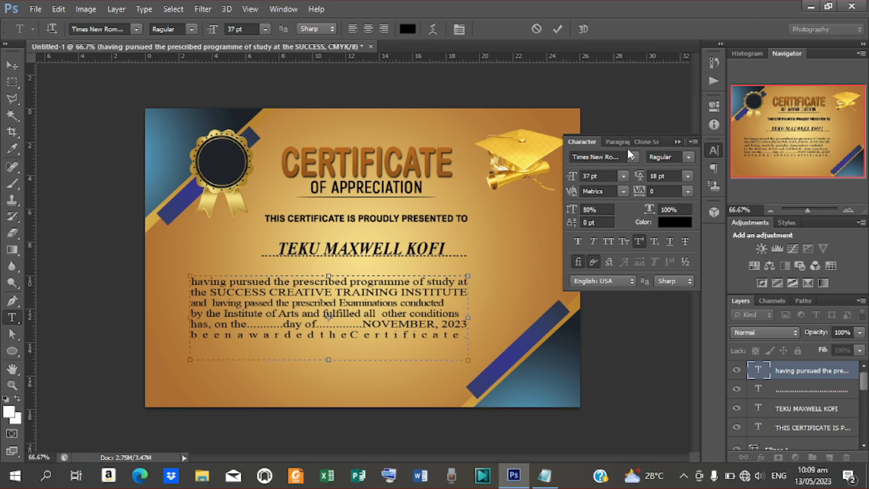
Justify the paragraph with its last line aligned left
click(621, 143)
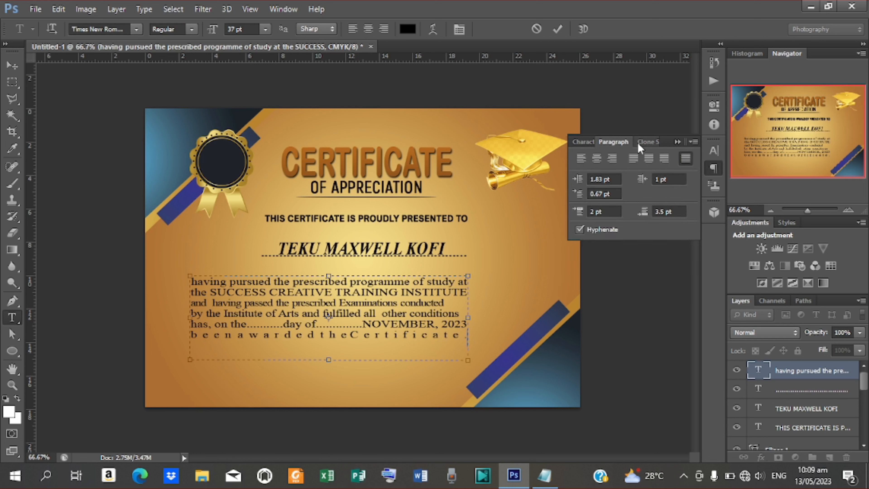
click(634, 160)
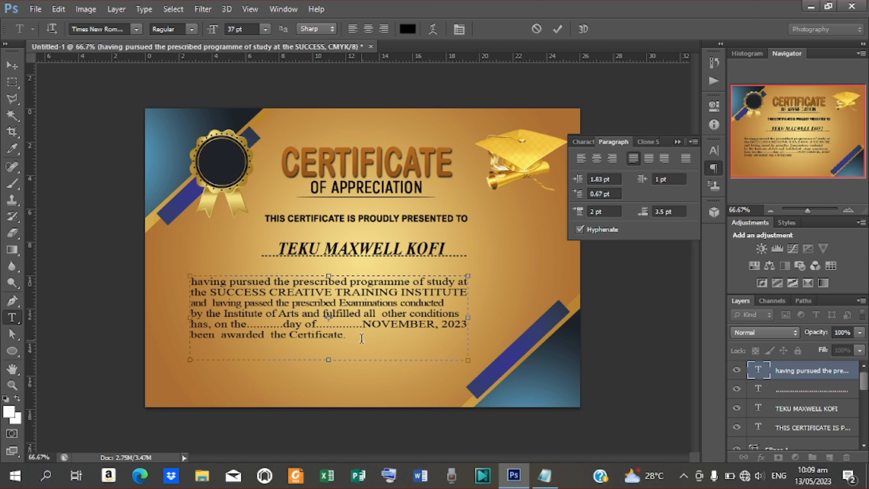
click(557, 28)
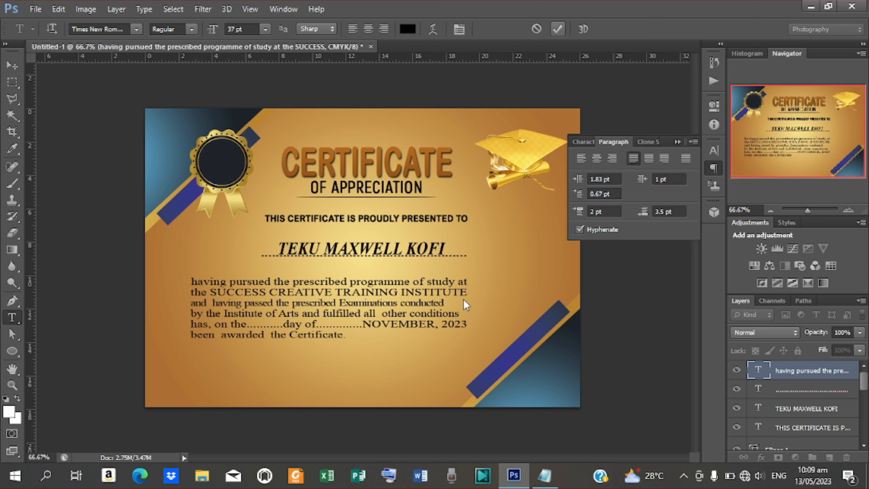
Widen the paragraph's text box to the right and shorten it to just below the last line
click(378, 288)
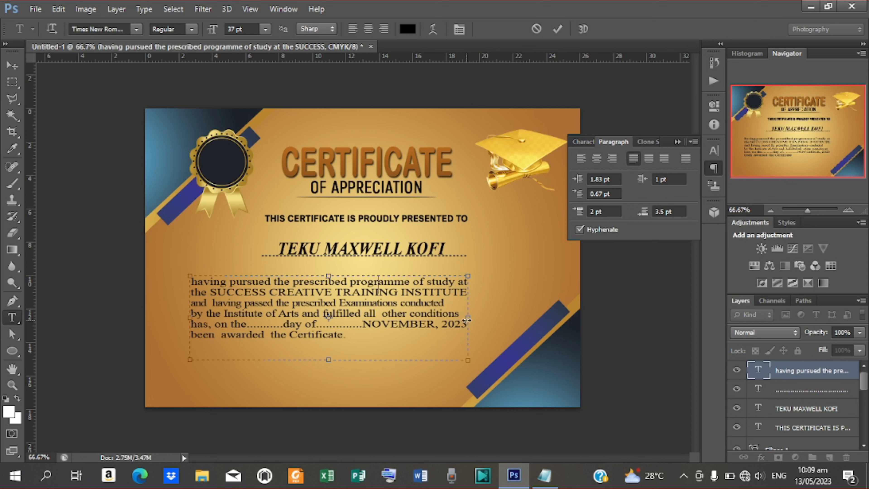
drag(467, 320, 485, 316)
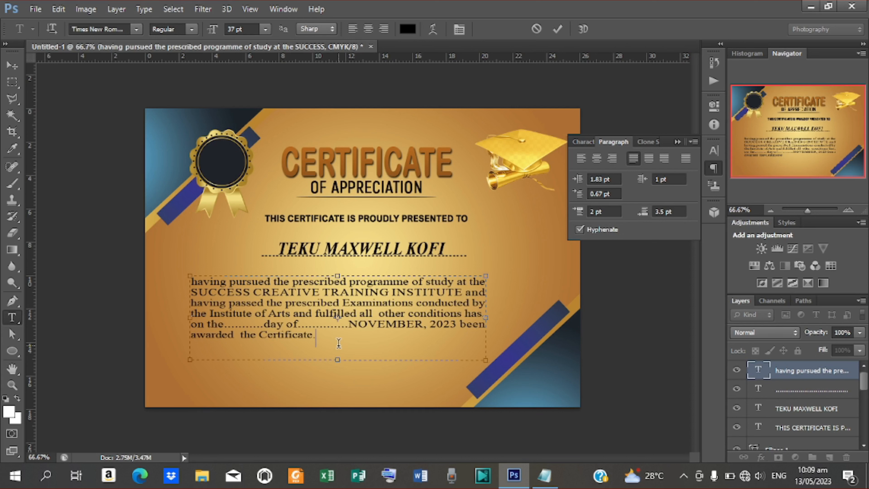
drag(336, 360, 334, 345)
click(557, 29)
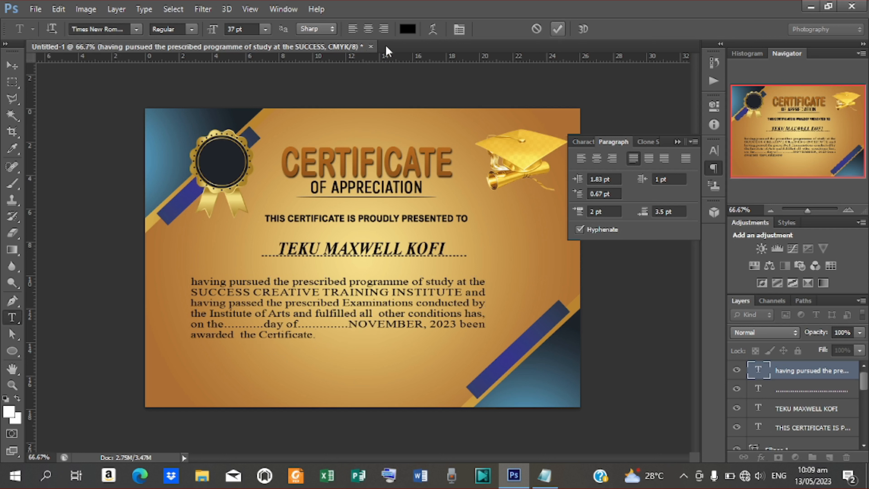
Colour SUCCESS CREATIVE TRAINING INSTITUTE with the corner stripe's blue 353687, and move the paragraph up and right to just beneath the name line
drag(192, 283, 322, 294)
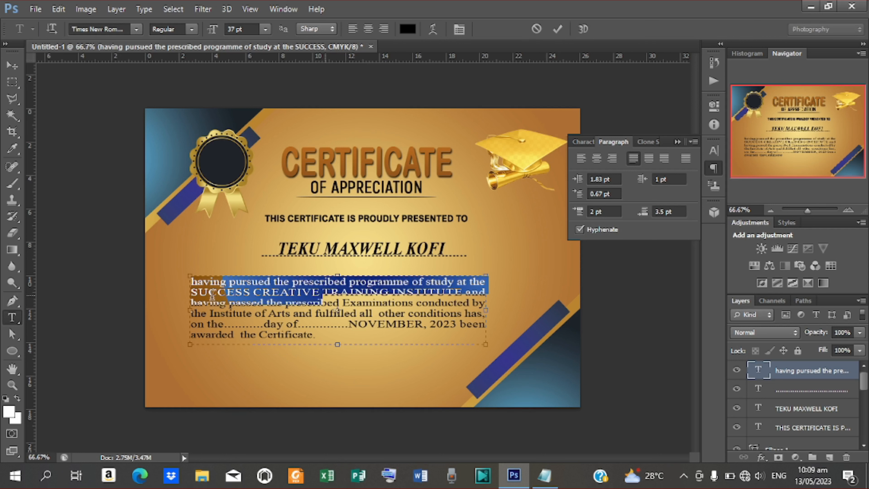
click(196, 292)
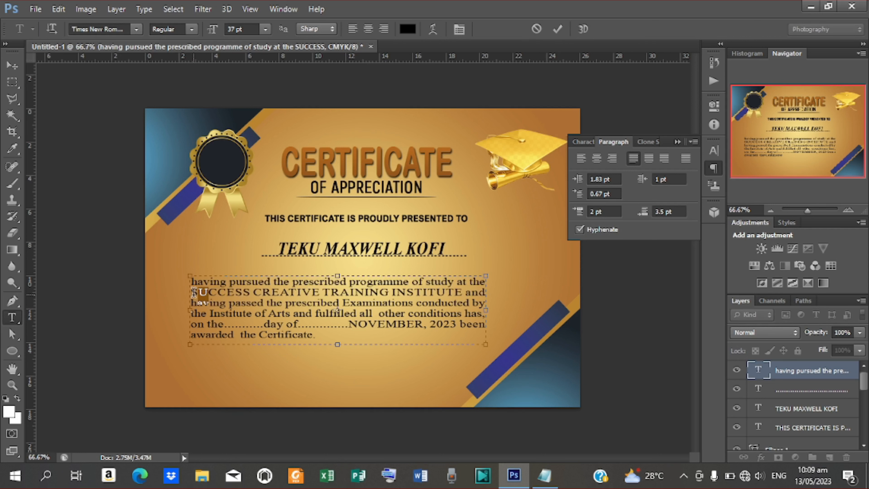
drag(194, 292, 461, 294)
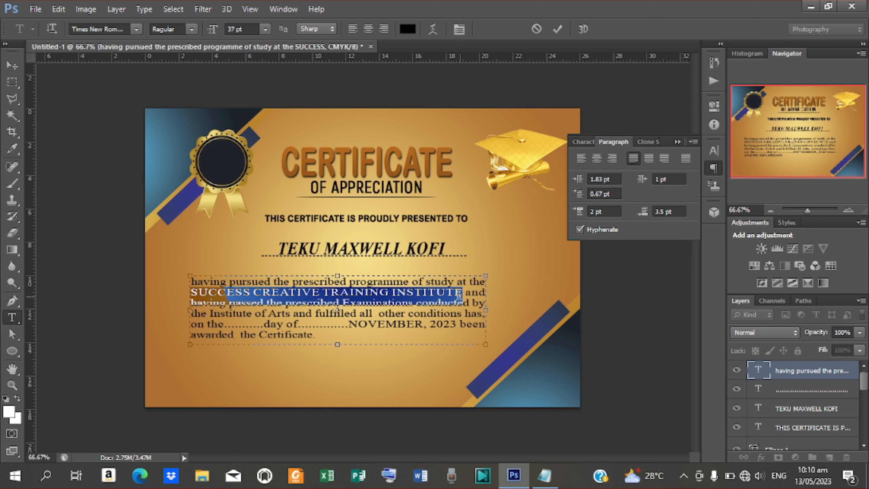
click(590, 141)
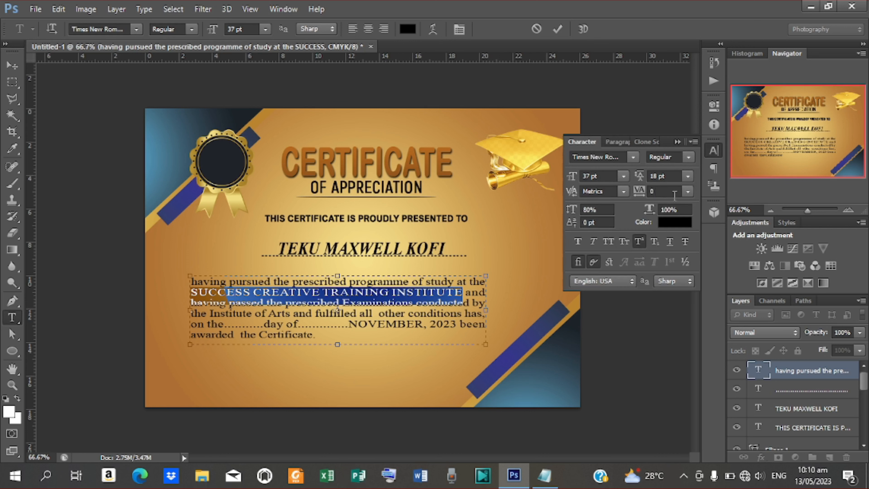
click(672, 222)
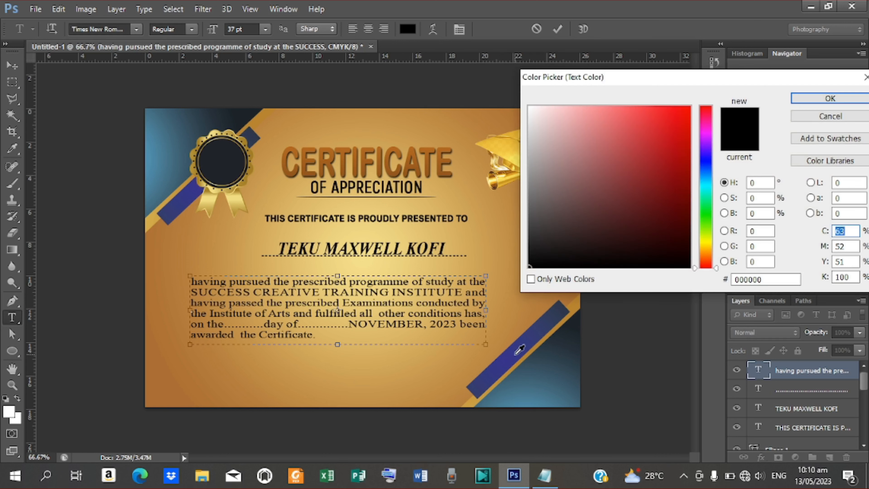
click(513, 351)
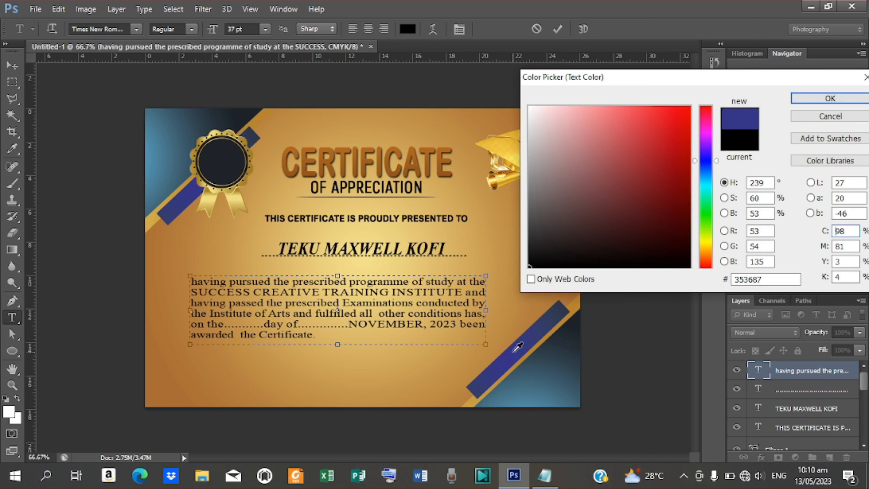
click(830, 98)
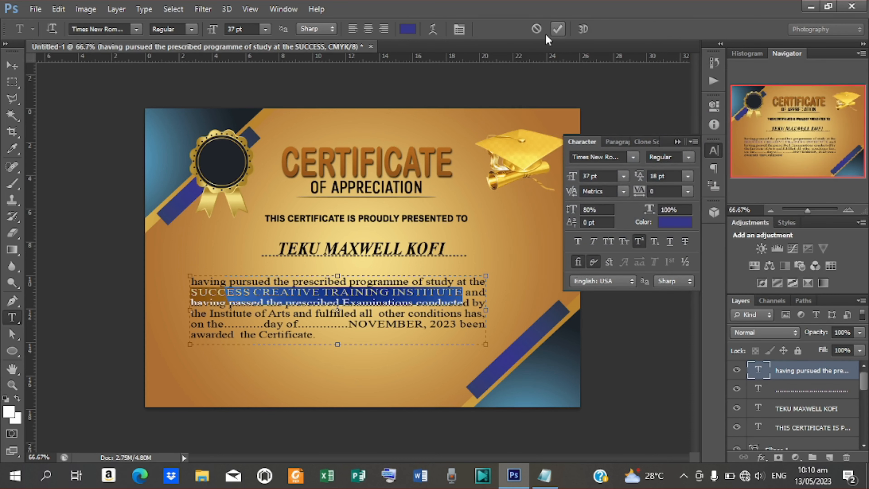
click(557, 29)
click(12, 65)
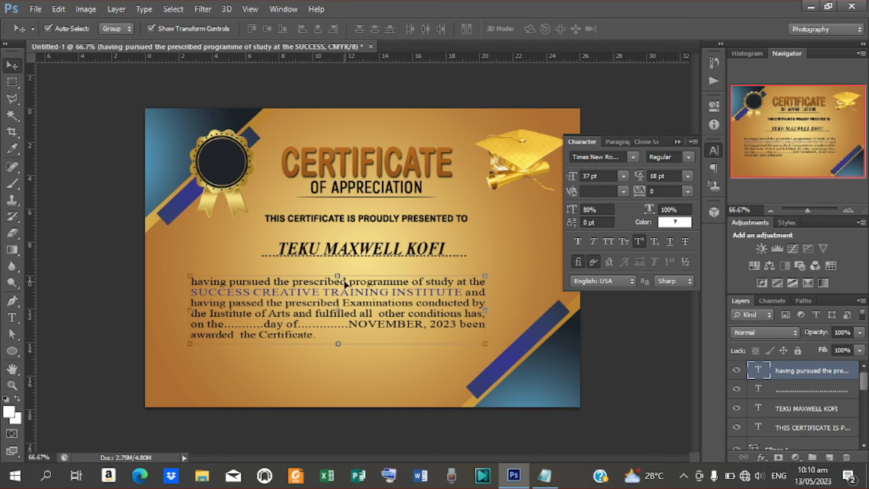
drag(357, 317, 386, 302)
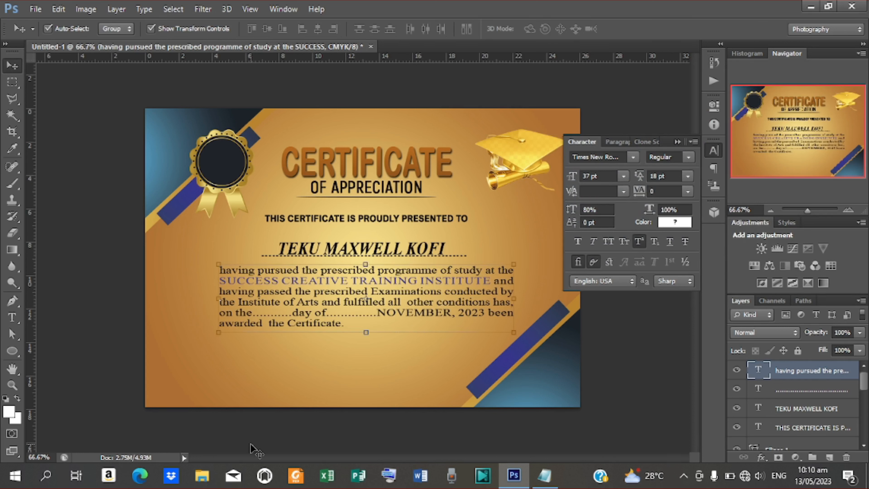
Copy DATE from Notepad into a new text layer near the certificate's lower-left corner in Photoshop, and set its vertical scale to 100%
key(t)
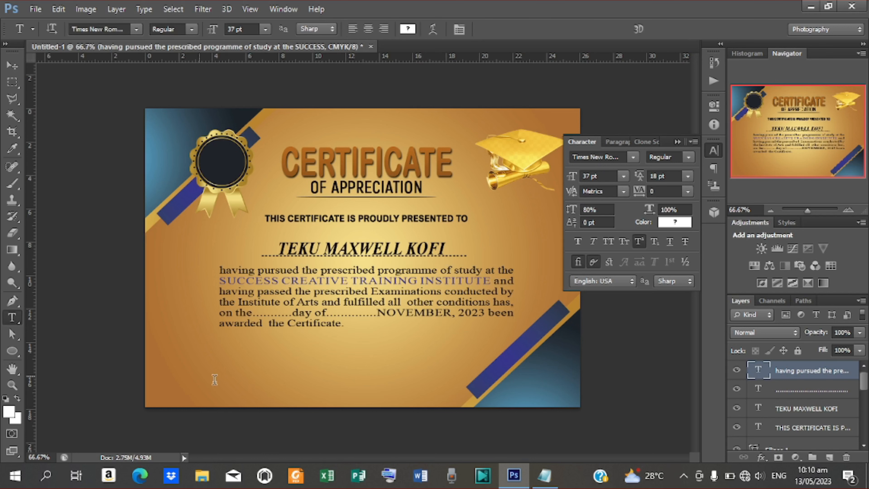
click(215, 380)
click(544, 475)
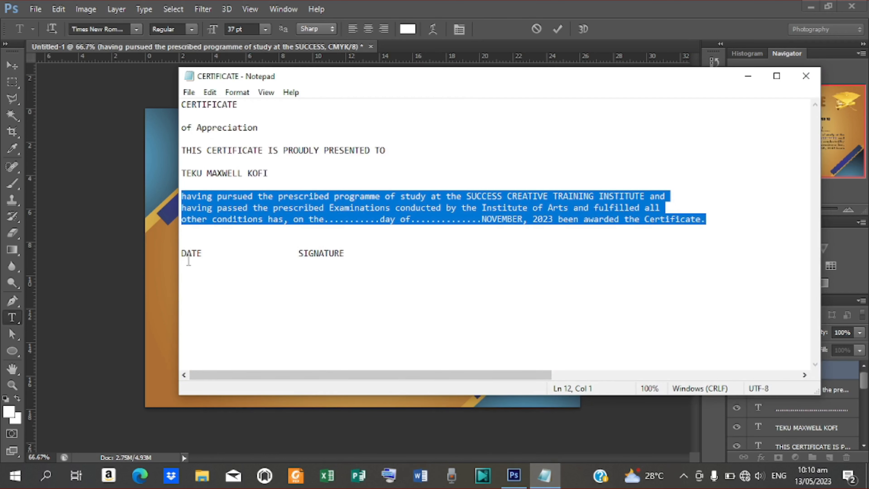
drag(183, 255, 219, 264)
key(ctrl+c)
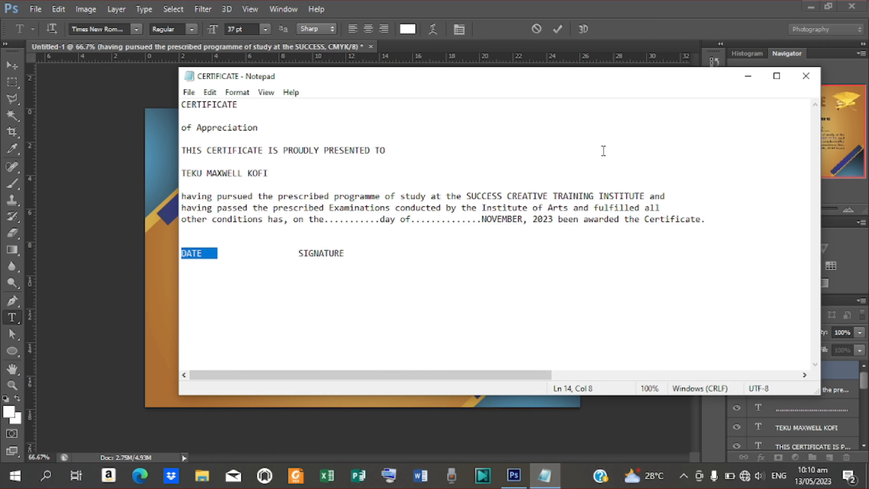
click(748, 75)
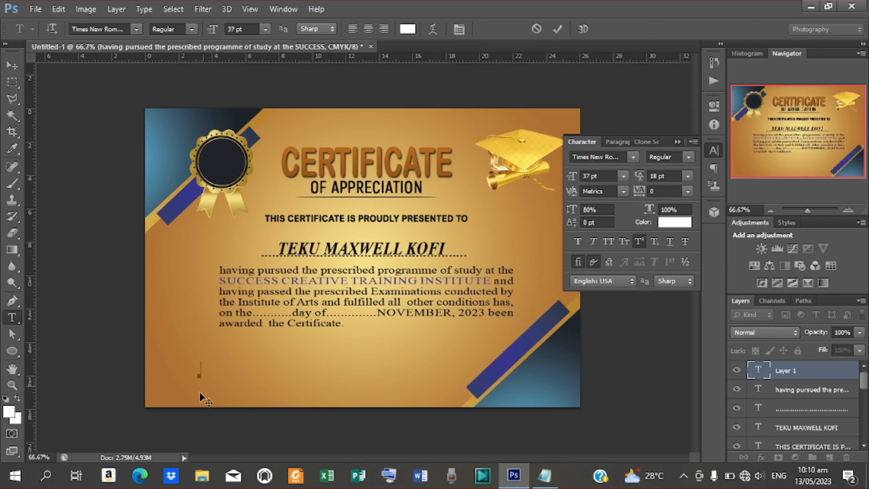
right_click(210, 376)
click(225, 185)
click(557, 29)
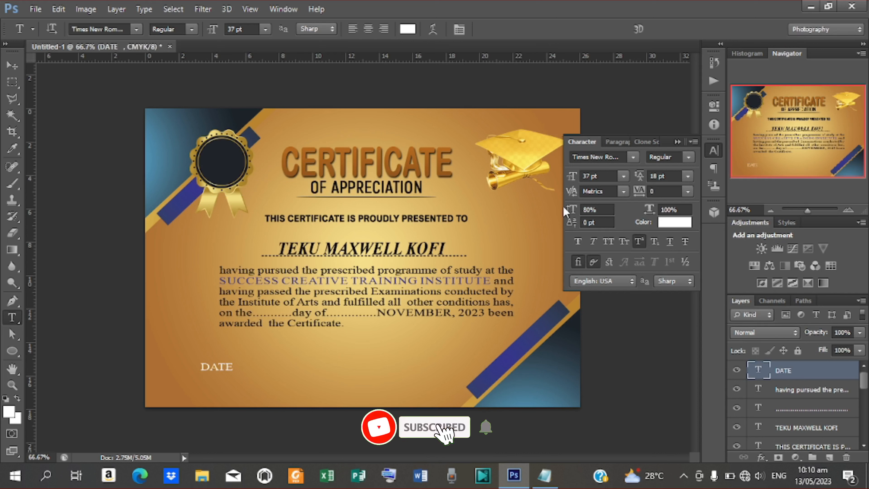
drag(571, 209, 581, 219)
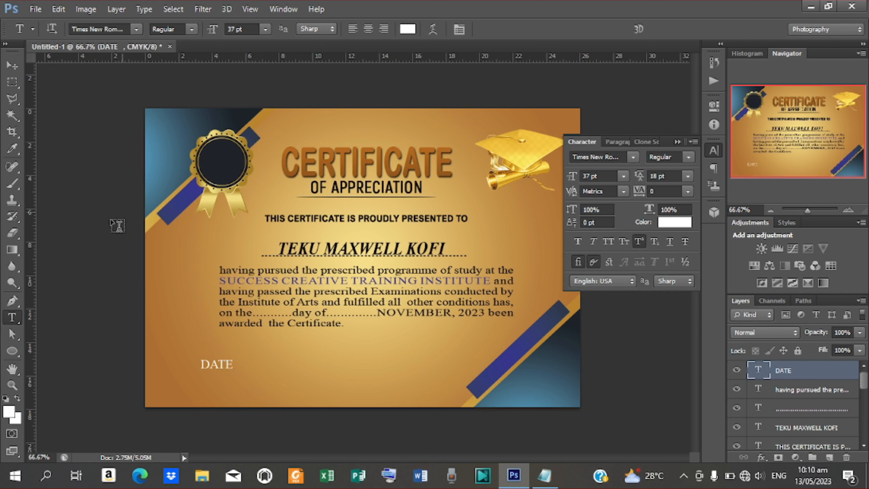
Move the DATE text right and down below the start of the paragraph, nudging it up slightly from the certificate's lower edge
click(12, 65)
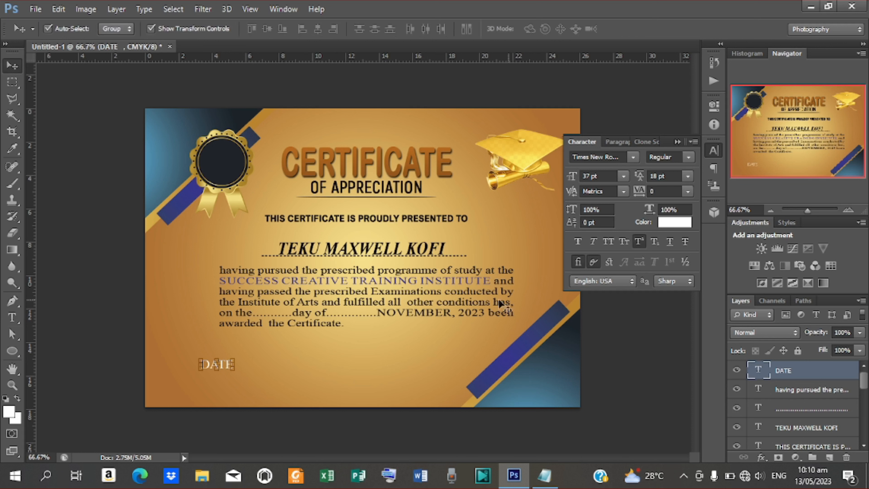
drag(223, 365, 236, 380)
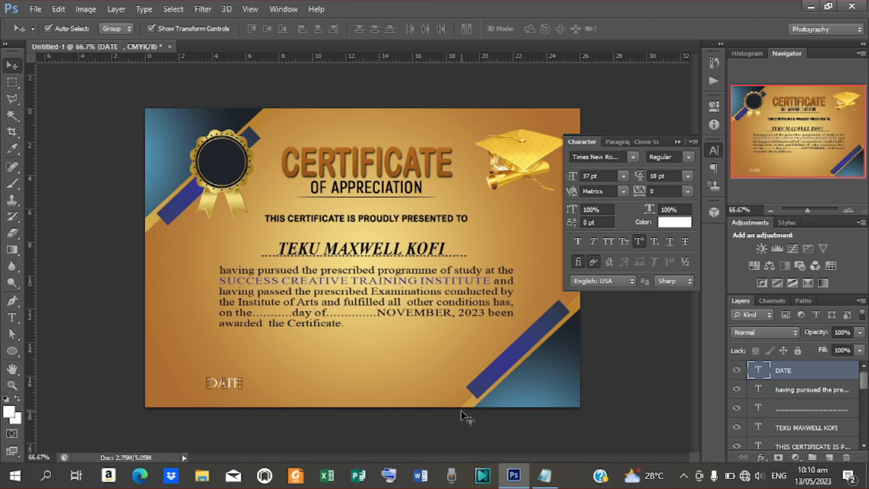
drag(230, 381, 264, 395)
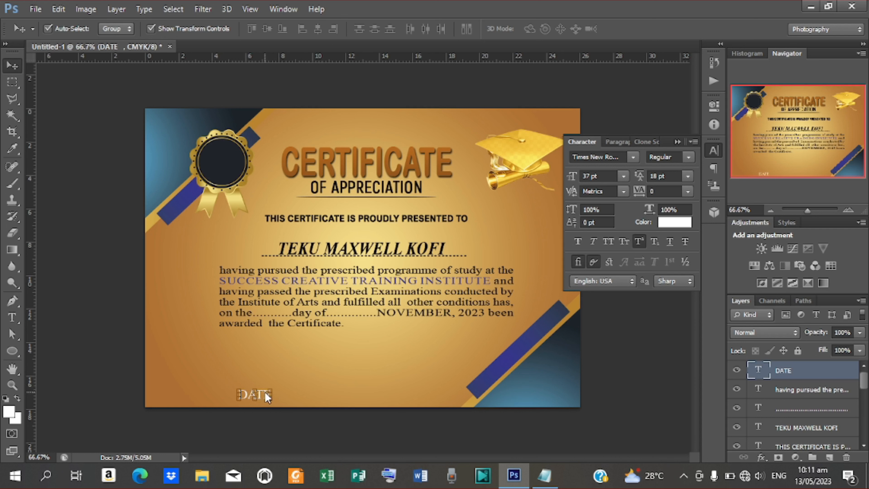
key(Up)
key(Up)
key(Up)
key(Up)
key(Up)
key(Up)
key(Up)
key(Up)
key(Up)
key(Up)
key(Up)
key(Up)
key(Up)
key(Up)
key(Up)
key(Up)
key(Up)
key(Up)
key(Up)
key(Up)
key(Up)
key(Up)
key(Up)
key(Up)
key(Up)
key(Up)
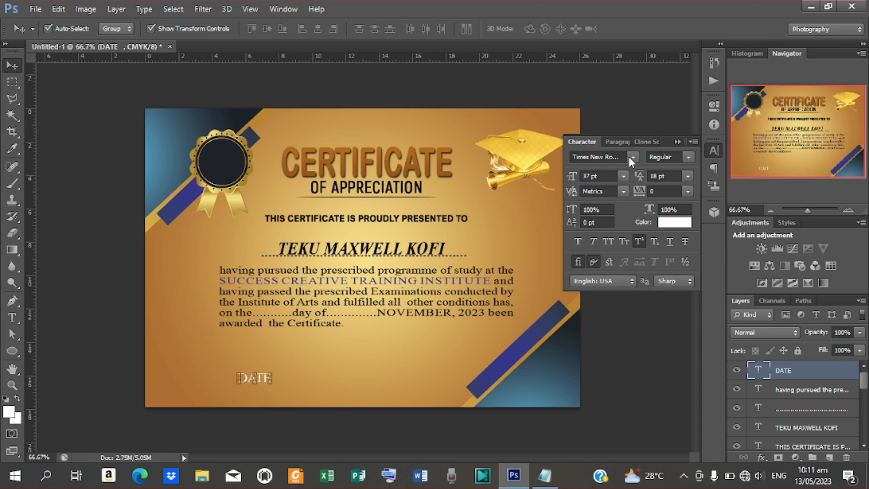
Nudge the certificate's body paragraph down slightly so it sits a little lower beneath the name line
click(413, 299)
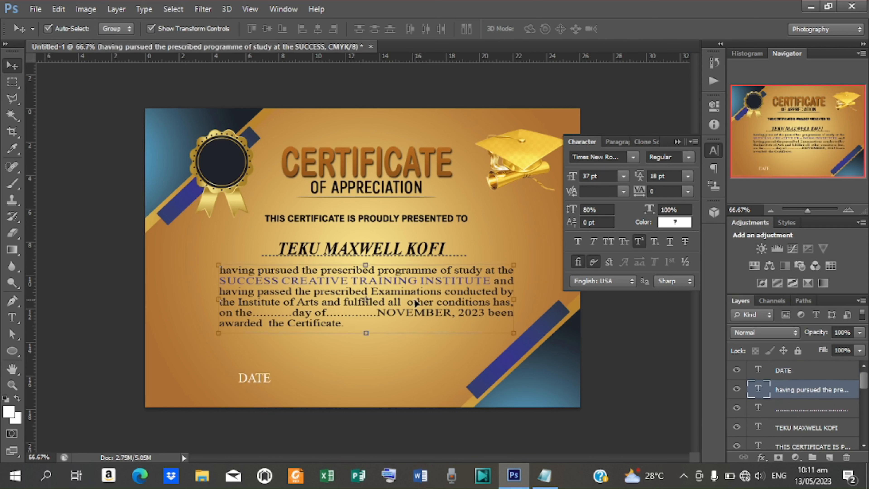
key(Down)
key(Down)
key(Down)
key(Down)
key(Down)
key(Down)
key(Down)
key(Down)
key(Down)
key(Down)
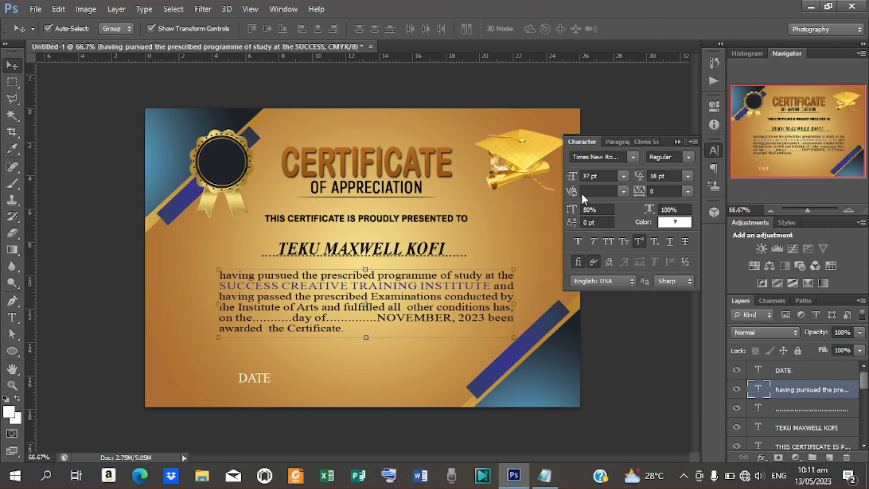
Set the DATE label's font to Poppins with the SemiBold style
click(257, 380)
click(634, 158)
scroll(705, 281, up, 20)
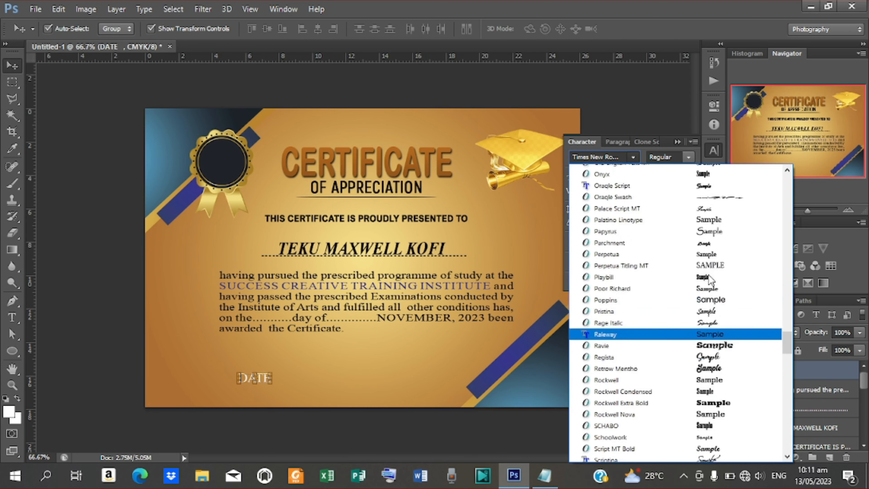
scroll(709, 275, up, 6)
scroll(648, 405, down, 2)
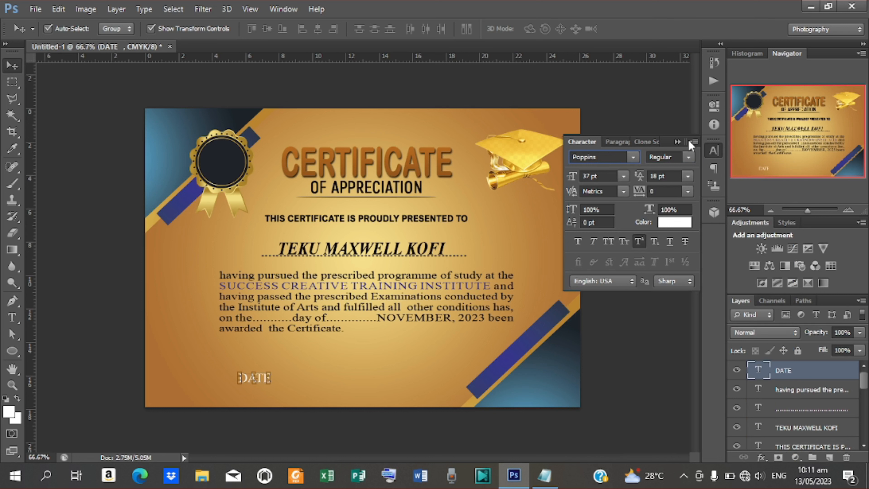
click(688, 158)
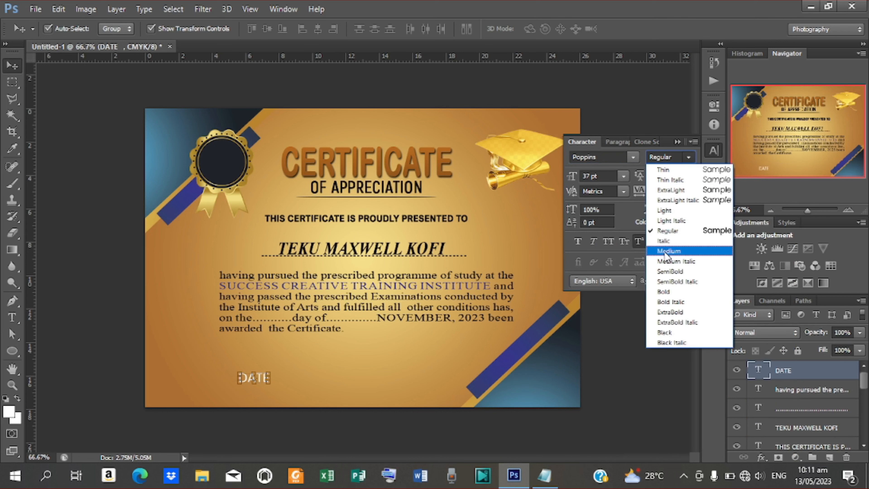
click(668, 268)
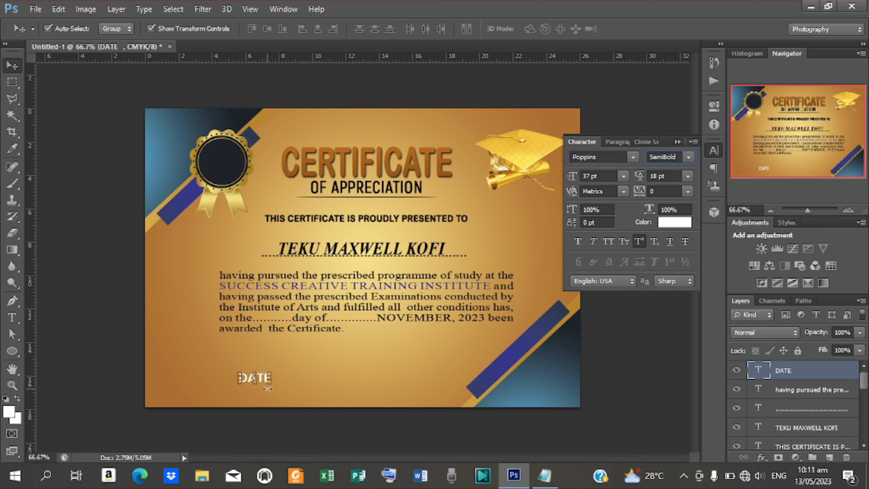
Colour the DATE label black (000000) and shift it slightly right and down
click(674, 222)
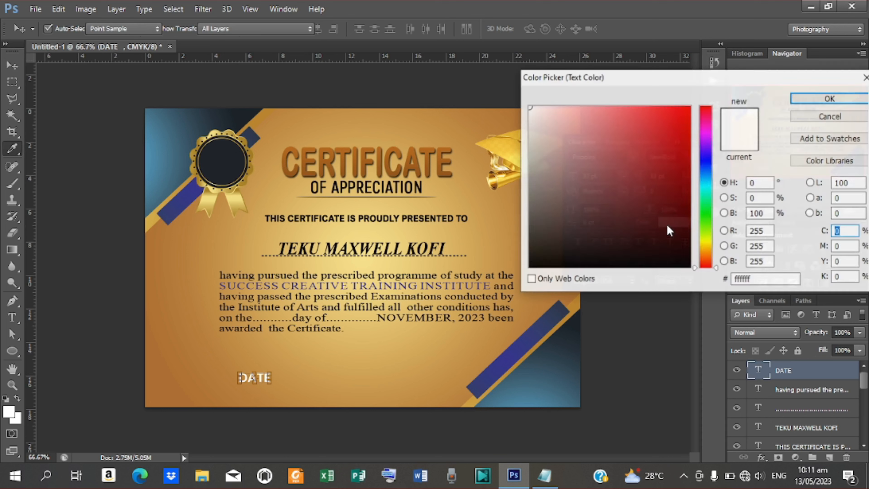
drag(552, 234, 509, 278)
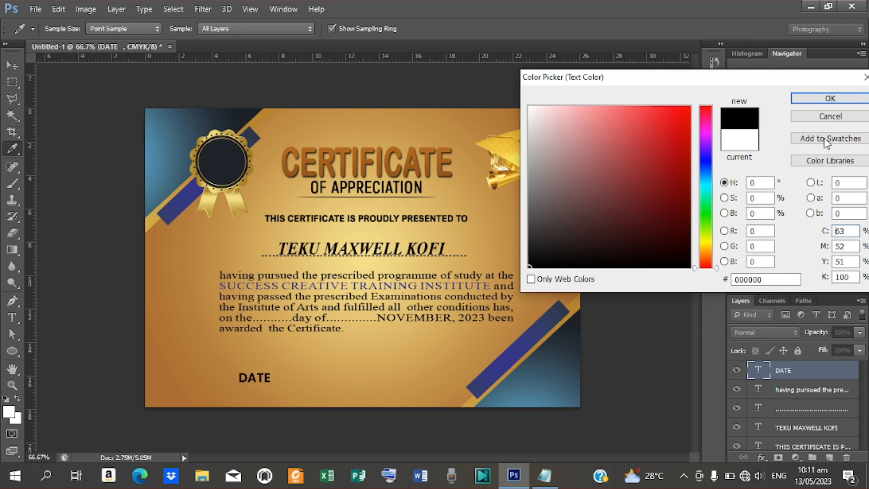
click(830, 98)
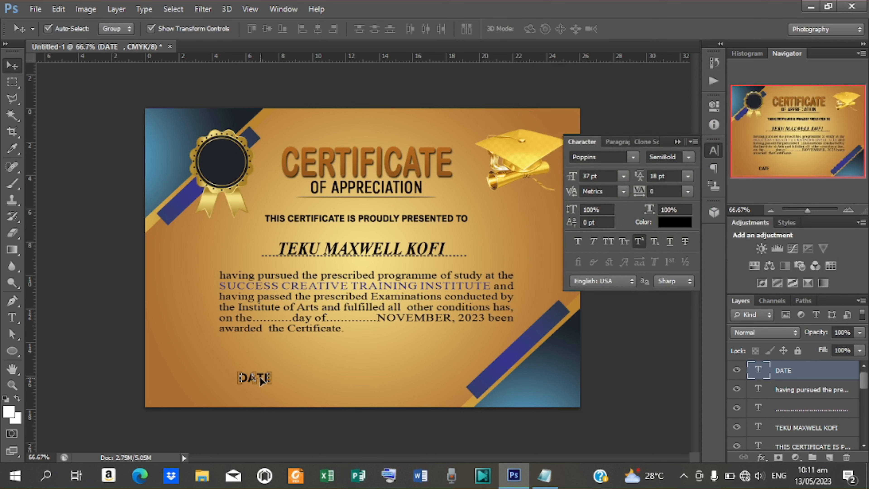
drag(264, 381, 268, 383)
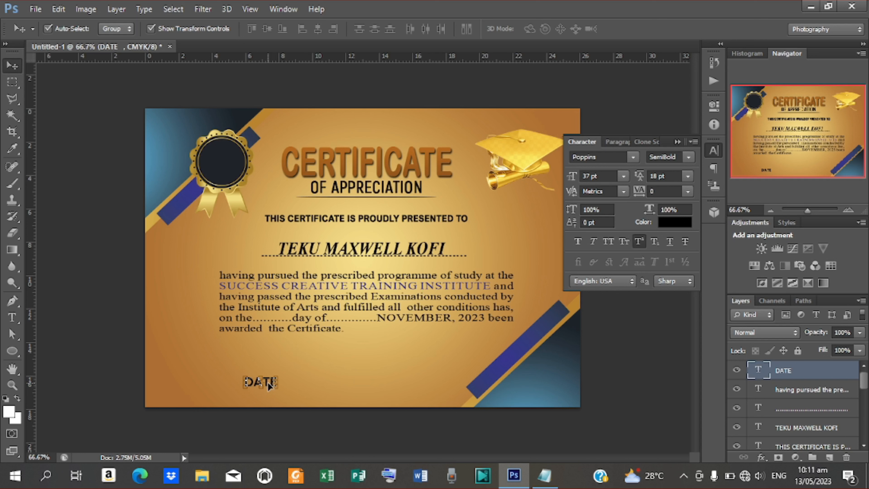
Duplicate the DATE label to the right at the same height and replace the copy's text with SIGNATURE copied from Notepad
key(ctrl+j)
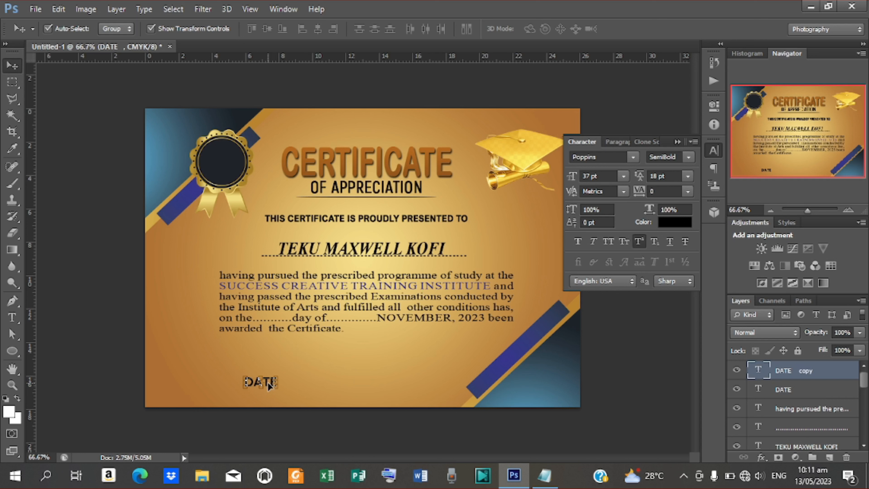
drag(279, 389, 439, 400)
key(t)
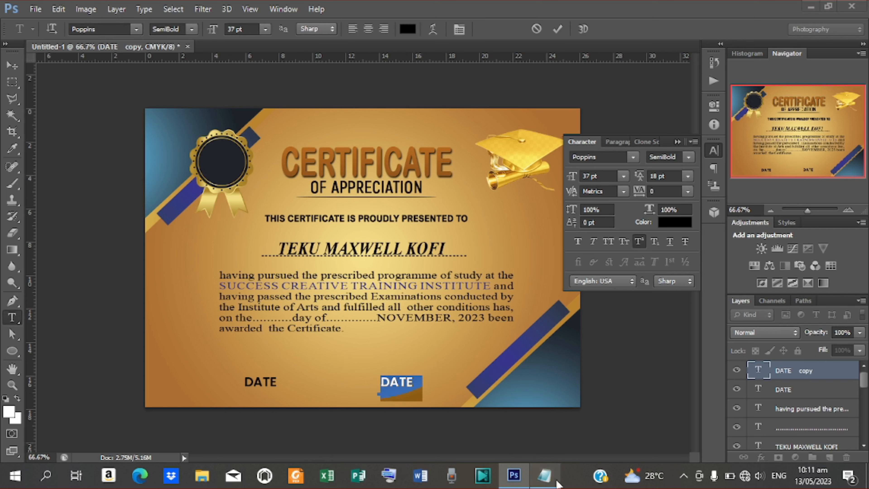
click(545, 472)
drag(298, 256, 355, 261)
key(ctrl+c)
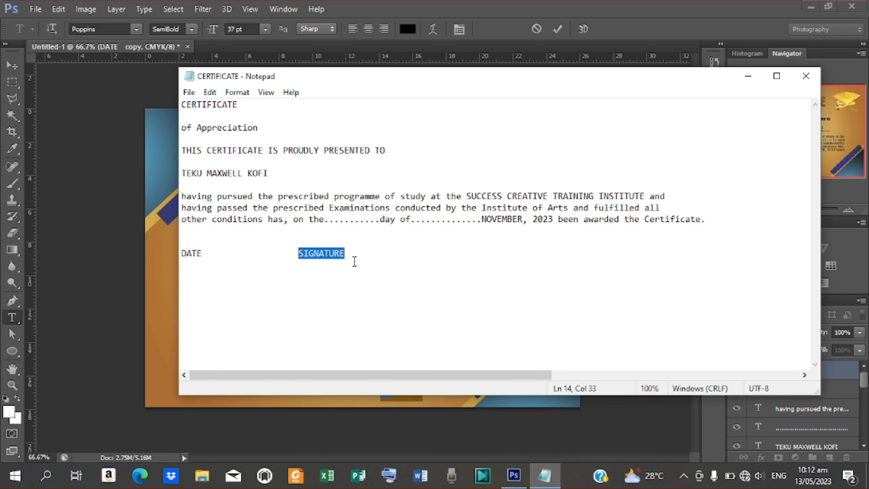
click(748, 76)
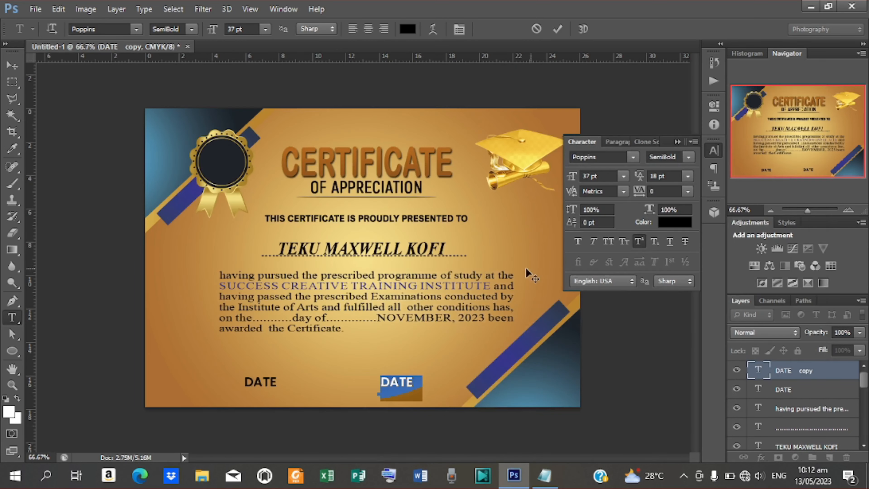
key(ctrl+v)
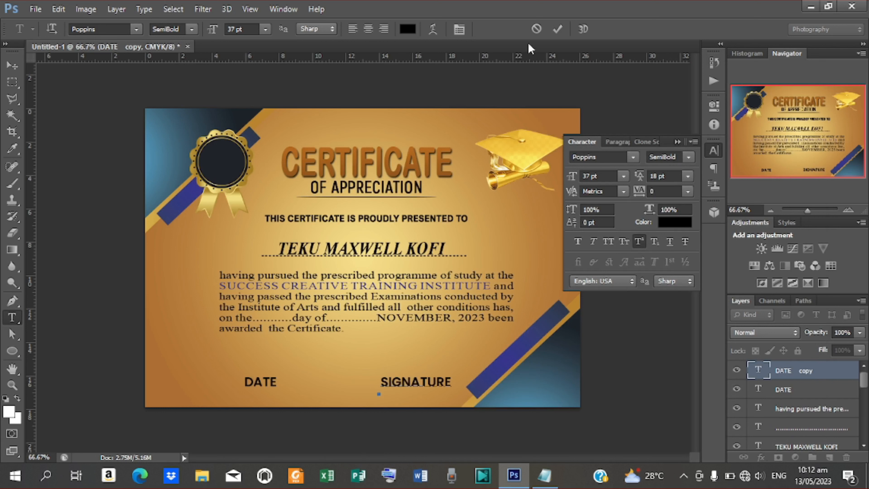
click(12, 65)
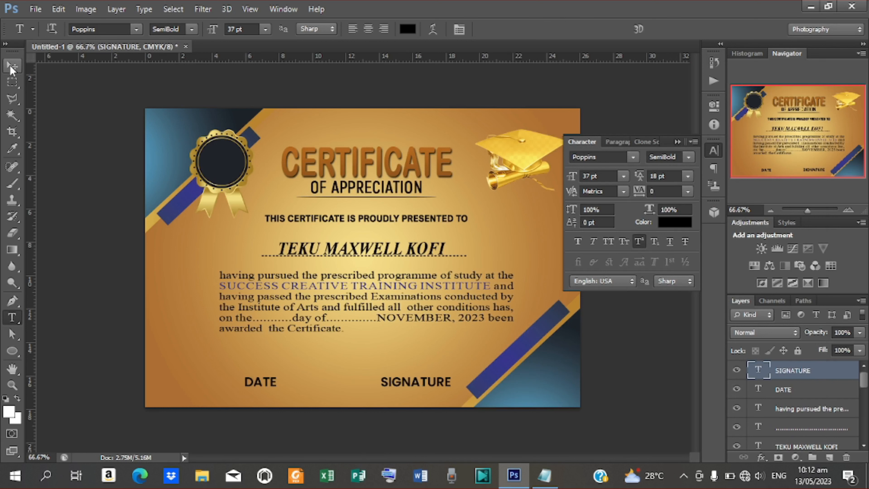
Reposition the DATE and SIGNATURE labels on one line, DATE further right and SIGNATURE just short of the lower-right corner stripe
drag(431, 382, 415, 382)
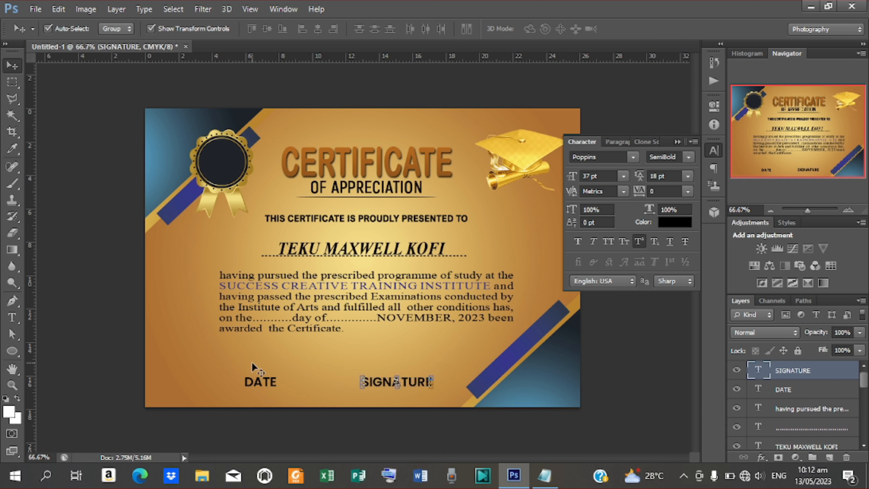
mouse_move(260, 382)
mouse_down()
mouse_move(289, 385)
mouse_move(281, 387)
mouse_up()
drag(403, 388, 437, 384)
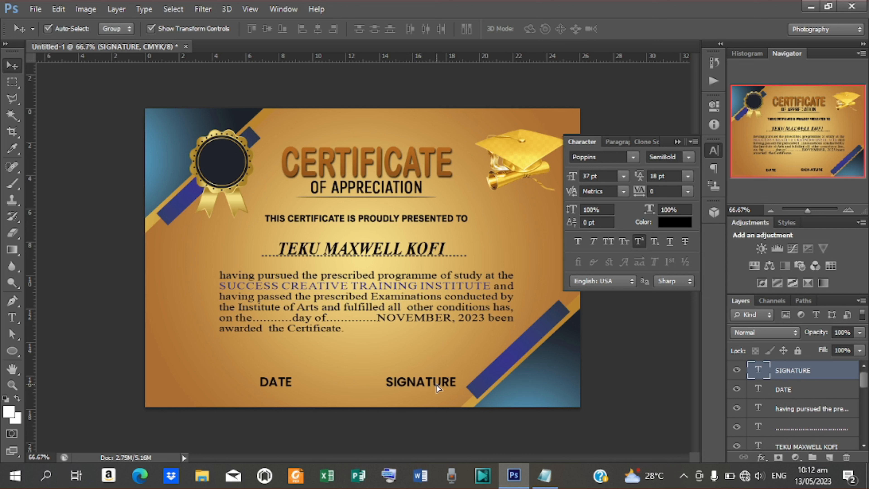
Draw a thin rectangle of about 187 × 4 px just above DATE as a line and fill it with black
click(12, 351)
right_click(14, 351)
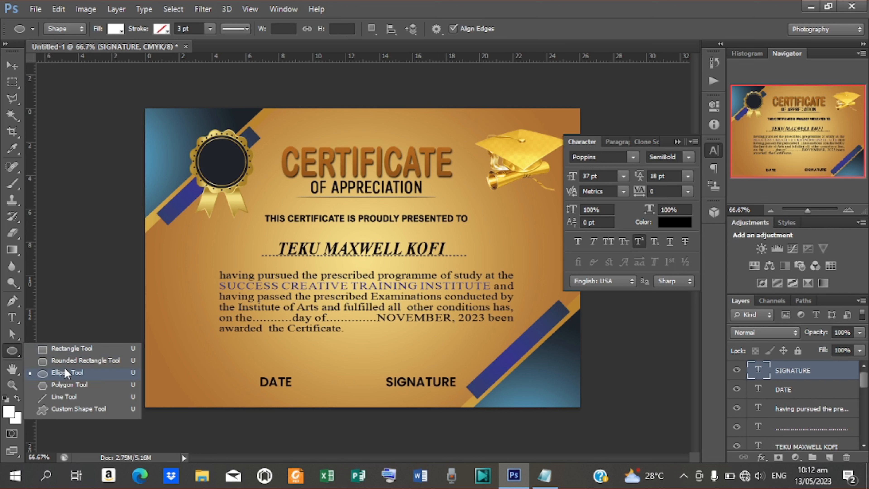
click(65, 349)
drag(235, 372, 313, 373)
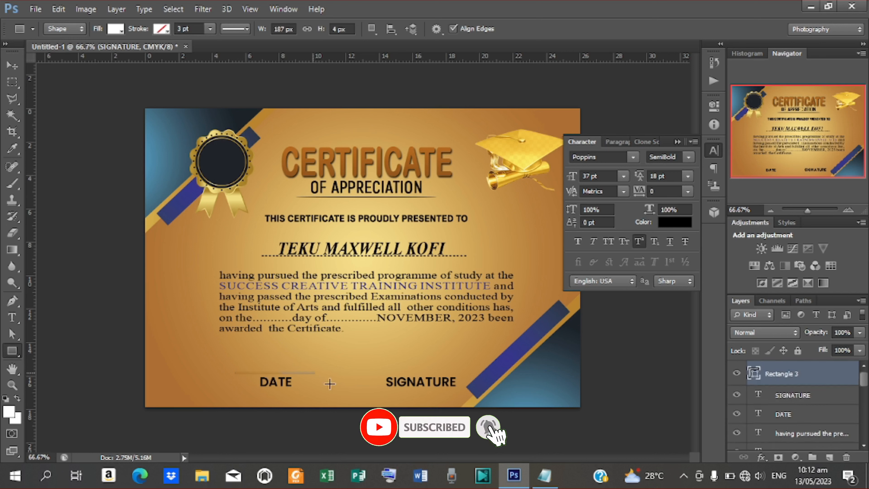
click(120, 31)
click(54, 89)
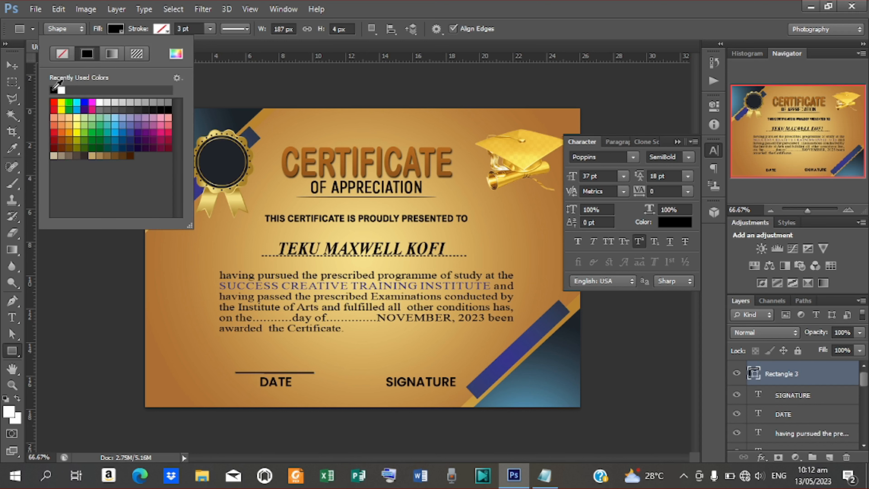
Nudge the black line down closer to DATE and align the horizontal centres of the line and the DATE label
click(12, 65)
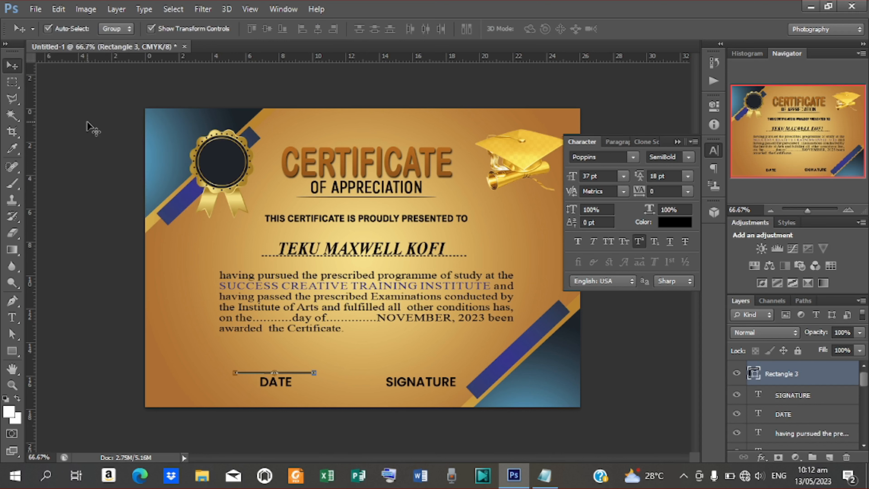
key(Down)
key(Down)
key(Down)
key(Down)
key(Down)
key(Down)
key(Down)
key(Up)
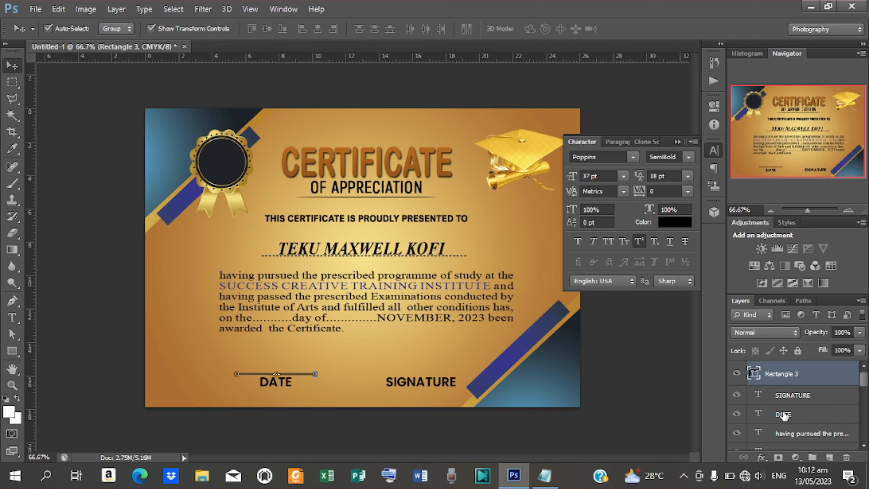
ctrl+click(760, 413)
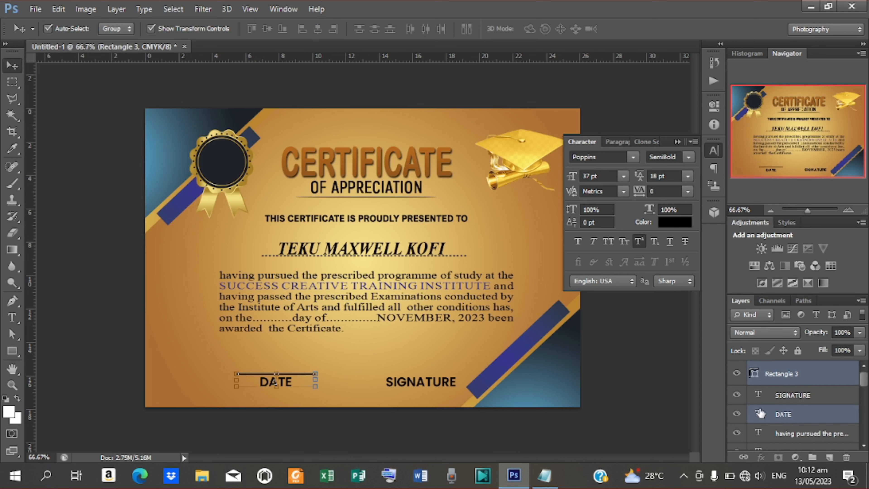
click(321, 29)
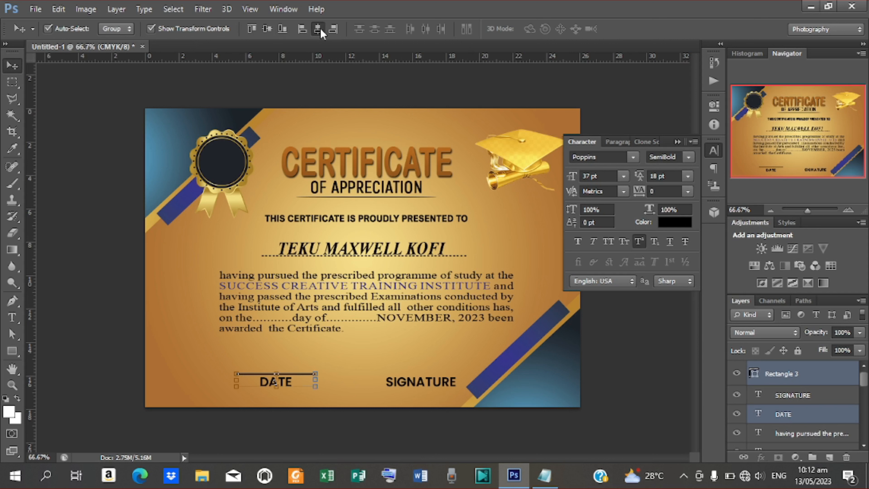
Duplicate the black line, place the copy just above SIGNATURE level with the first, and collapse the character settings
click(420, 387)
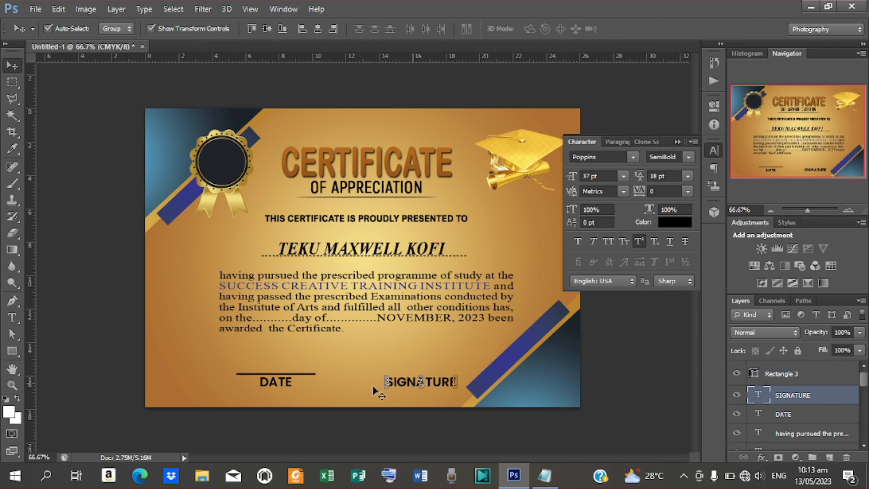
click(307, 374)
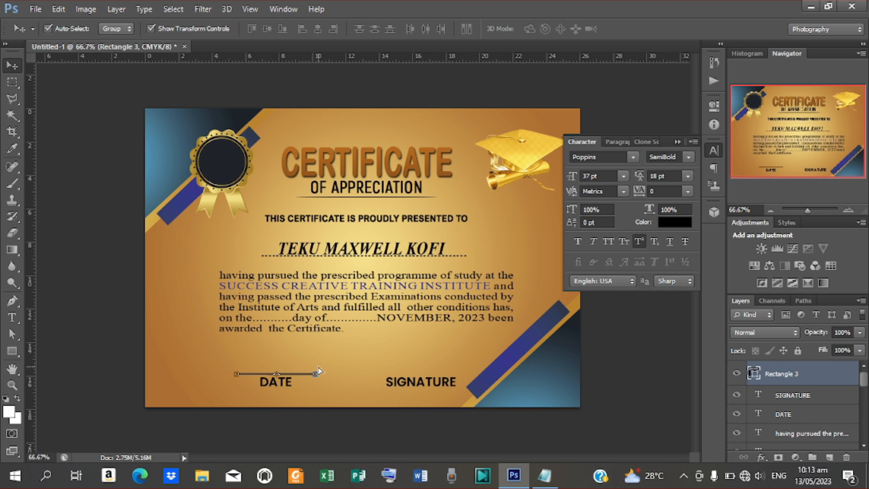
key(ctrl+j)
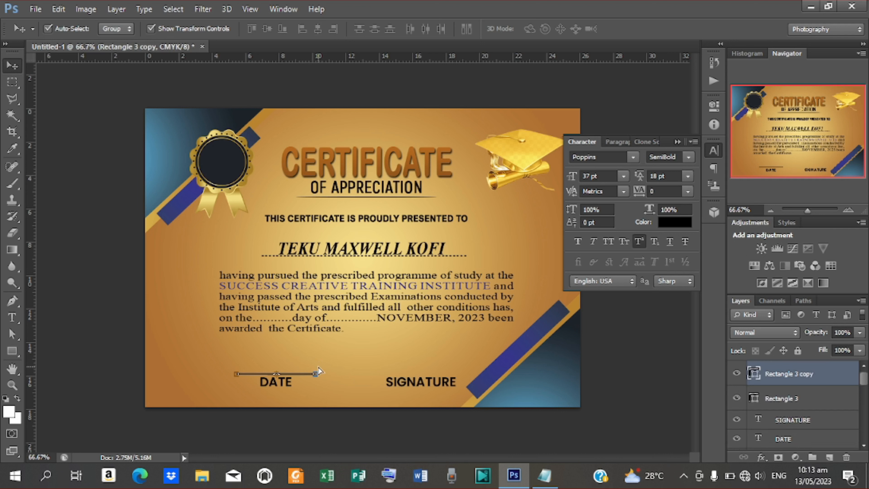
click(296, 372)
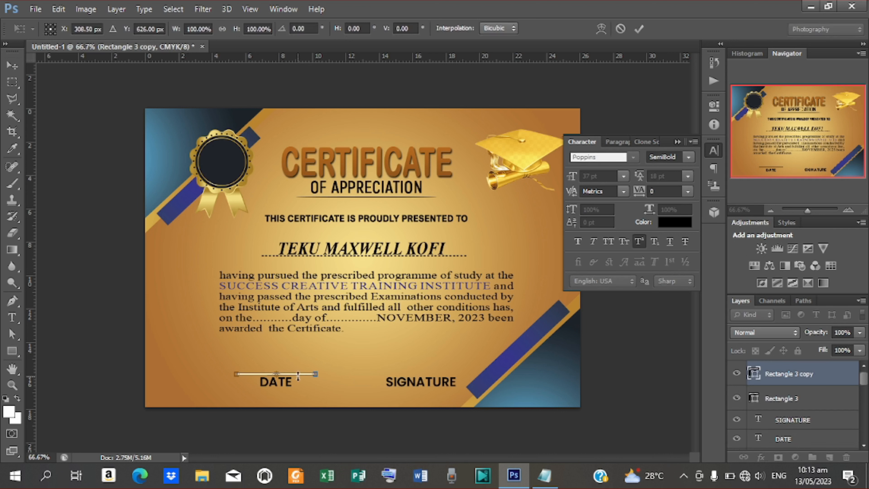
drag(298, 373, 445, 376)
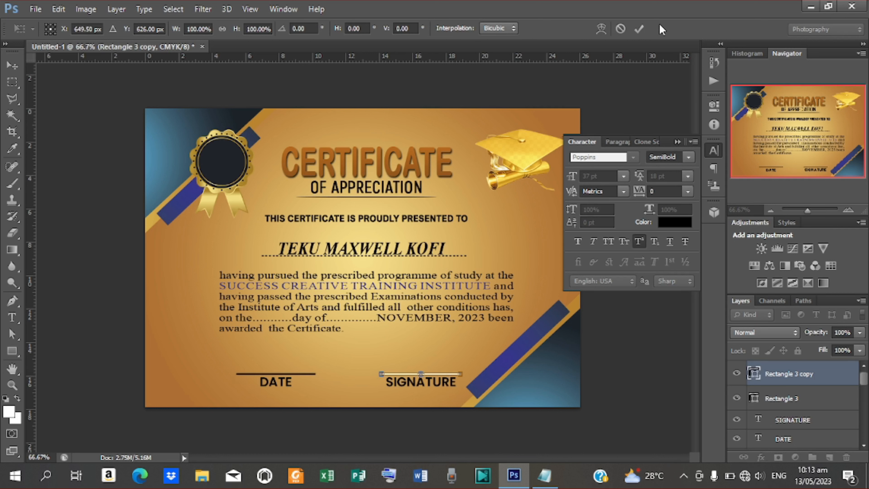
click(639, 28)
click(637, 377)
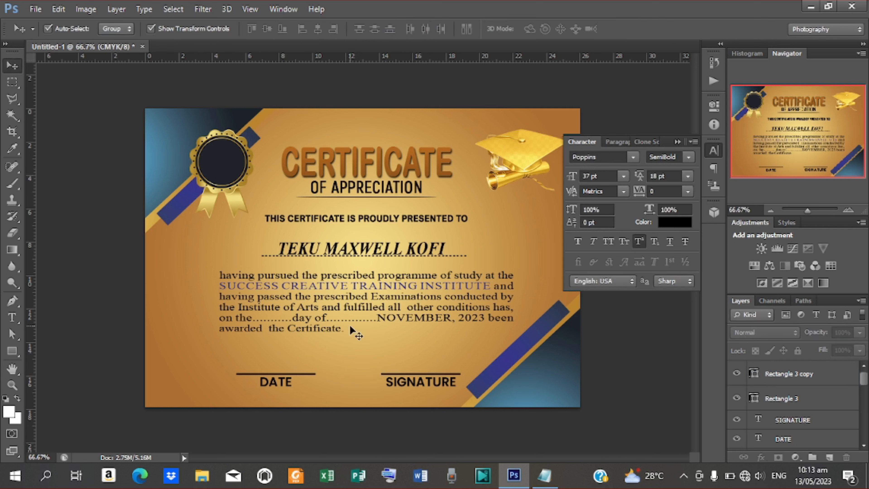
click(677, 142)
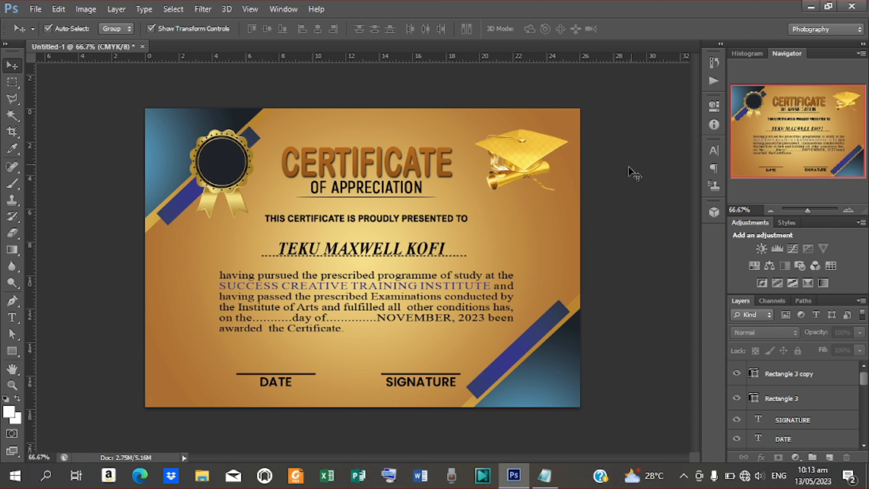